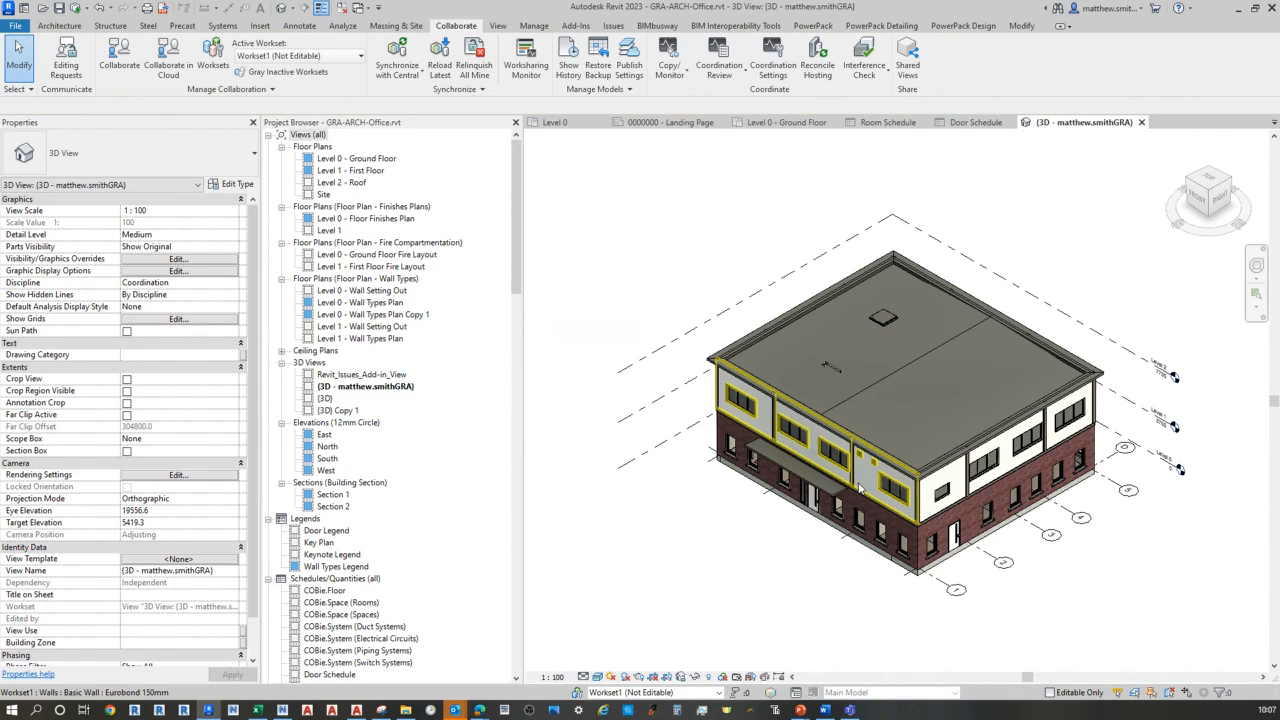
# Inspect the instance and type properties of the front first-floor Eurobond 150mm cladding wall, leaving them unchanged
pyautogui.click(858, 487)
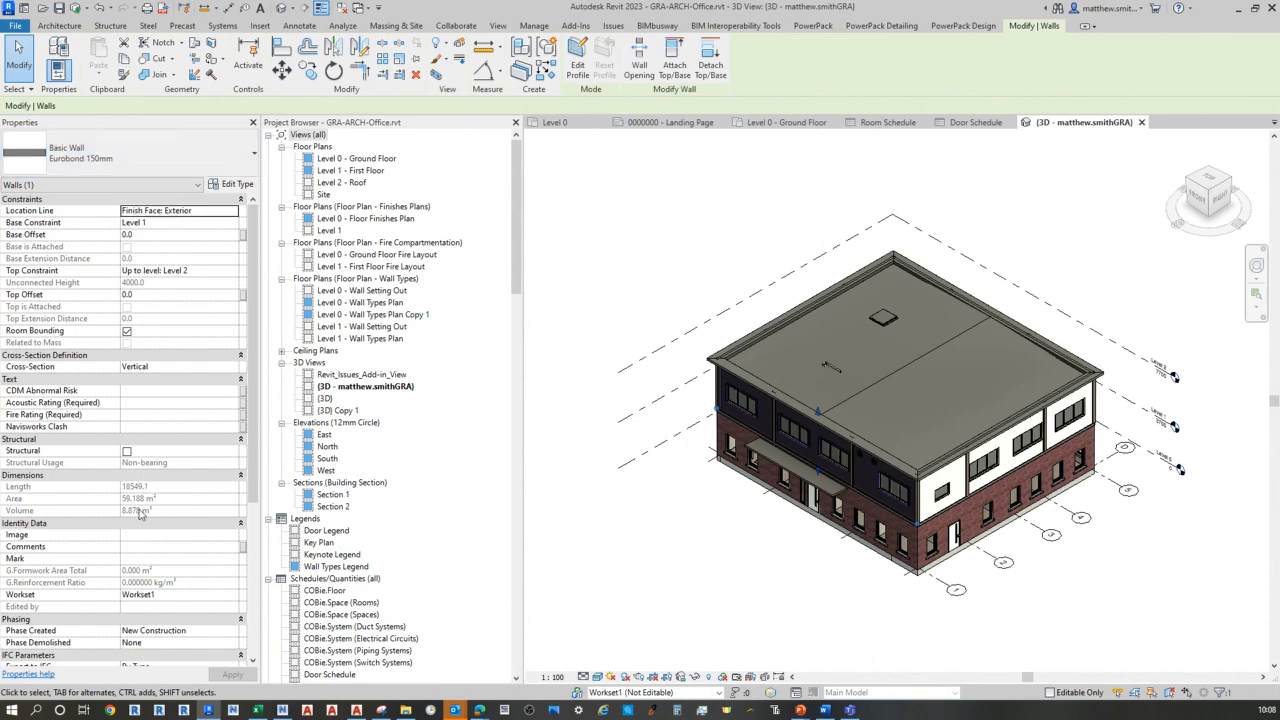
pyautogui.scroll(-5, 145, 545)
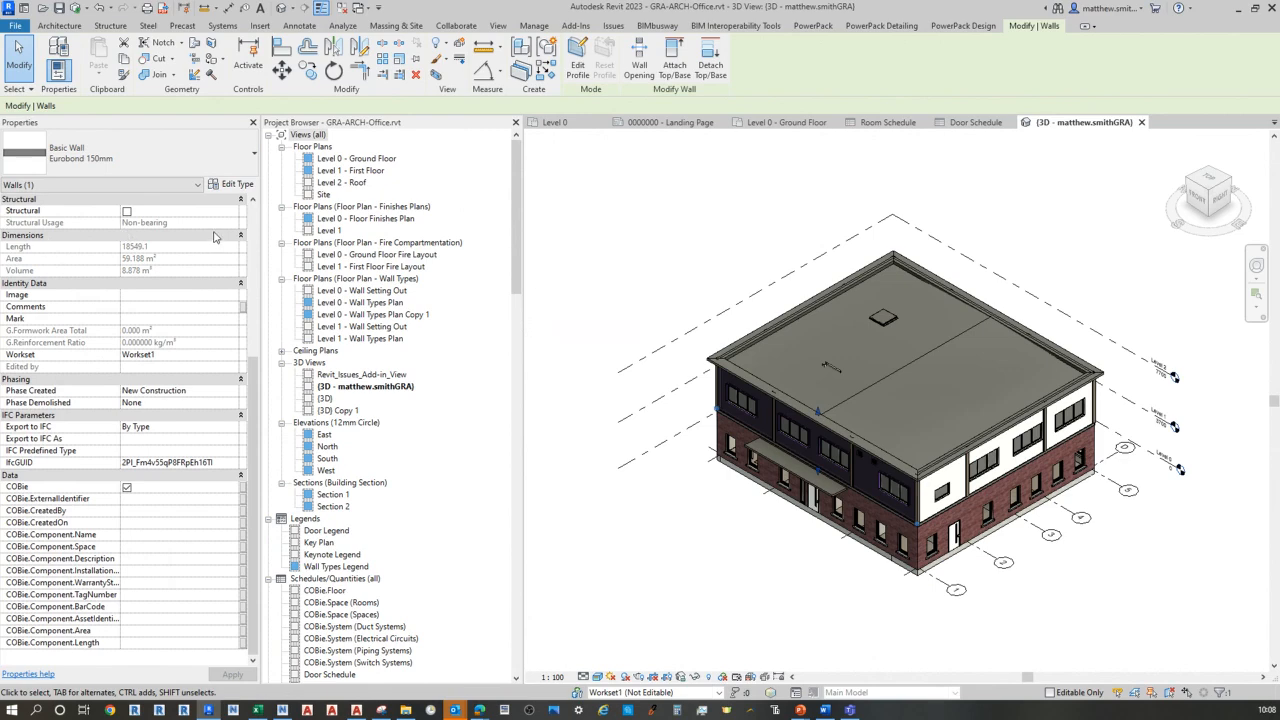
pyautogui.click(236, 187)
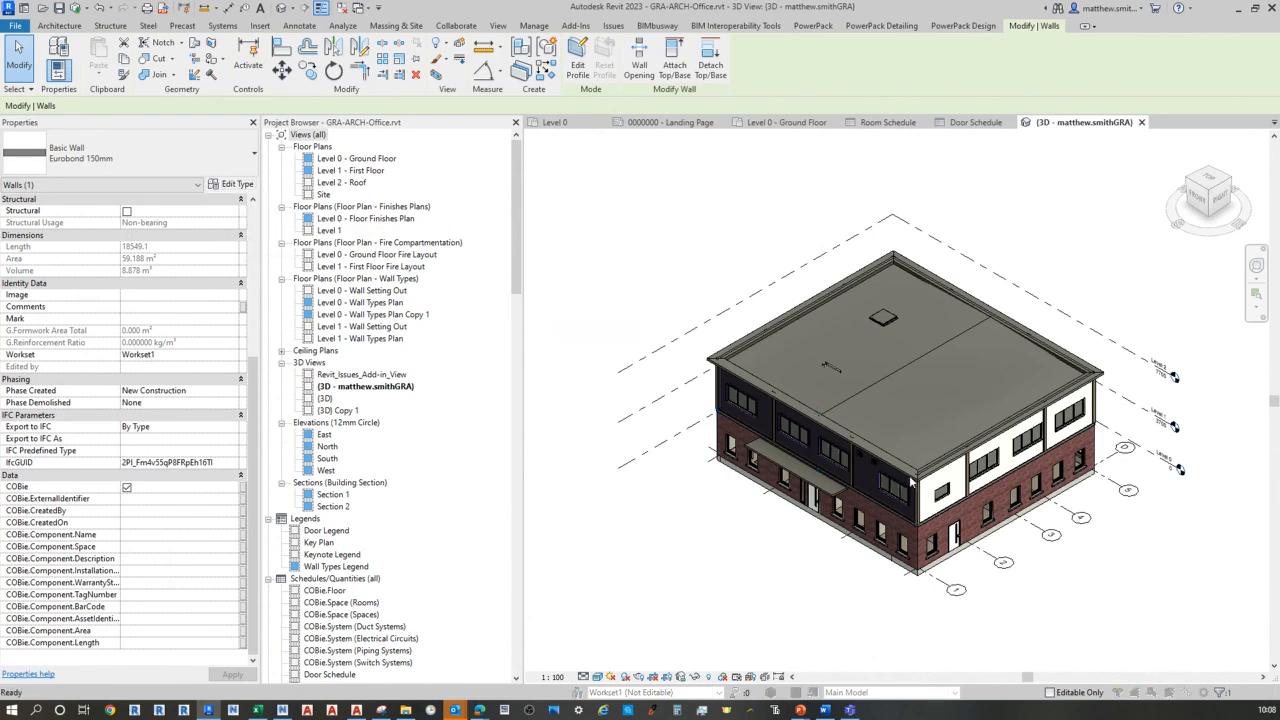
pyautogui.scroll(-3, 333, 457)
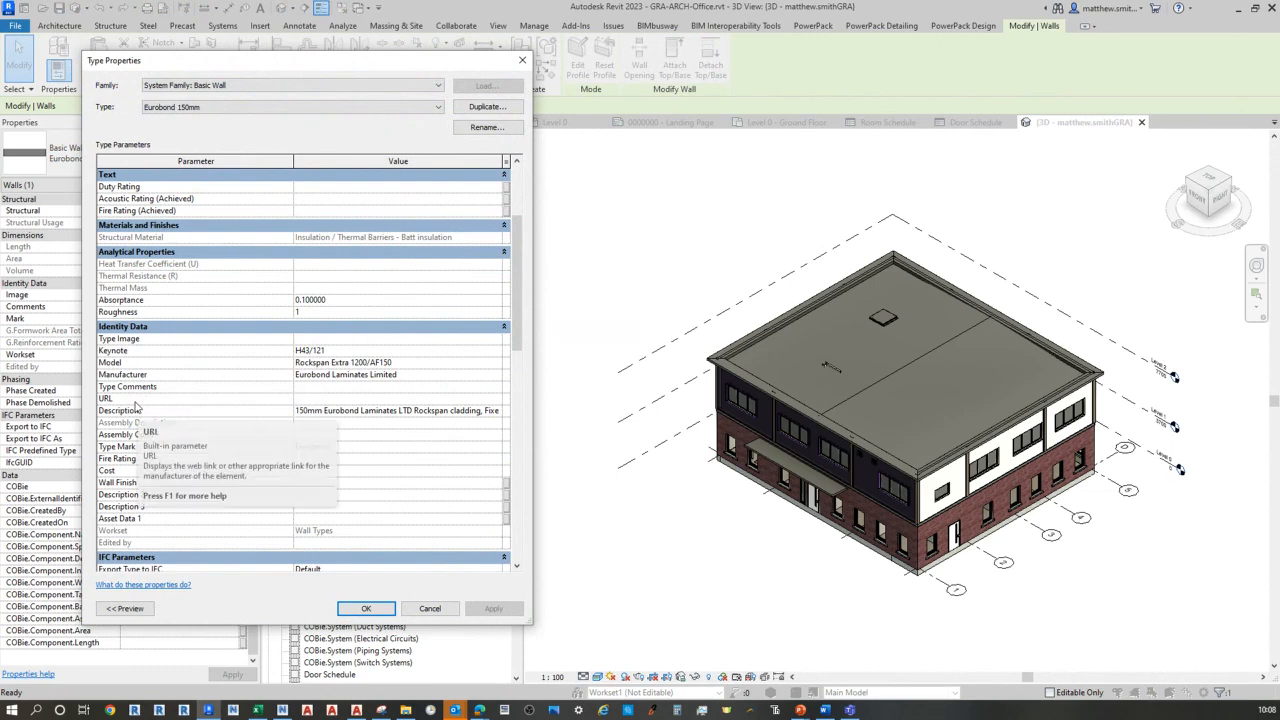
pyautogui.click(430, 610)
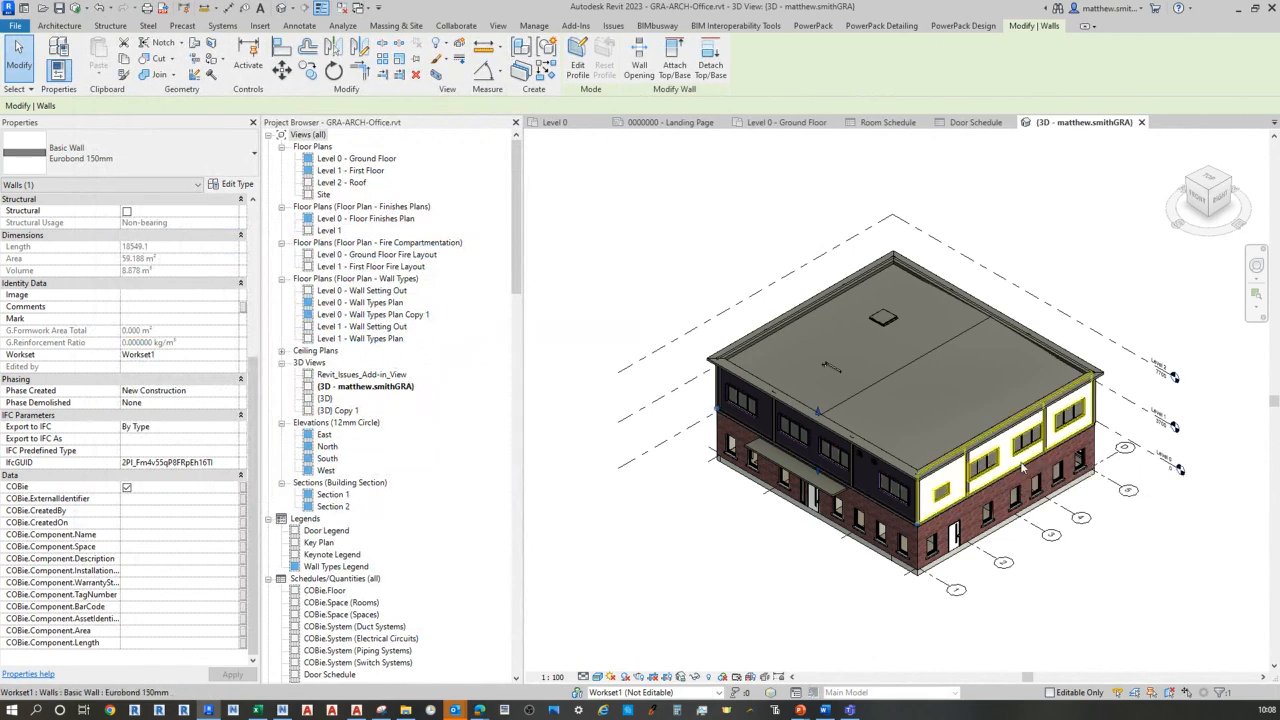
# Inspect the roof access hatch's properties and open the Room Schedule
pyautogui.click(878, 320)
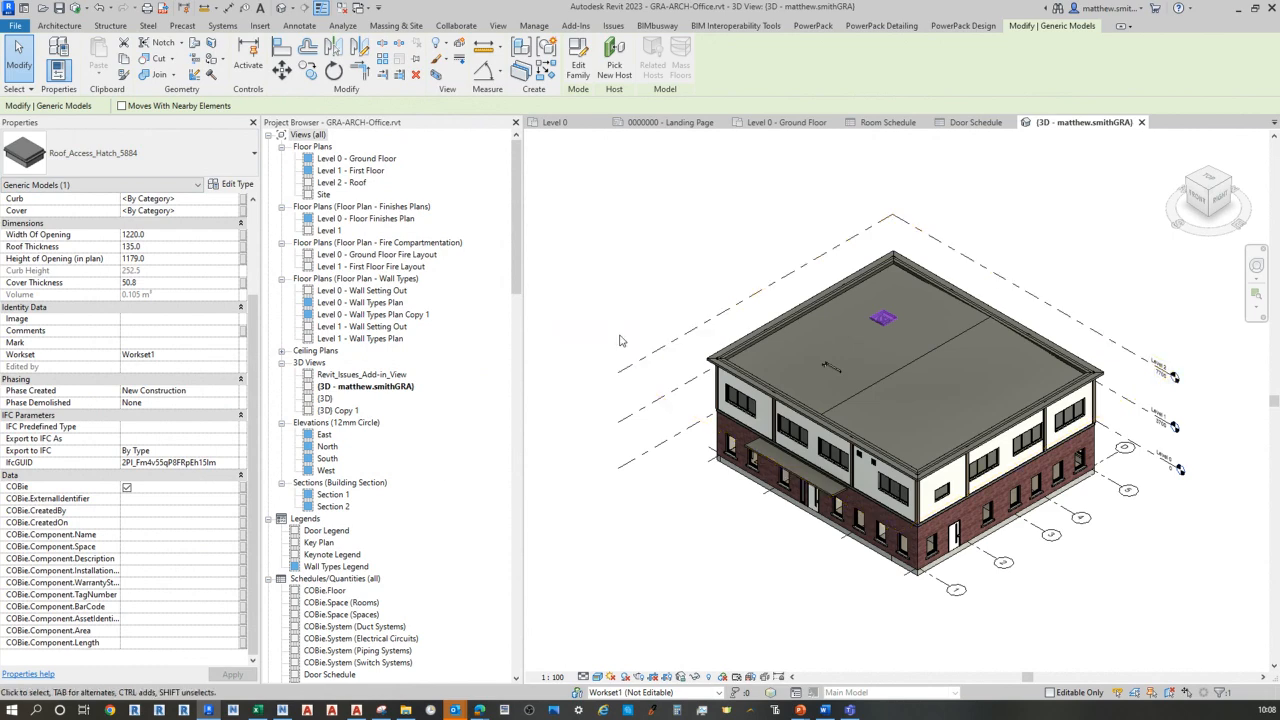
pyautogui.scroll(-2, 337, 476)
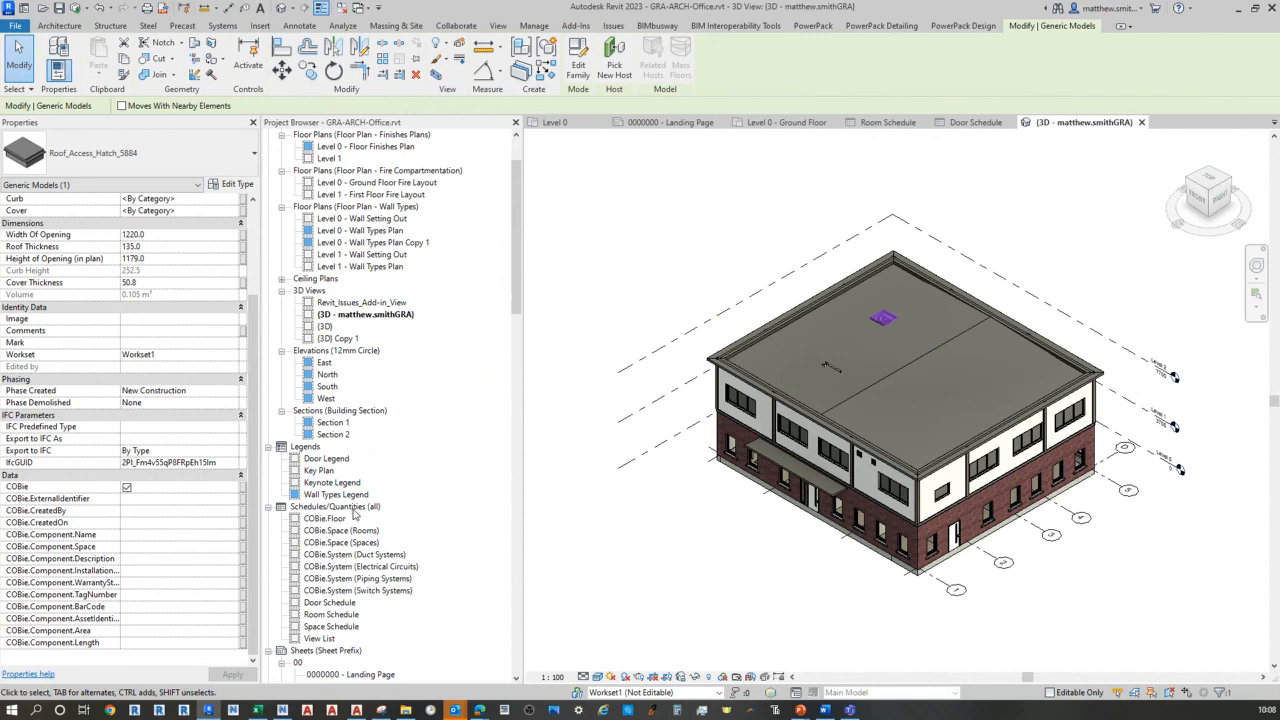
pyautogui.scroll(-2, 353, 513)
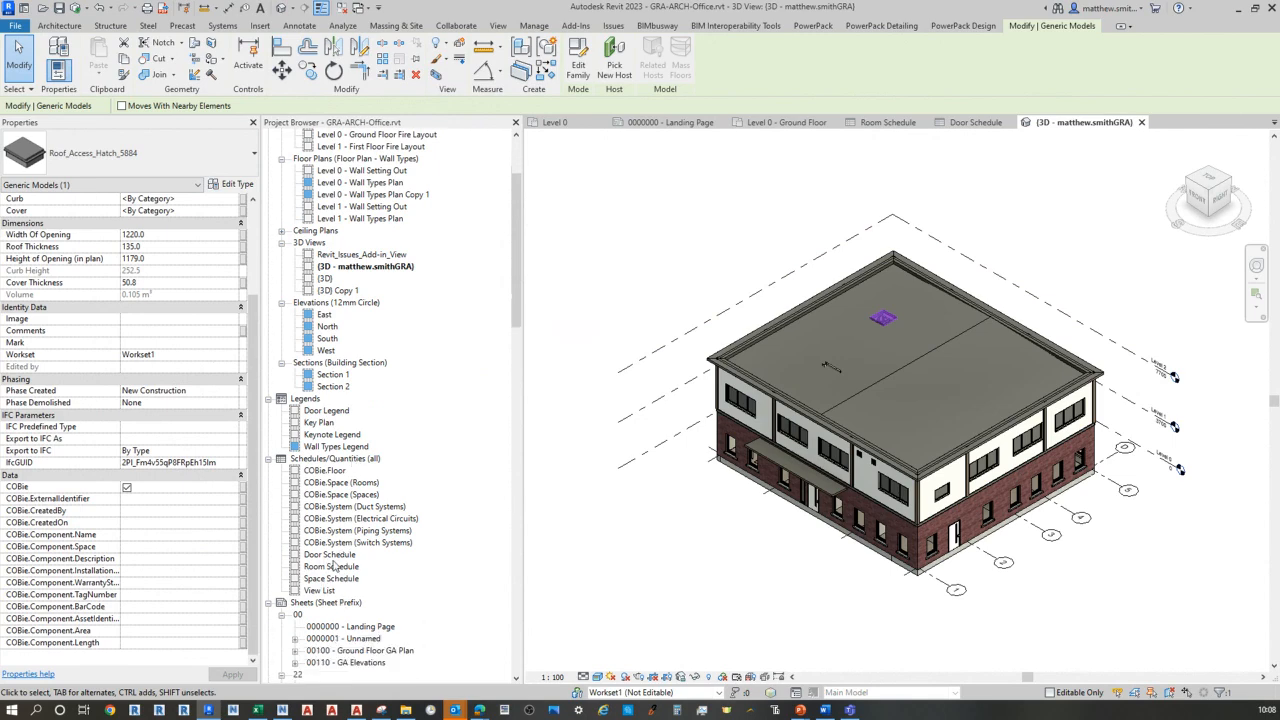
pyautogui.doubleClick(329, 568)
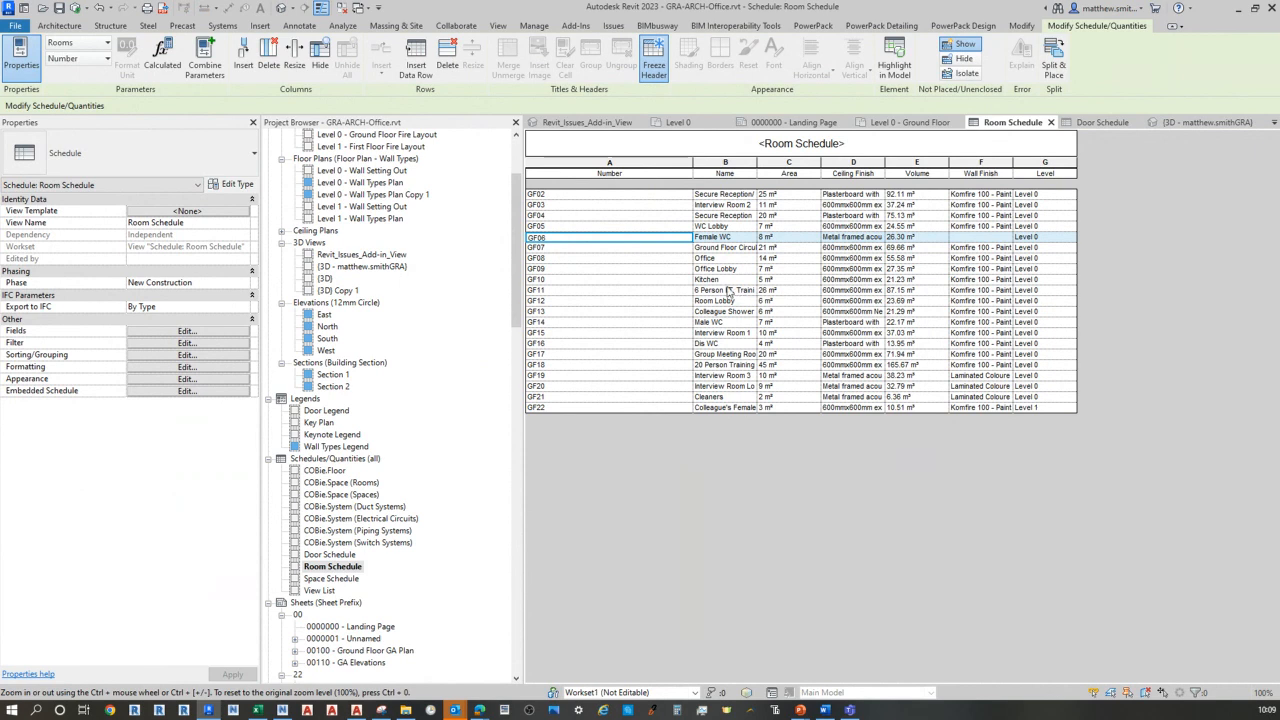
# Switch to the Autodesk sign-in page in Microsoft Edge and sign in with the account password, dismissing the offer to update it
pyautogui.moveTo(479, 710)
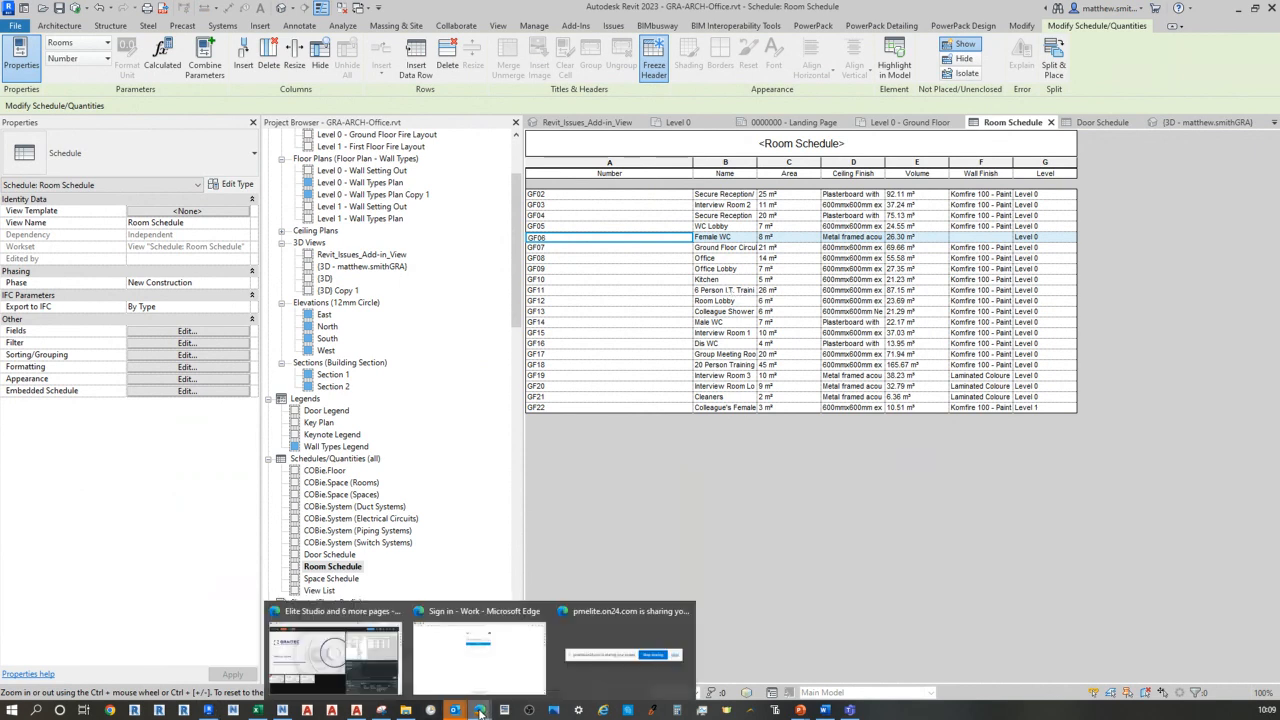
pyautogui.click(494, 654)
pyautogui.click(594, 212)
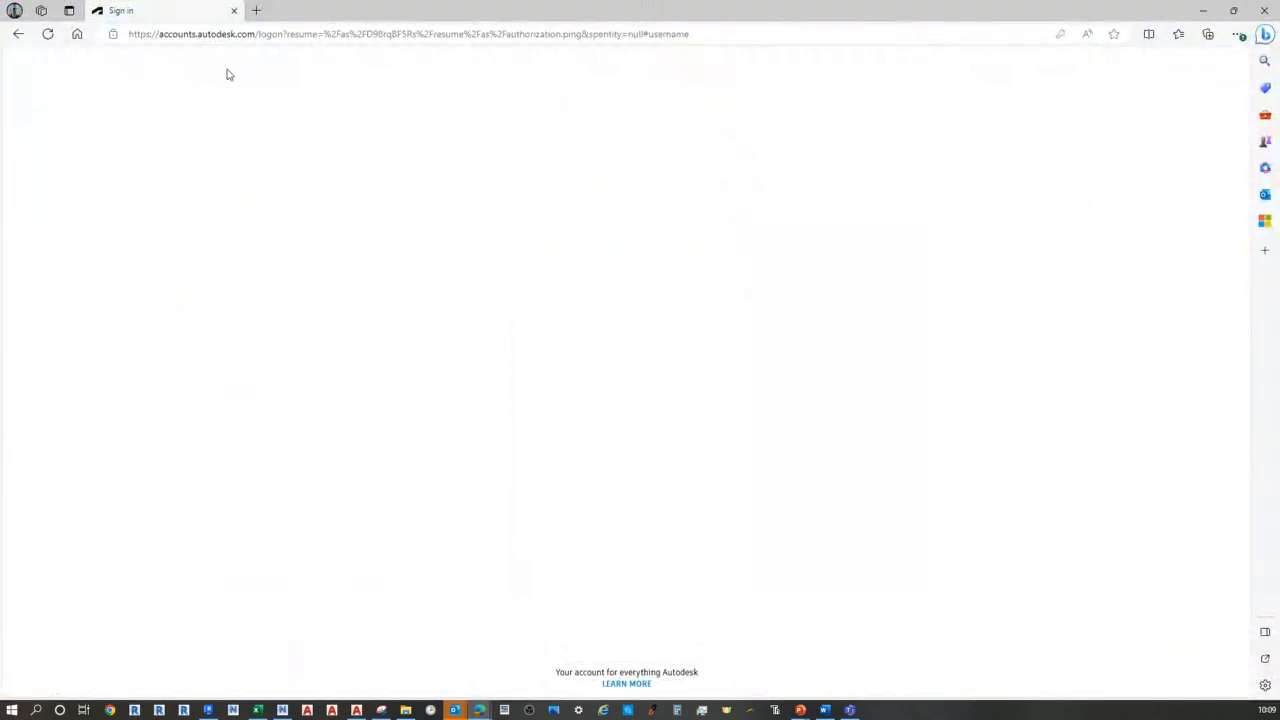
pyautogui.click(598, 261)
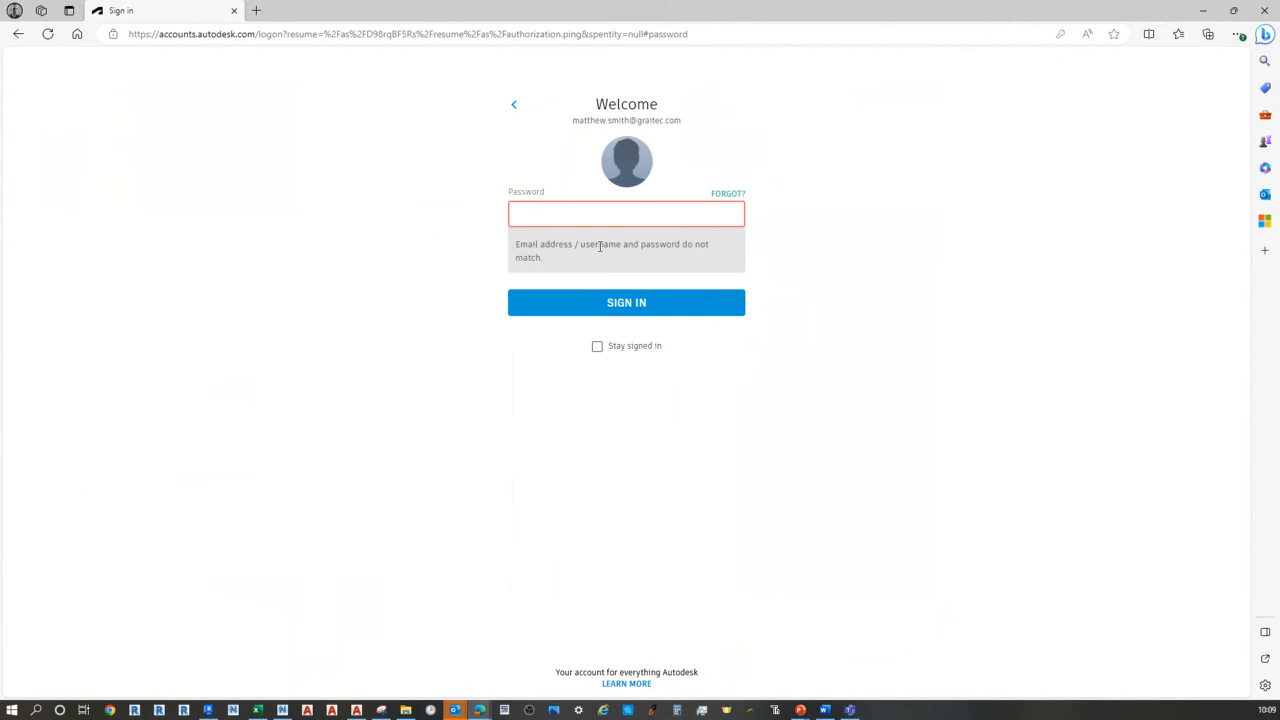
pyautogui.click(571, 219)
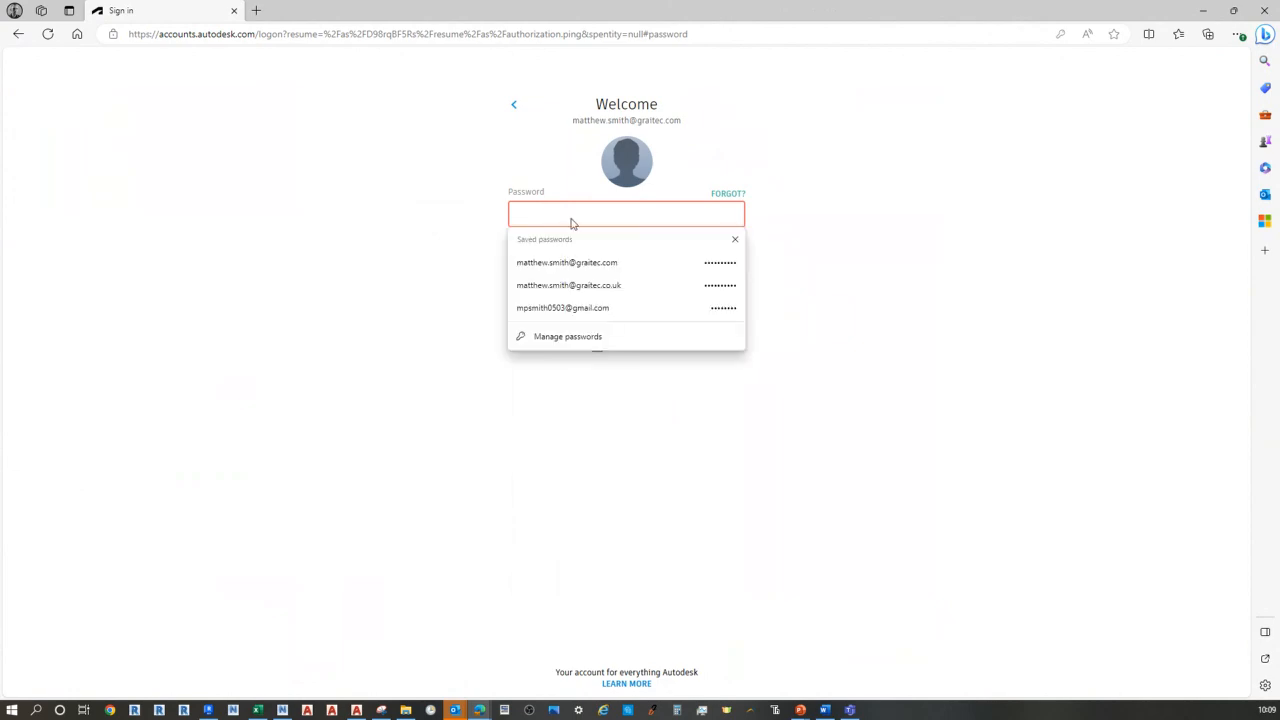
pyautogui.write('*')
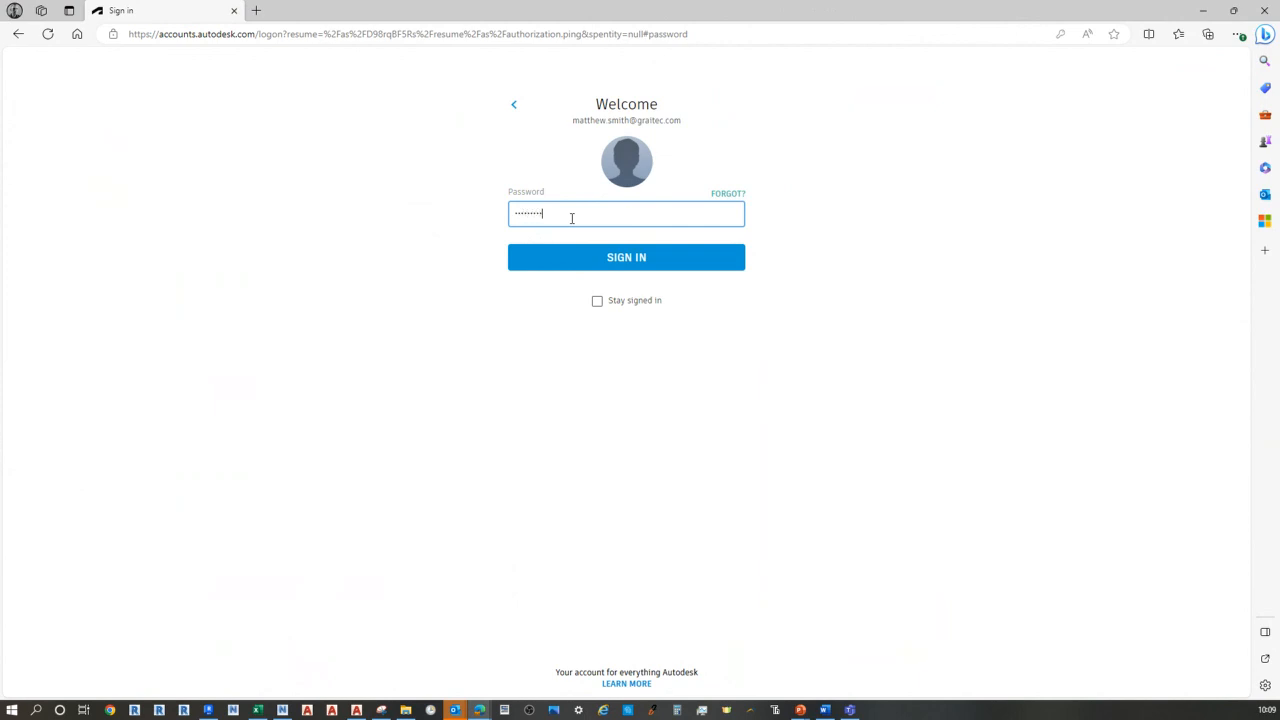
pyautogui.press('Return')
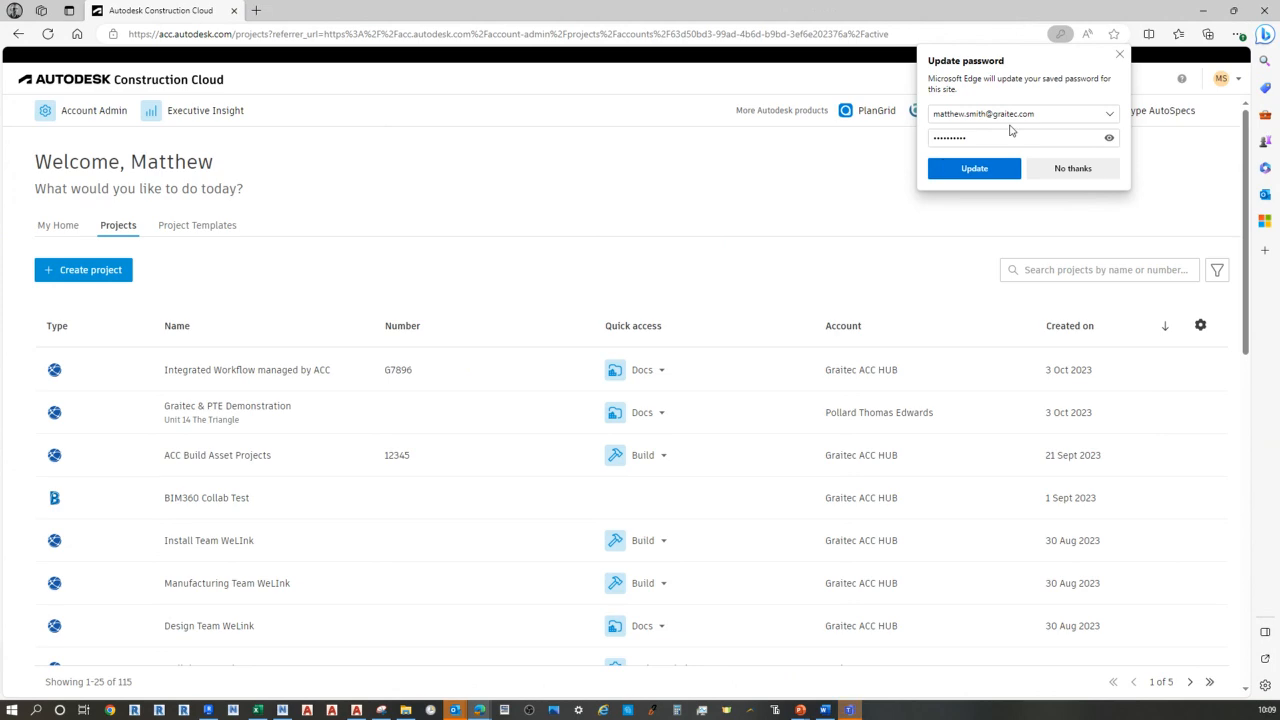
pyautogui.click(1119, 54)
# Search the projects for "build" and open the ACC Build Asset Projects project
pyautogui.click(1083, 271)
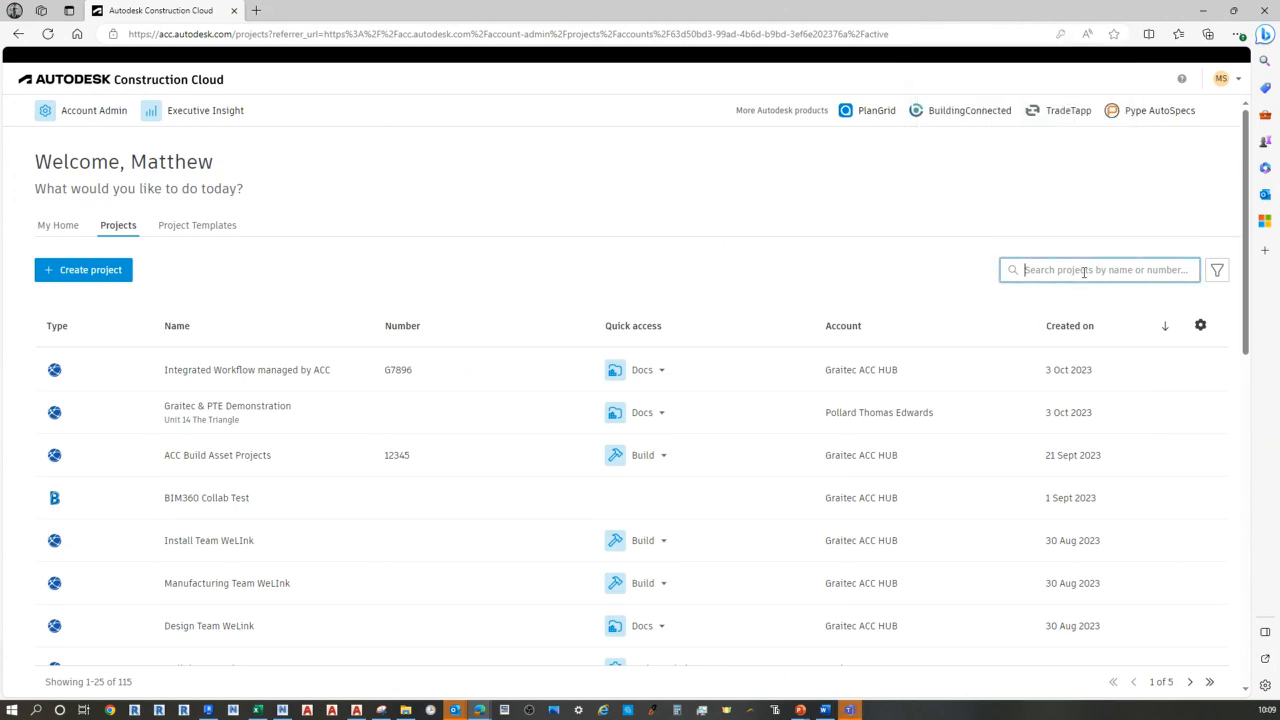
pyautogui.write('build')
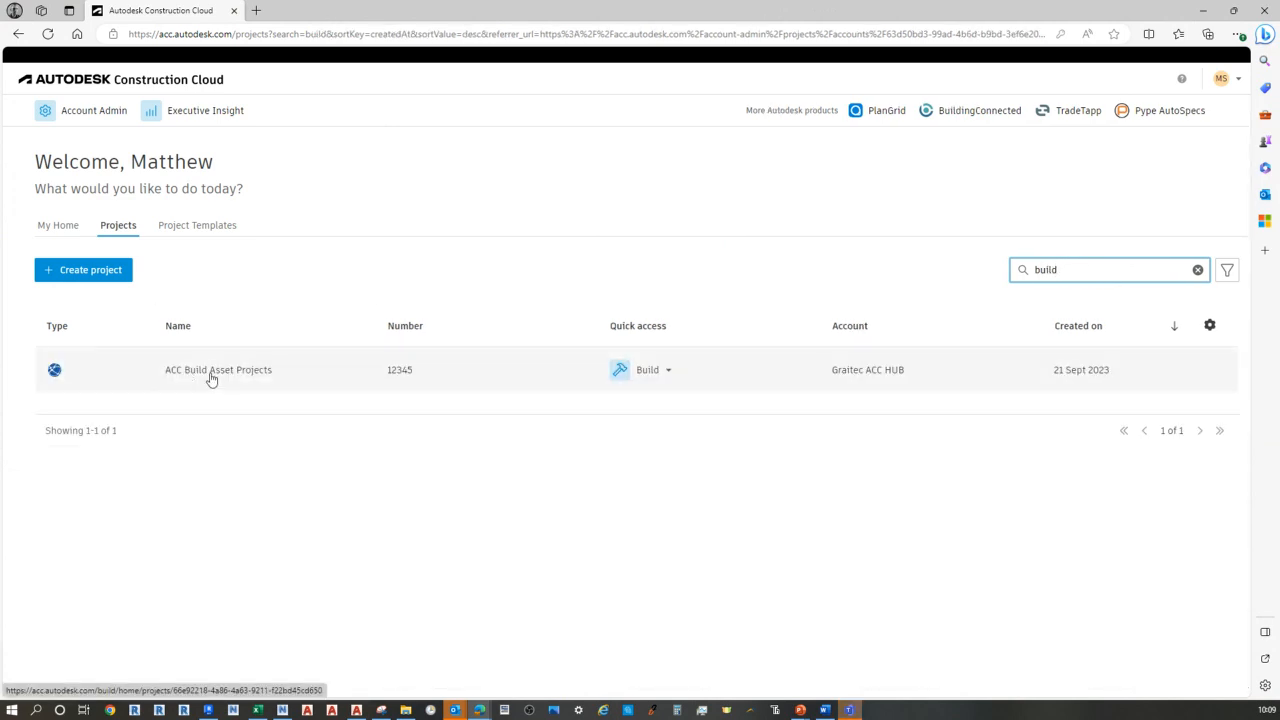
pyautogui.click(240, 376)
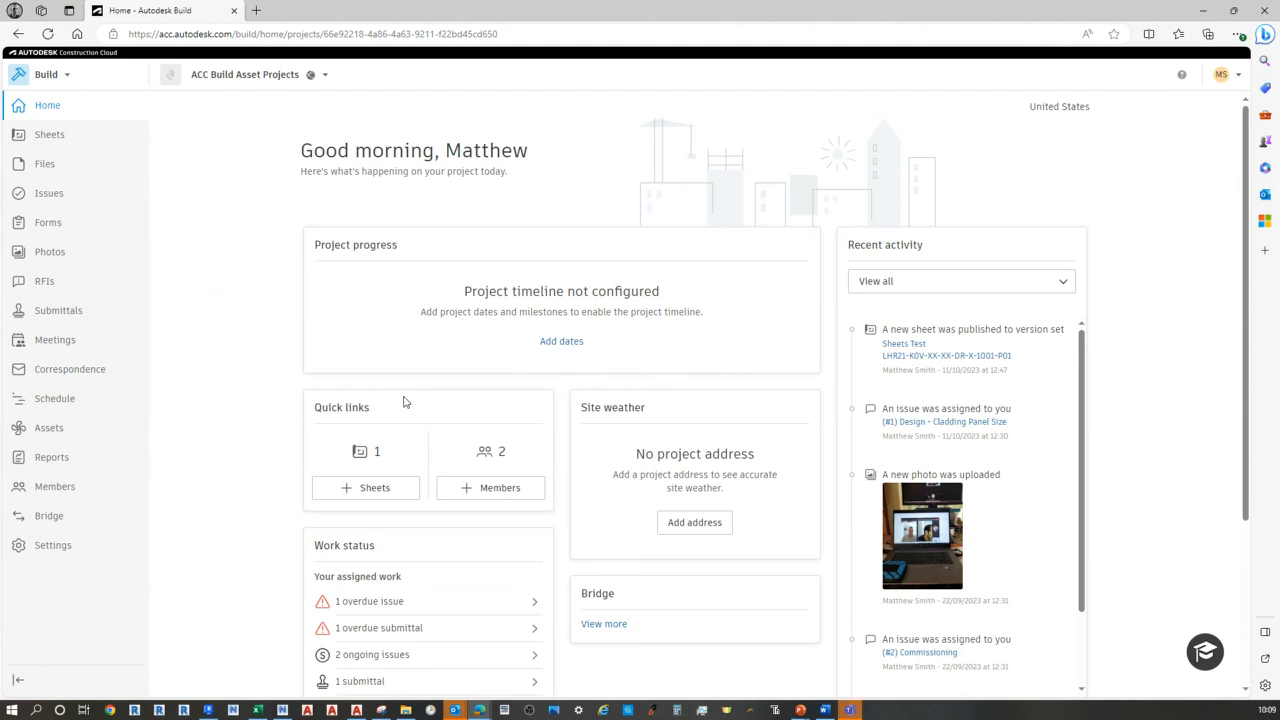
# Open the project's Assets and expand the Cladding Elements, External Doors and Internal Works categories
pyautogui.click(41, 430)
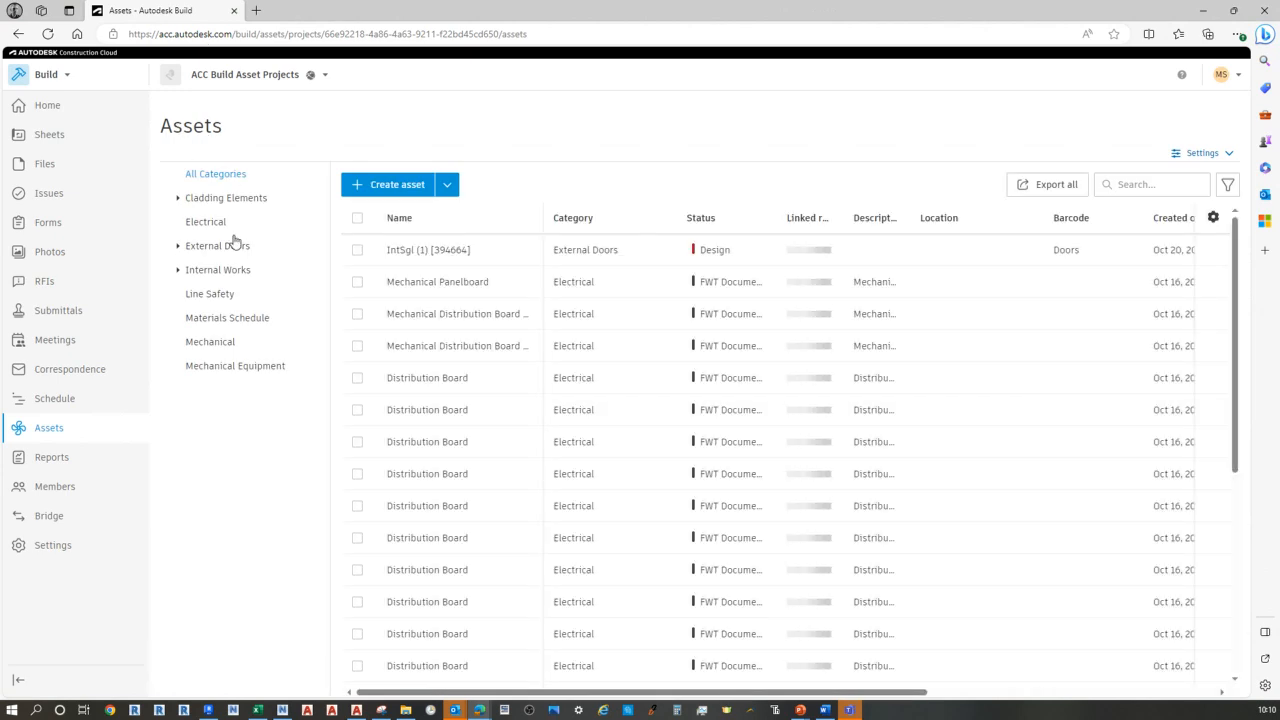
pyautogui.click(179, 200)
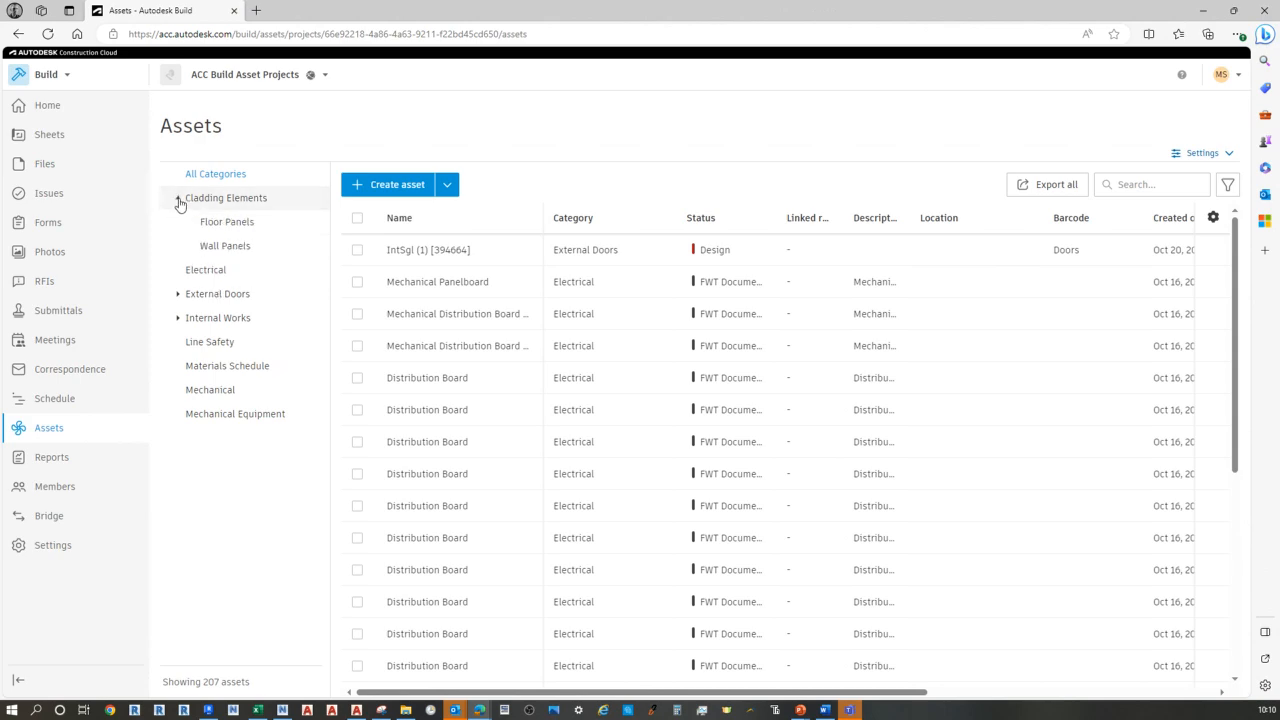
pyautogui.click(177, 295)
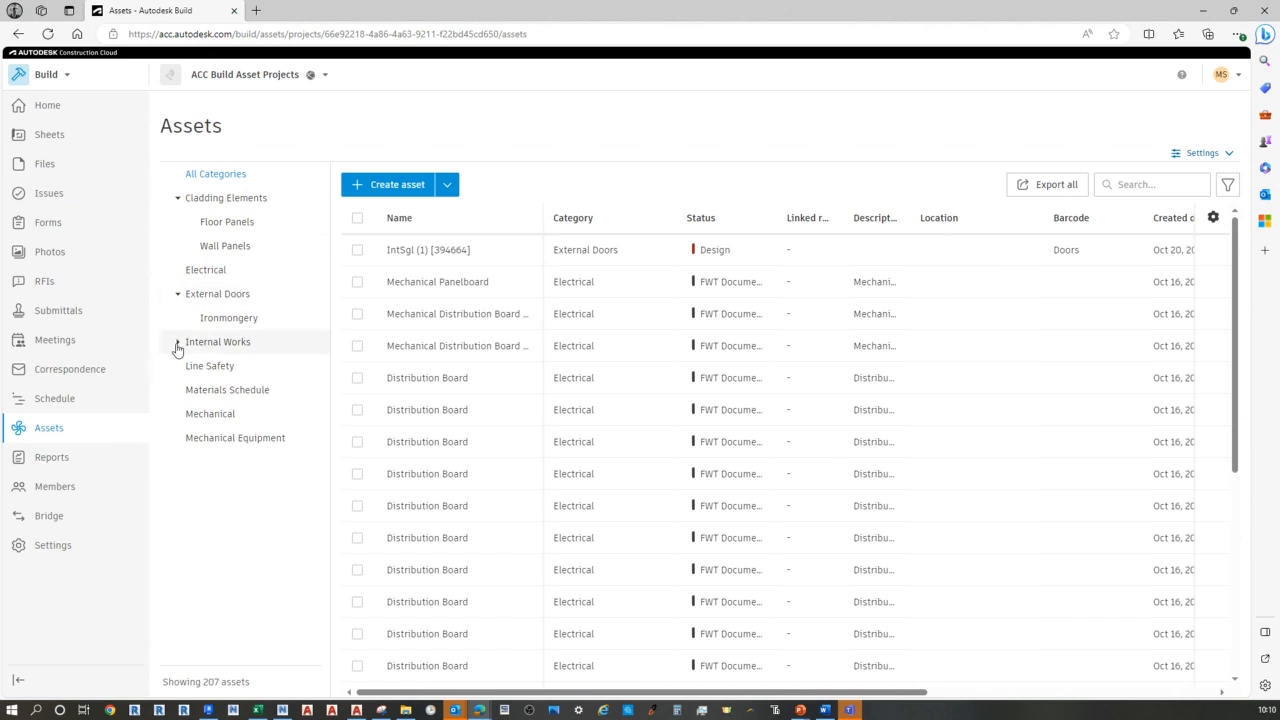
pyautogui.click(178, 342)
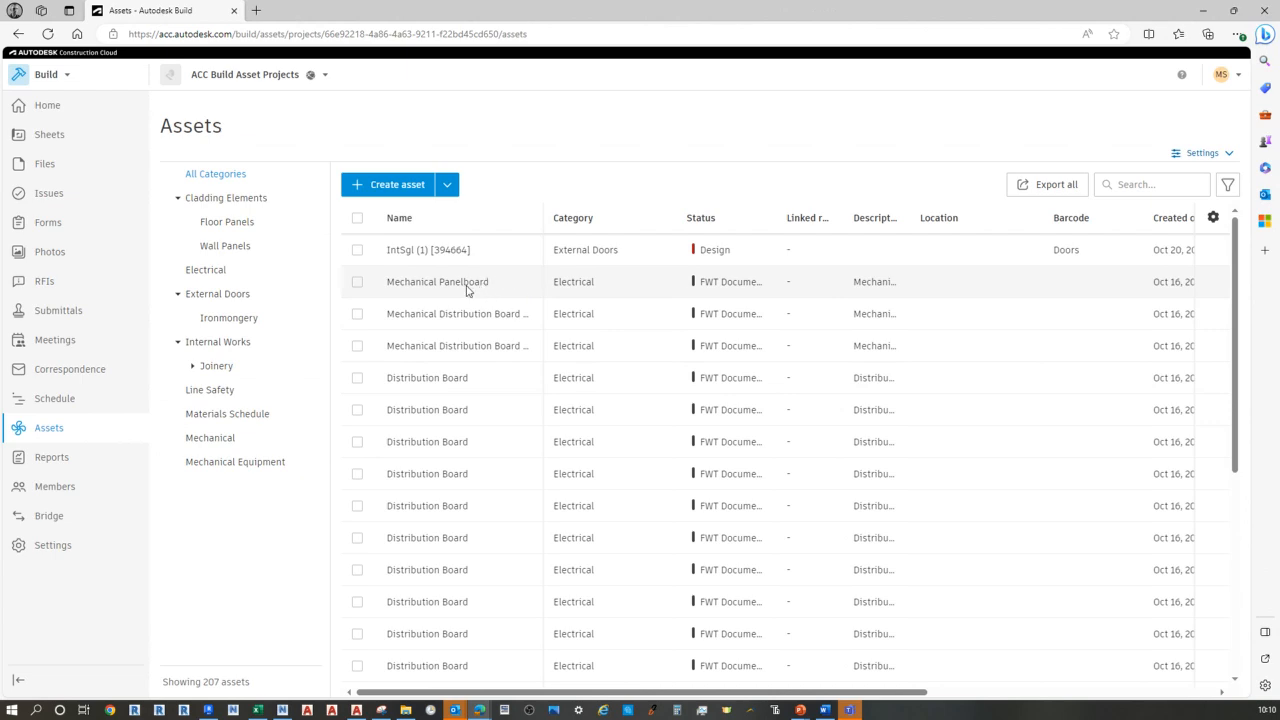
# Look through the full asset list, the asset import option and the available asset settings
pyautogui.scroll(-1, 460, 285)
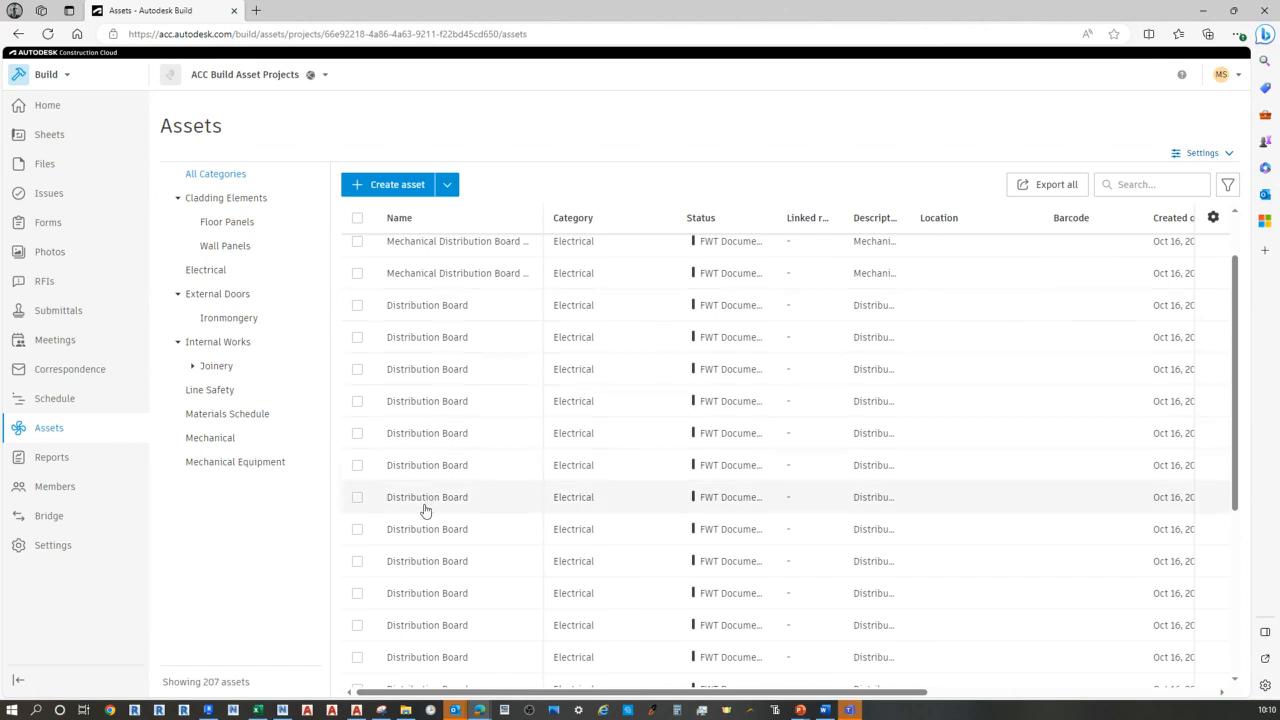
pyautogui.scroll(-2, 457, 505)
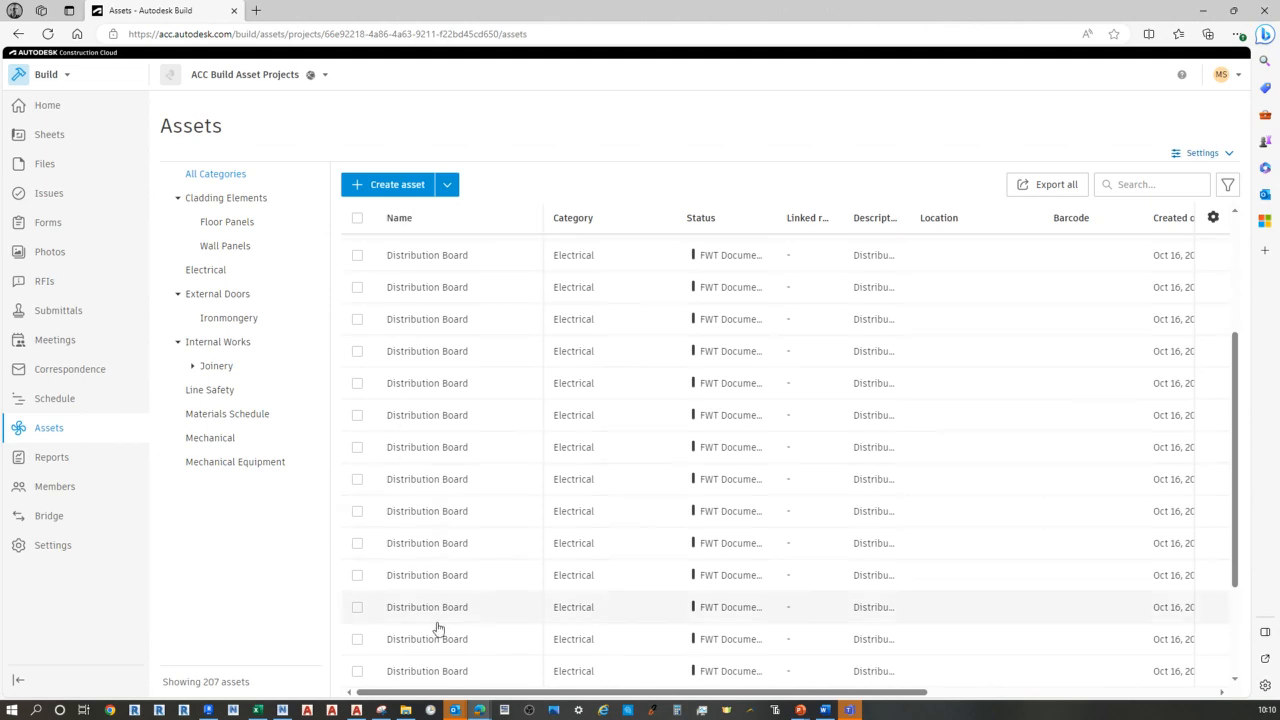
pyautogui.scroll(-2, 437, 640)
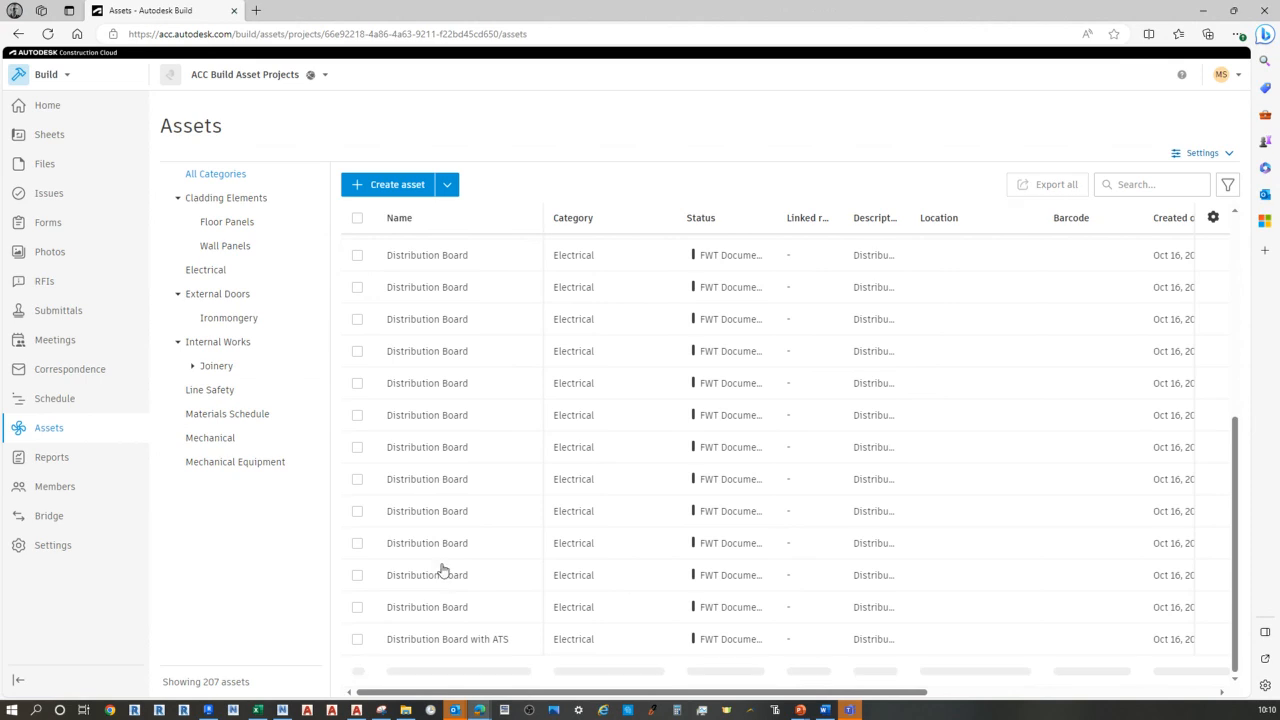
pyautogui.scroll(5, 438, 520)
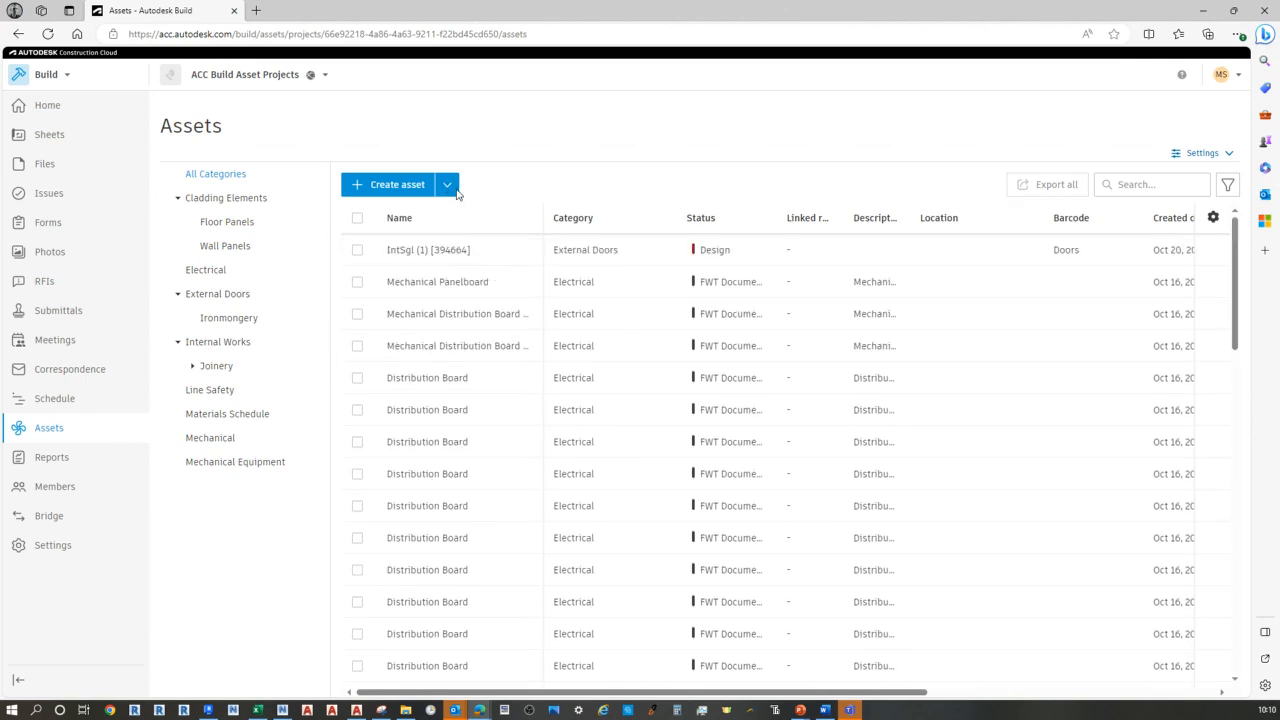
pyautogui.click(449, 189)
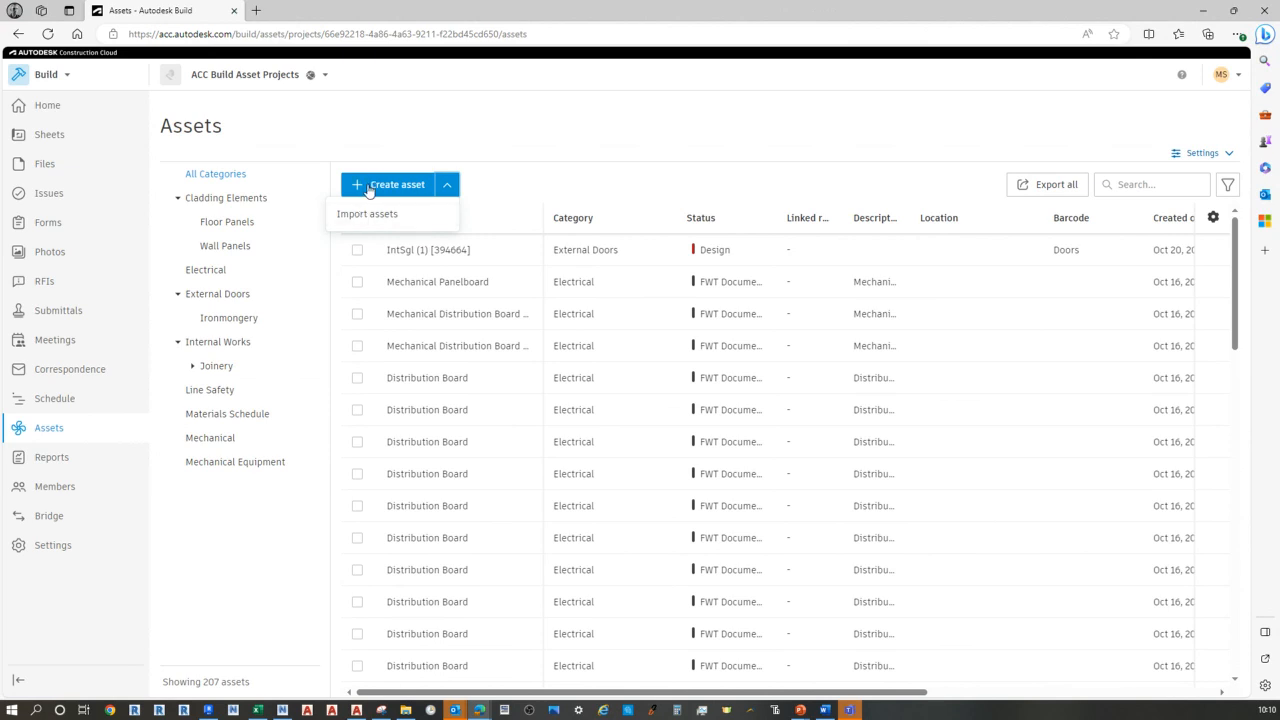
pyautogui.click(1218, 157)
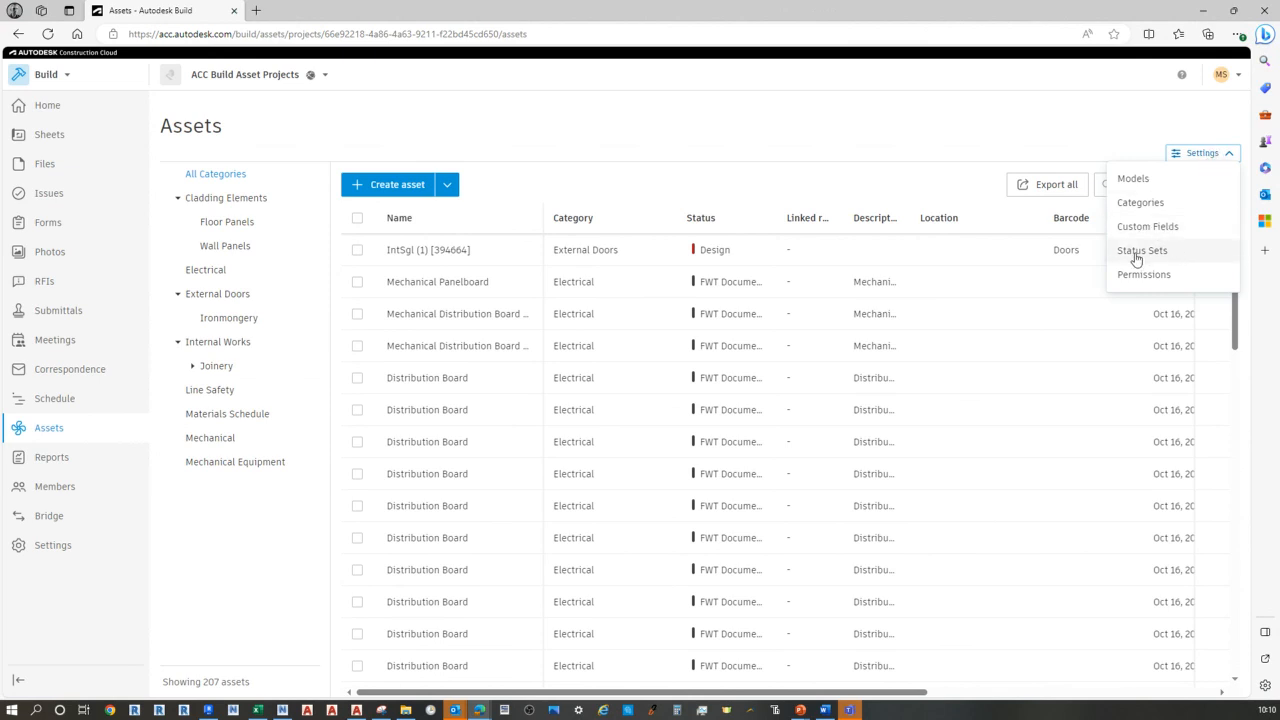
# Examine the details and status options of the first Mechanical Distribution Board with ATS asset, along with the asset list's further columns
pyautogui.click(740, 314)
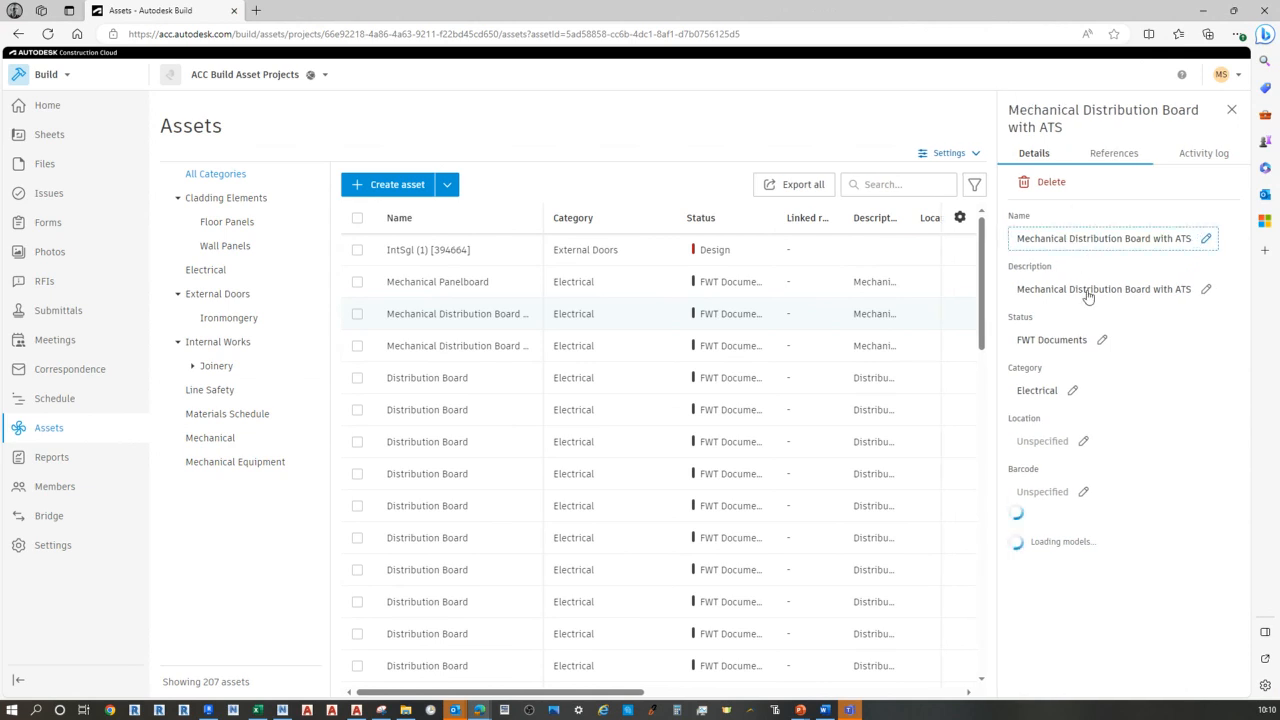
pyautogui.click(1103, 341)
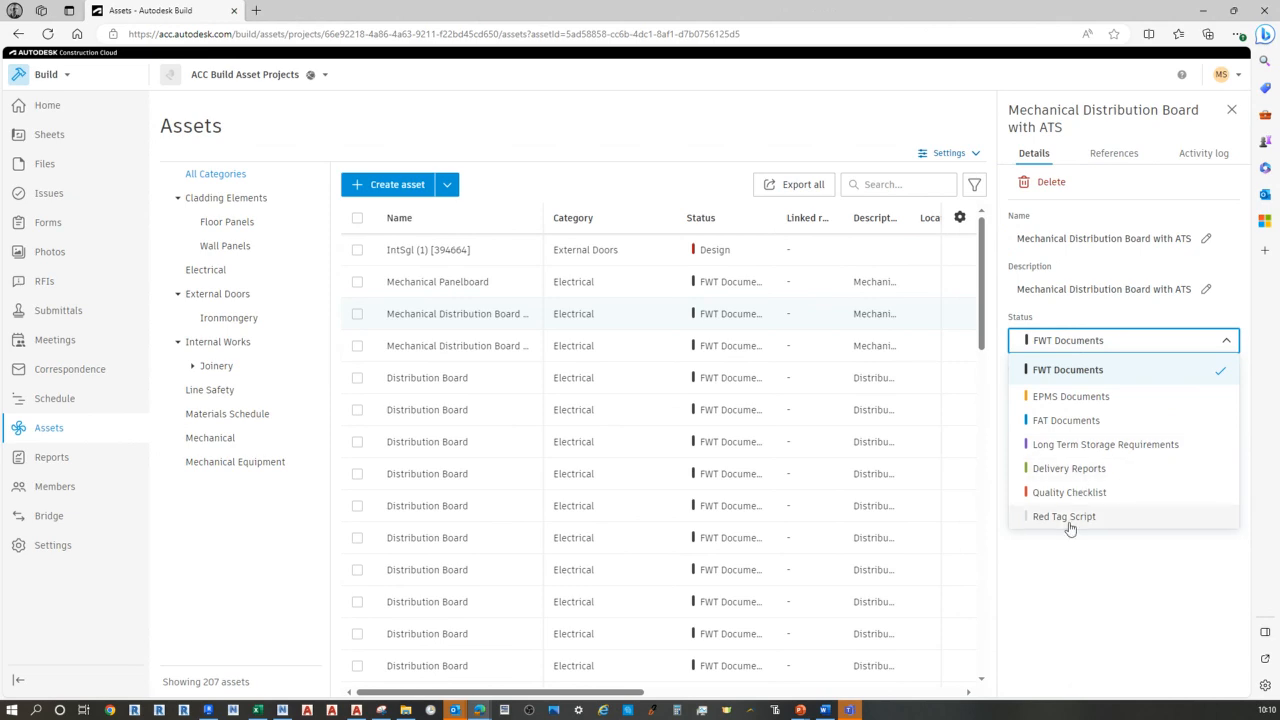
pyautogui.click(1087, 633)
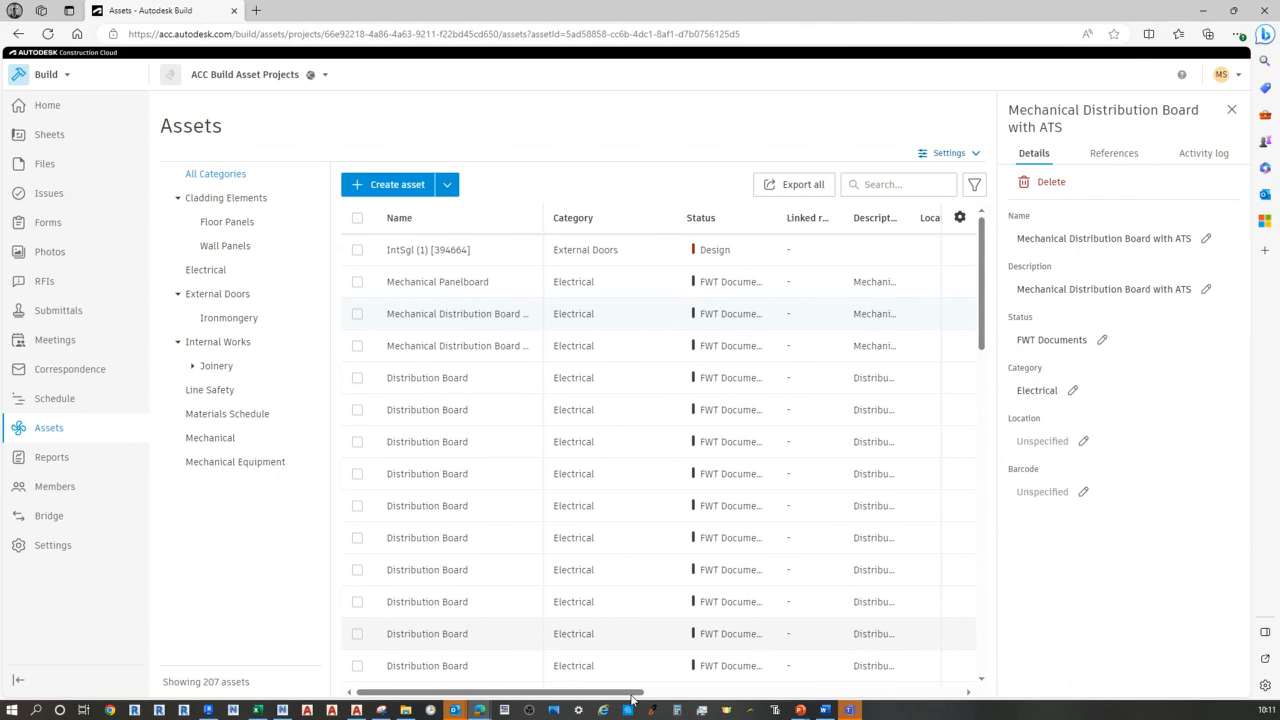
pyautogui.moveTo(688, 693); pyautogui.dragTo(808, 693)
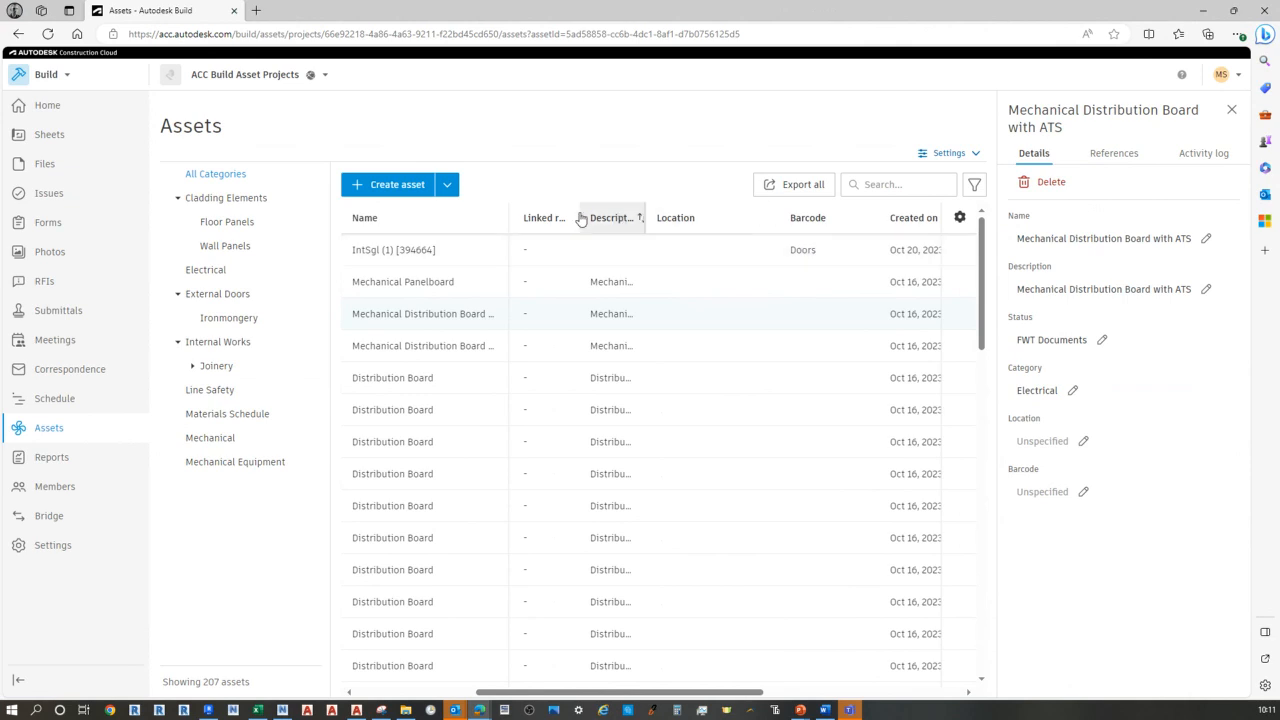
pyautogui.click(1231, 109)
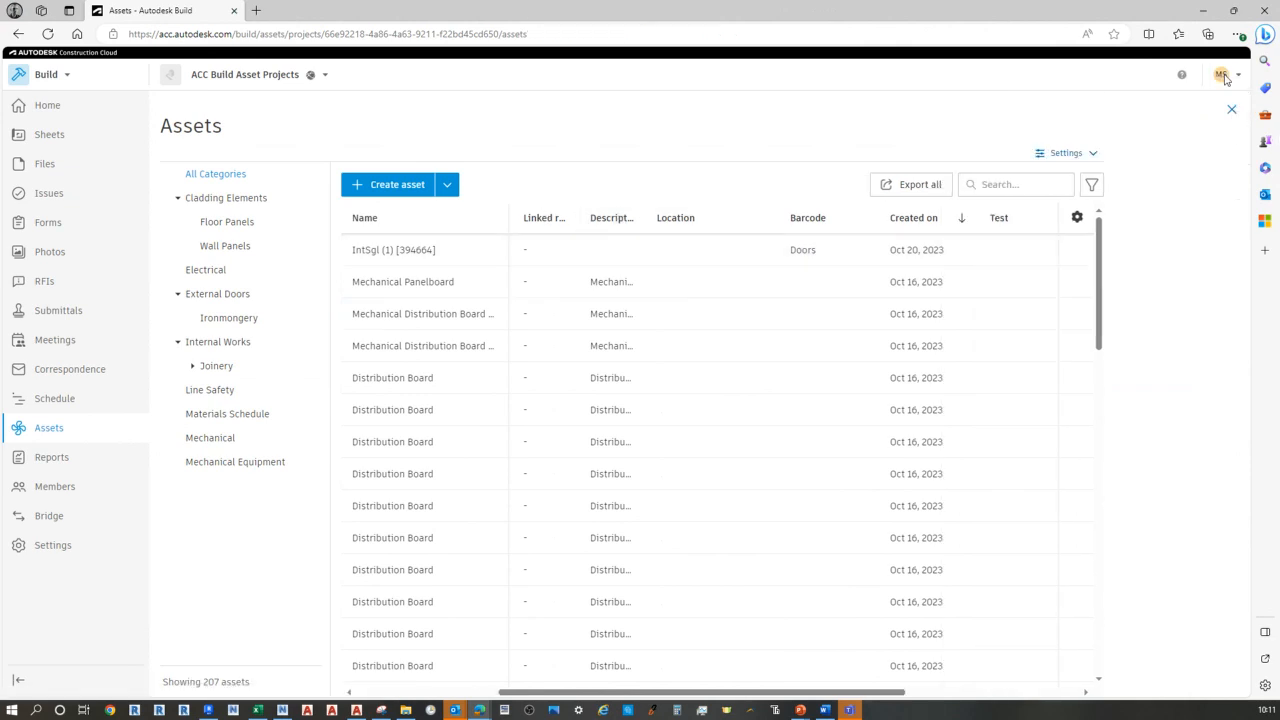
# Look through the available asset settings and open the form for creating a new asset
pyautogui.click(1221, 156)
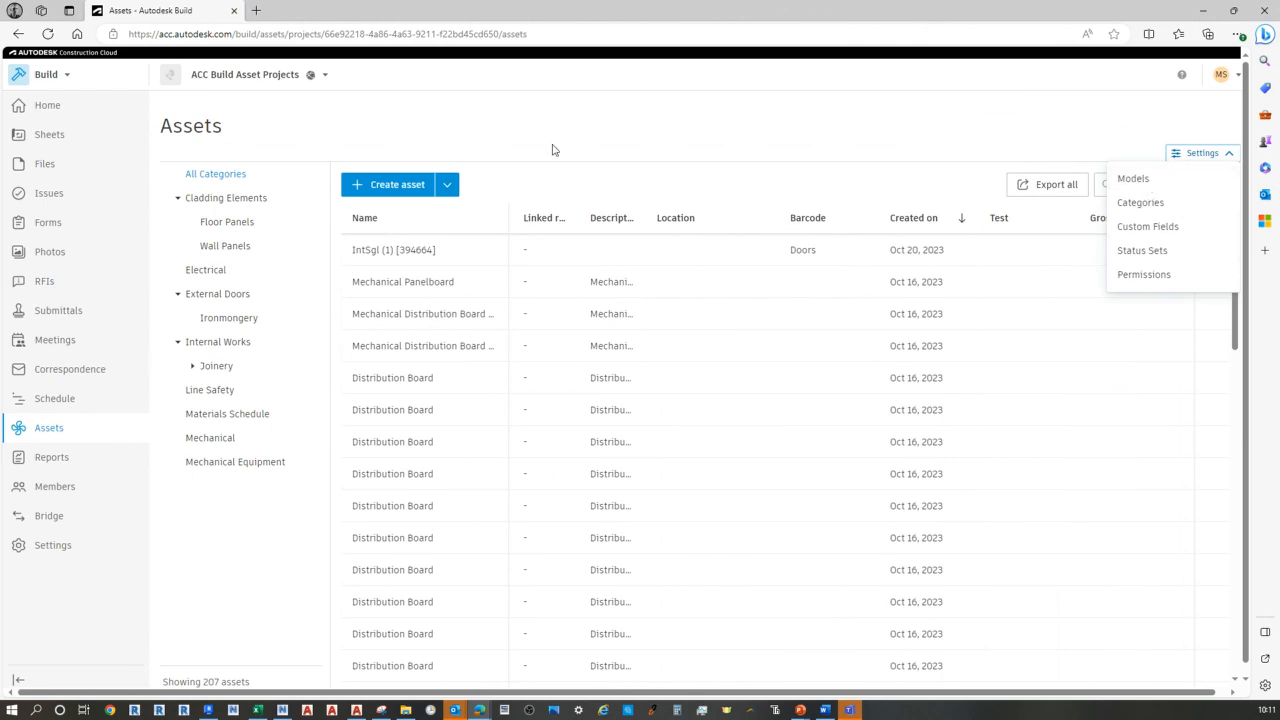
pyautogui.click(387, 188)
pyautogui.click(387, 188)
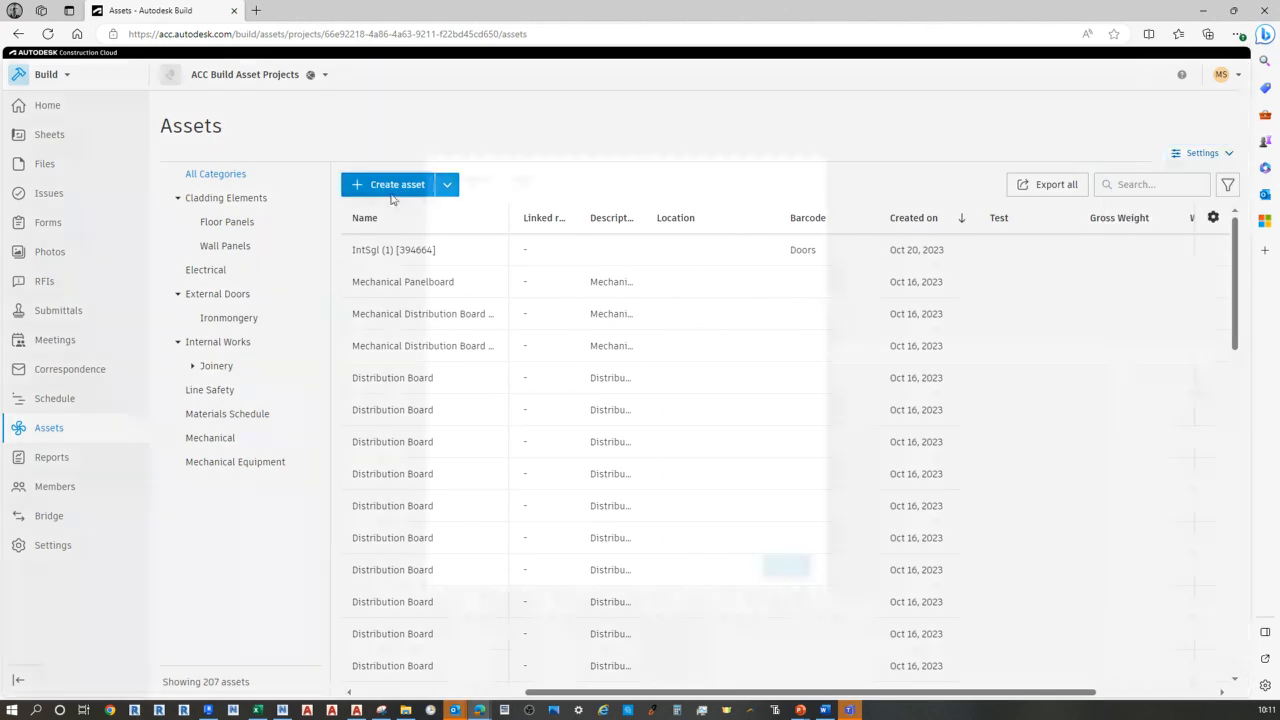
pyautogui.click(508, 239)
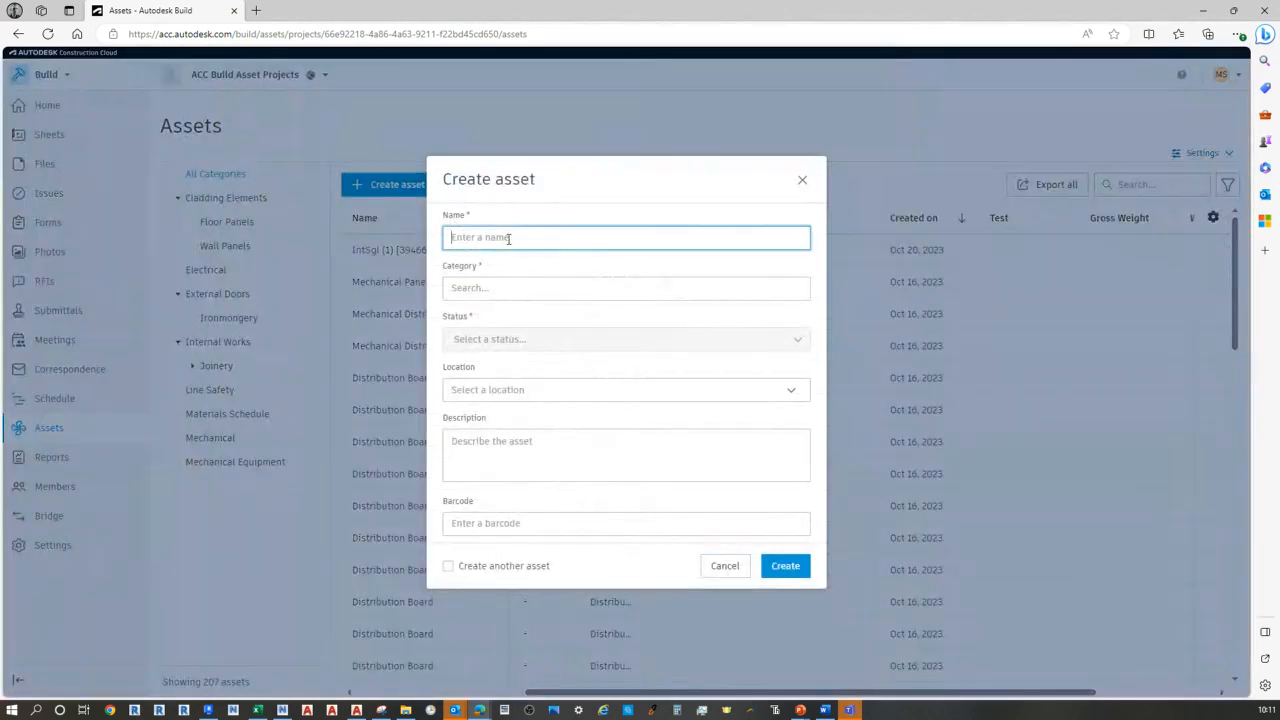
# Switch to Revit, open the default 3D view and select the ground-floor window beside the canopied entrance door
pyautogui.click(208, 710)
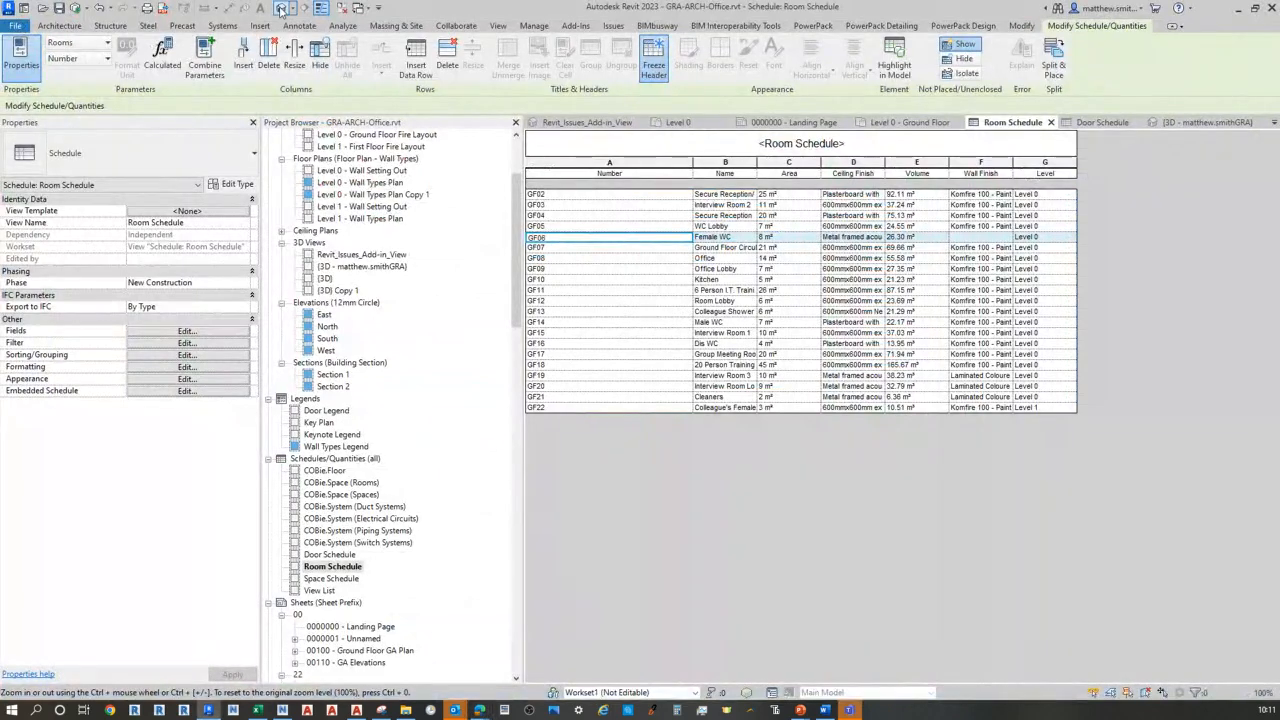
pyautogui.click(282, 9)
pyautogui.click(883, 318)
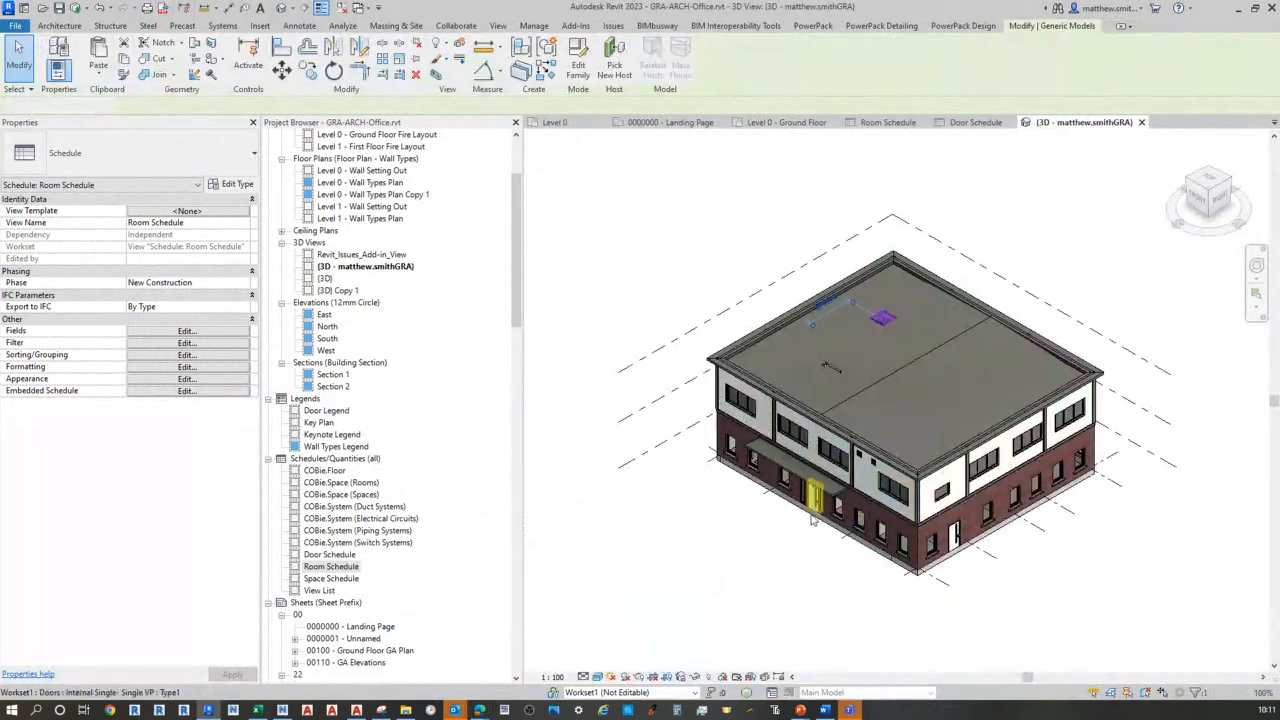
pyautogui.scroll(5, 860, 510)
pyautogui.click(872, 518)
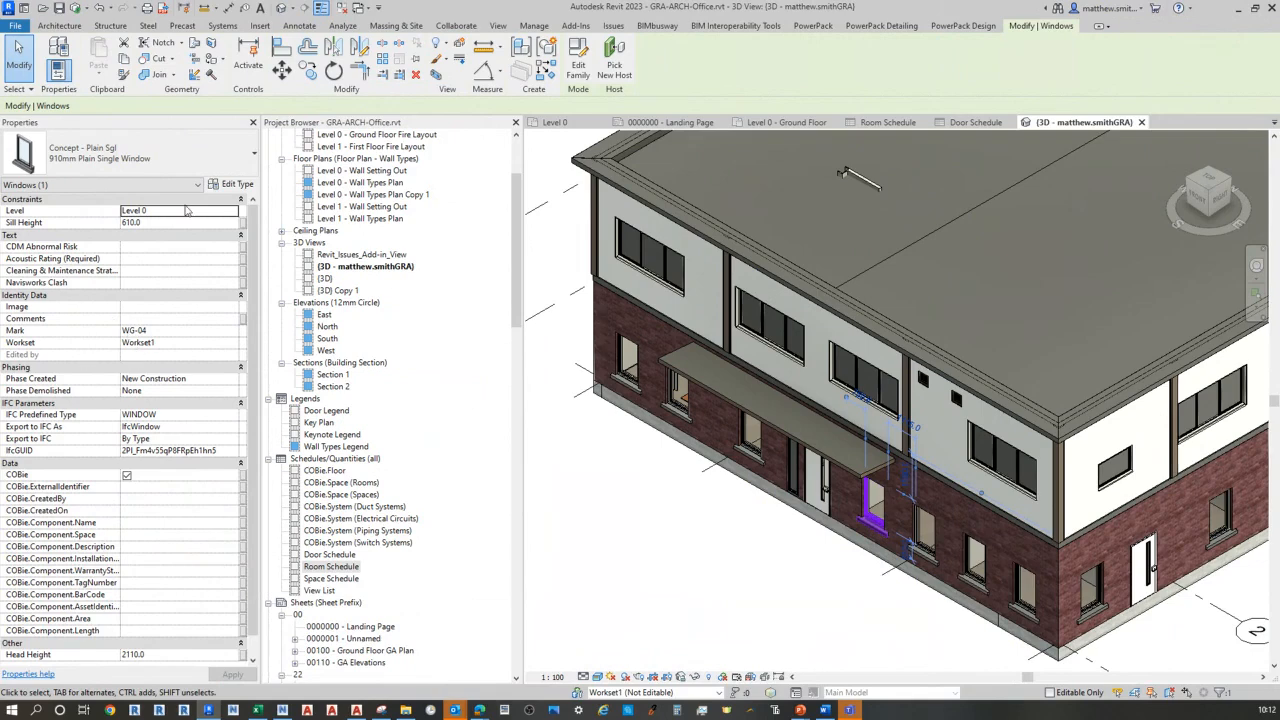
# Examine the selected window's type properties without changing them, and view the available PowerPack Excel tools
pyautogui.click(238, 186)
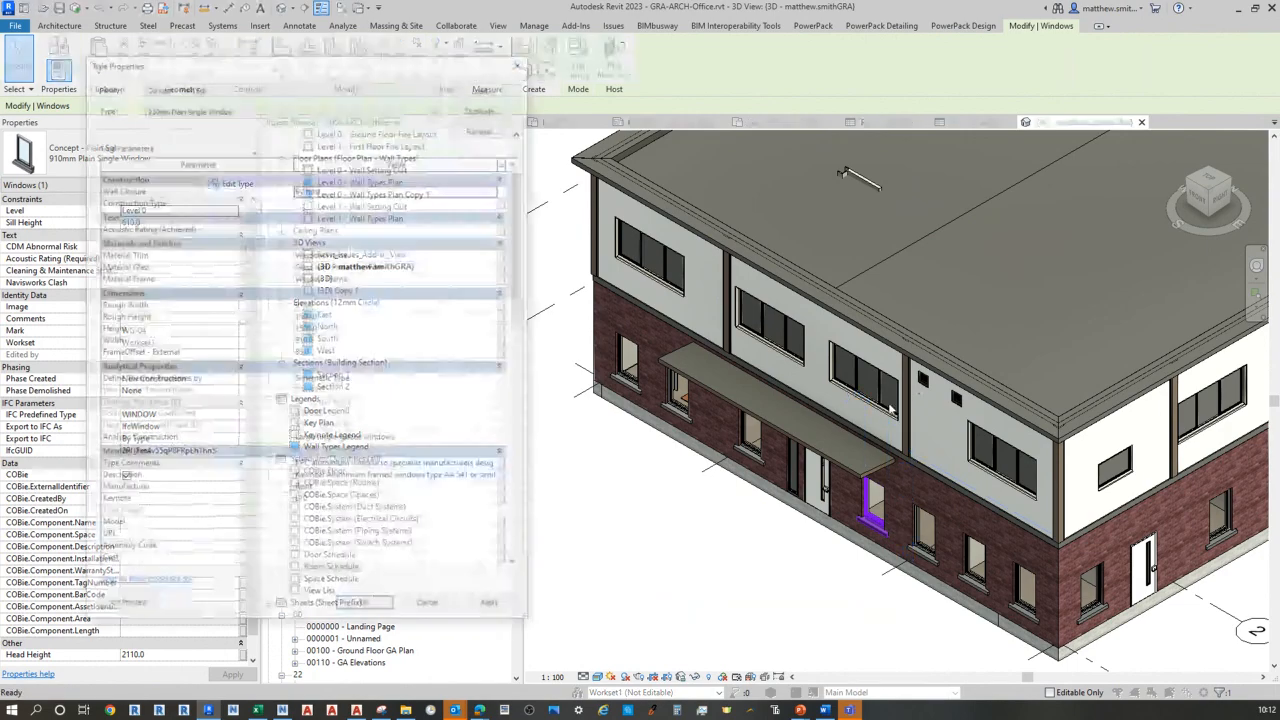
pyautogui.scroll(-2, 365, 463)
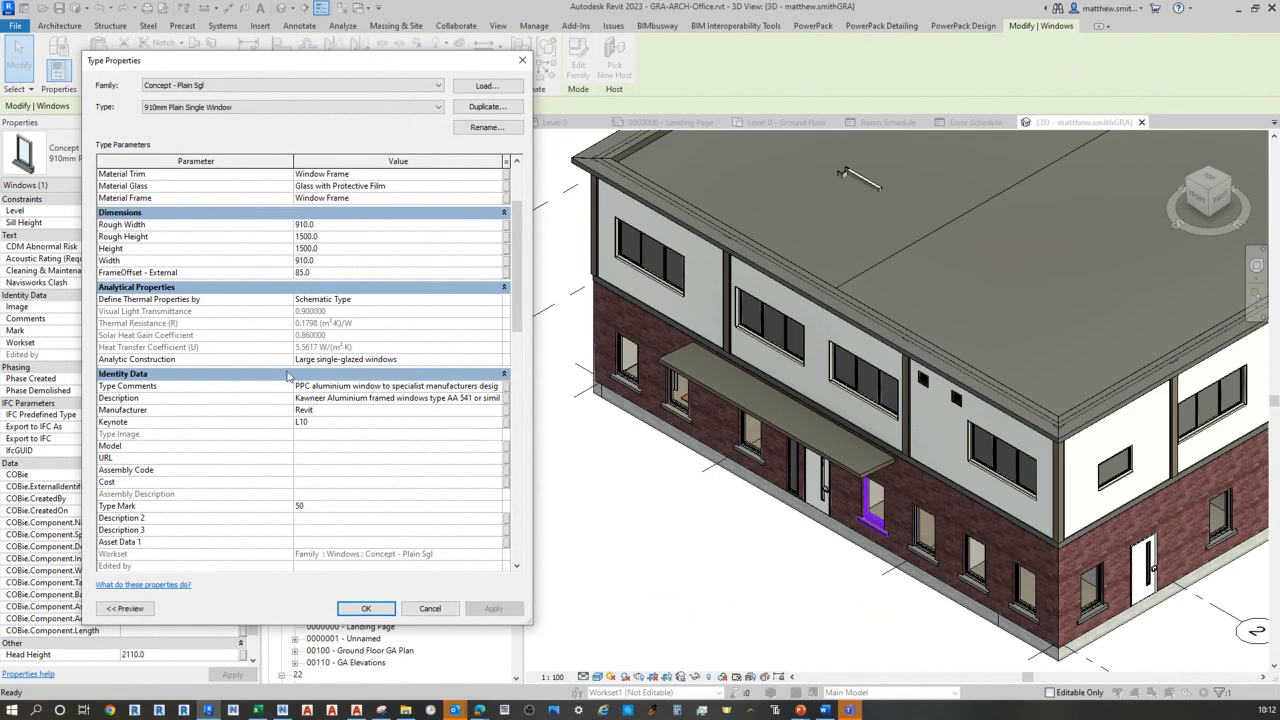
pyautogui.click(430, 610)
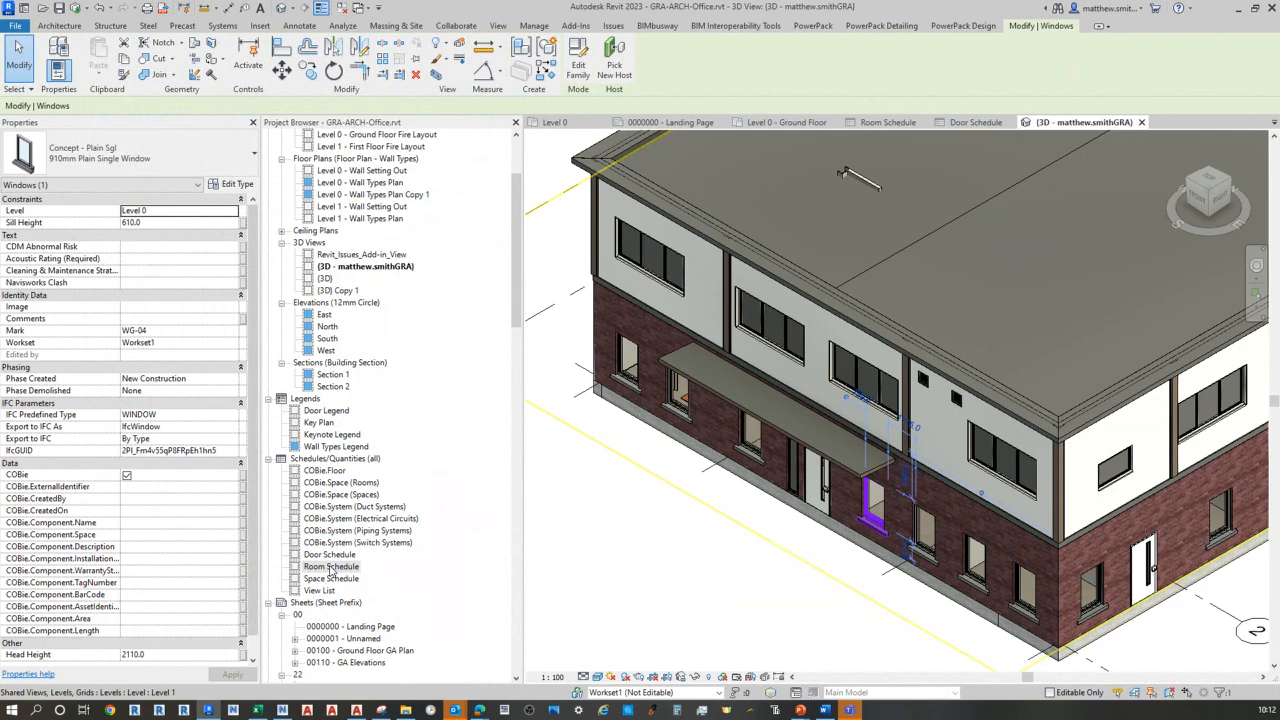
pyautogui.click(822, 28)
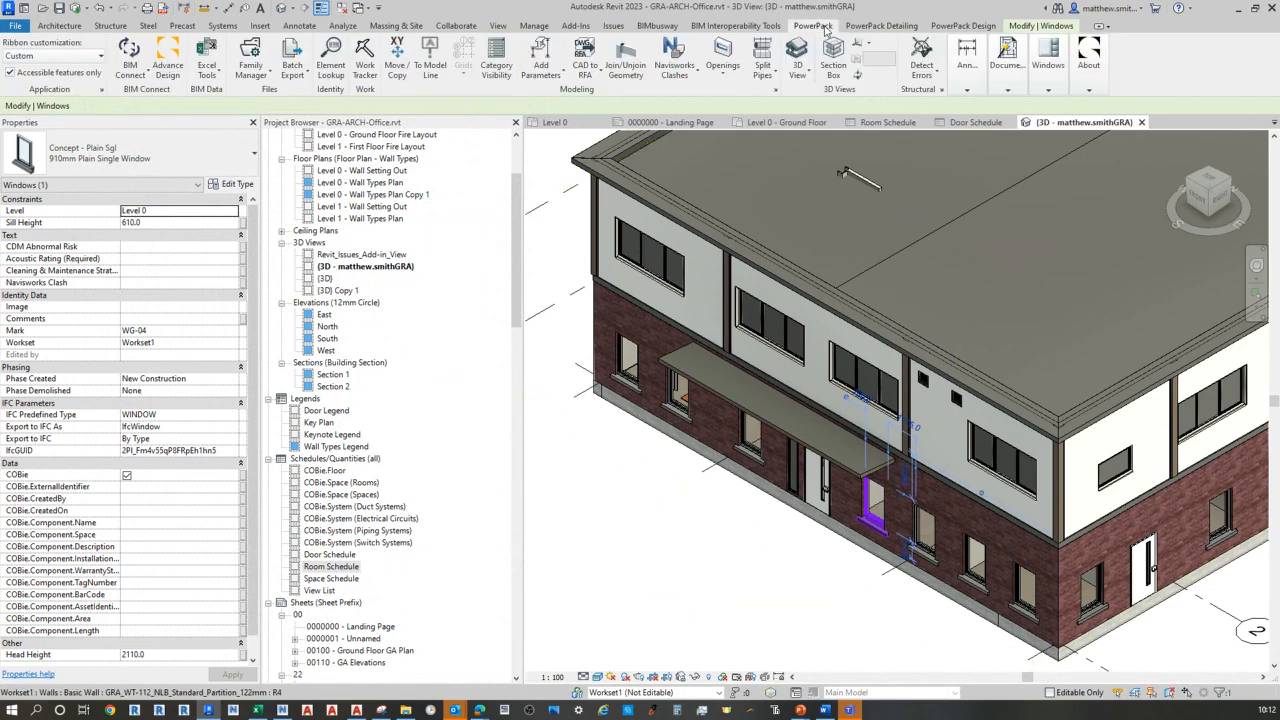
pyautogui.click(214, 74)
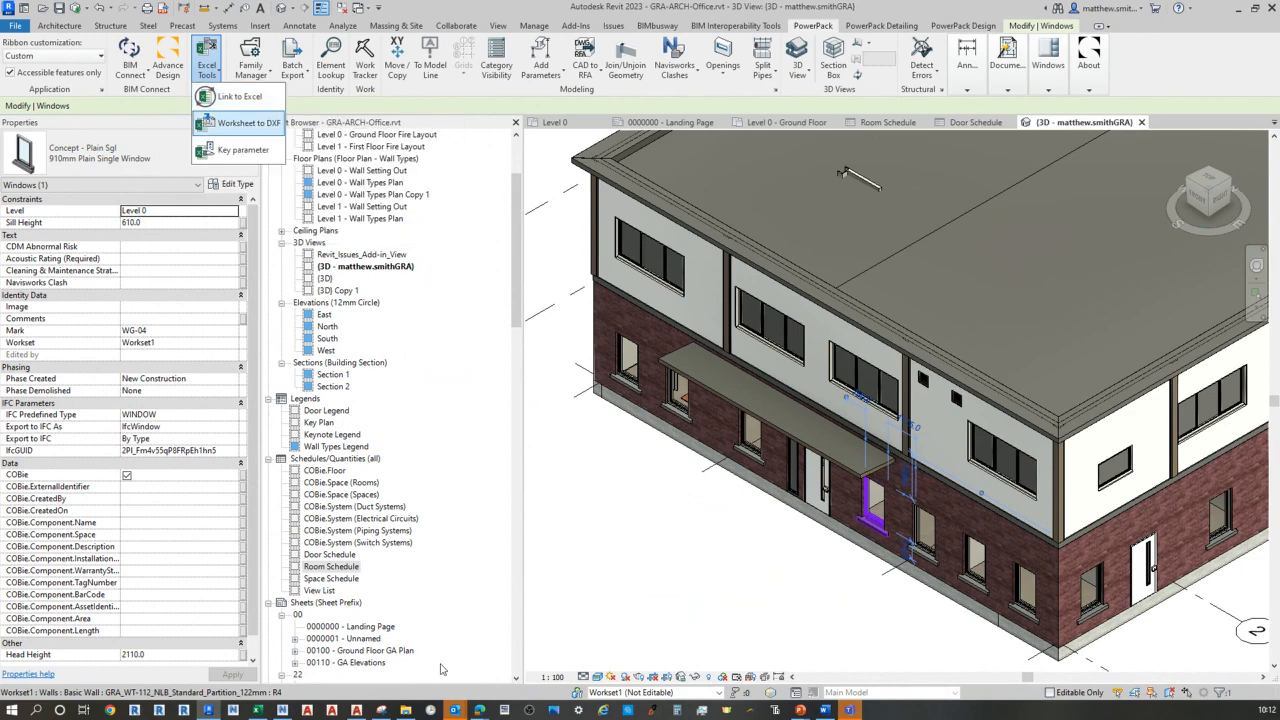
# Switch back to Autodesk Build, try naming the new asset Window WG04, recheck the window in Revit and discard the asset
pyautogui.moveTo(480, 710)
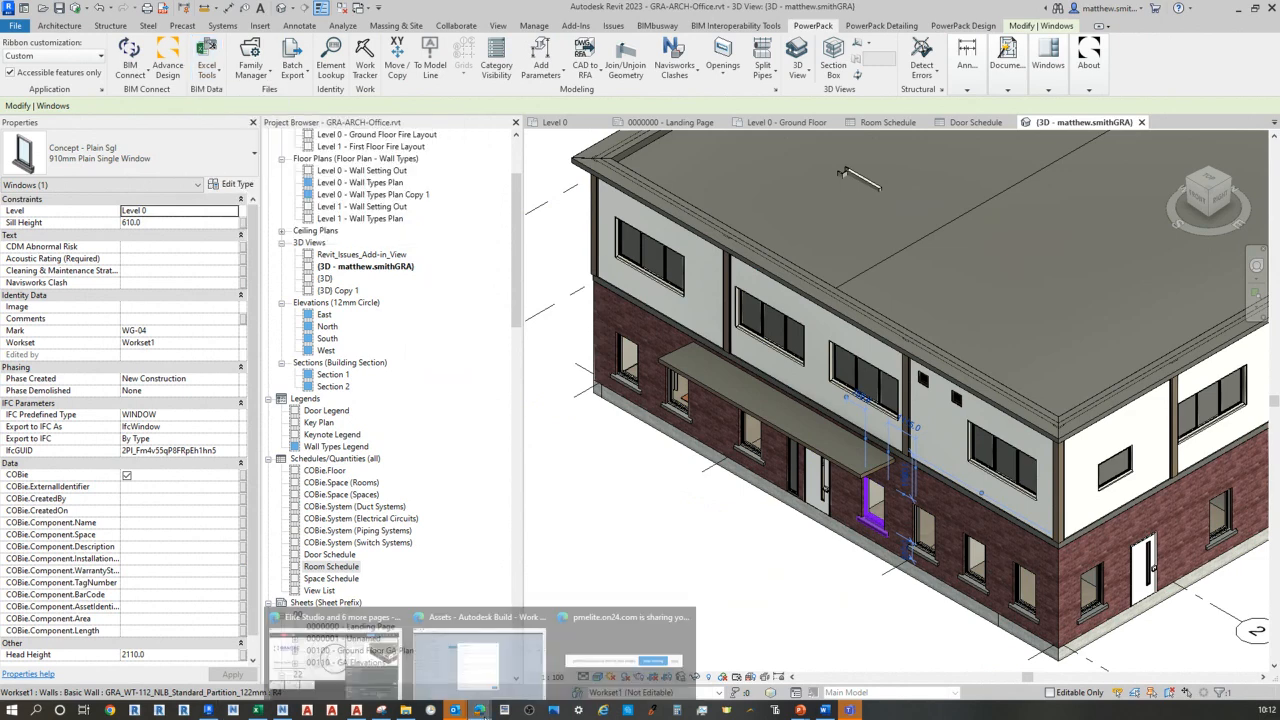
pyautogui.click(495, 657)
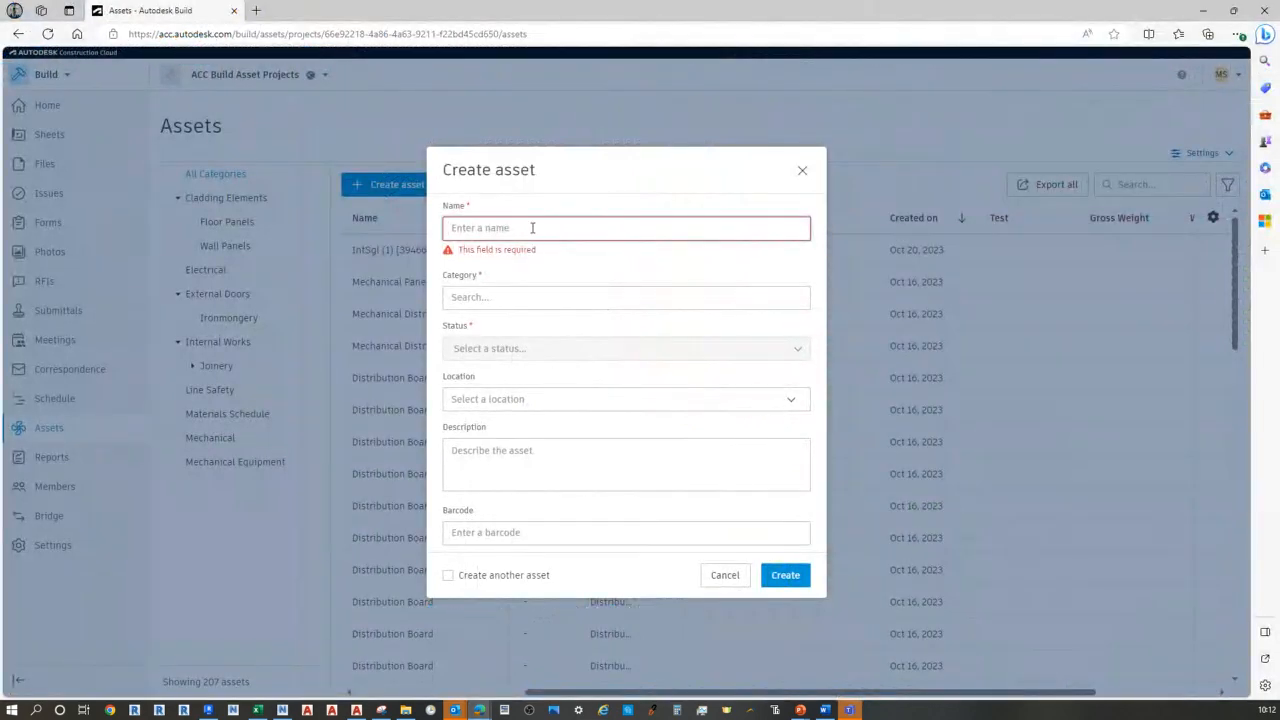
pyautogui.write('Window WG04')
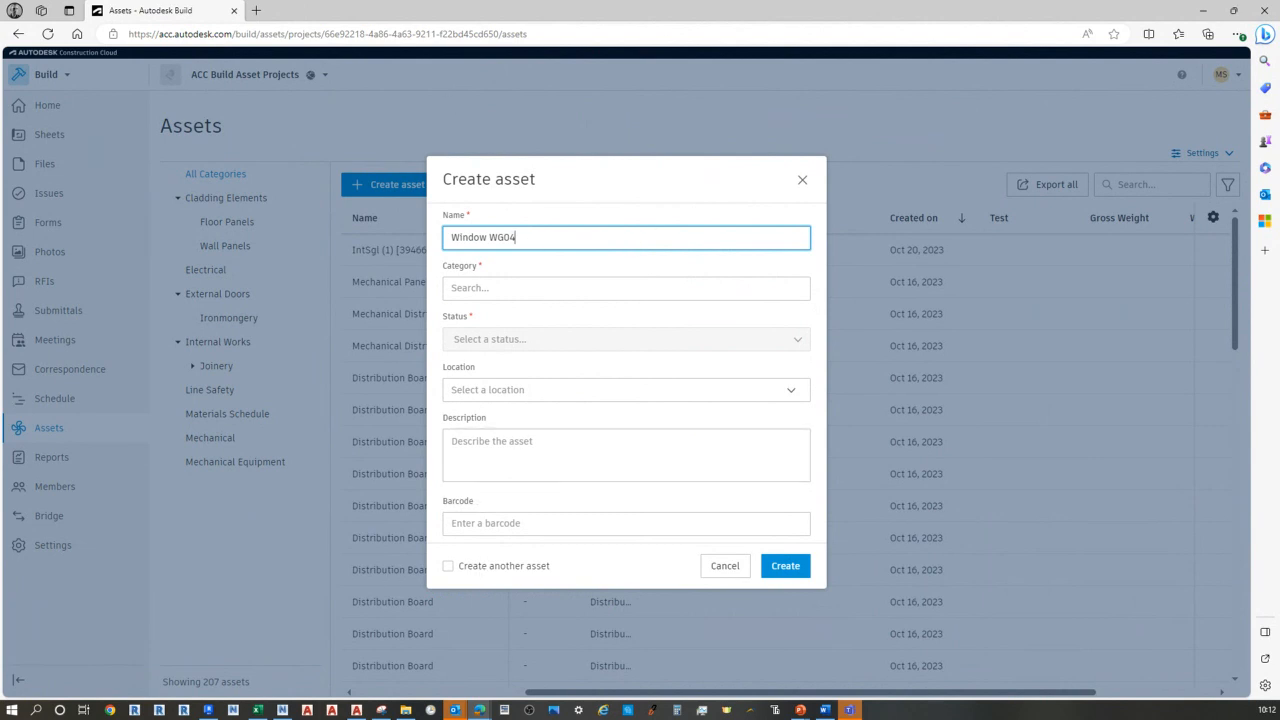
pyautogui.click(219, 708)
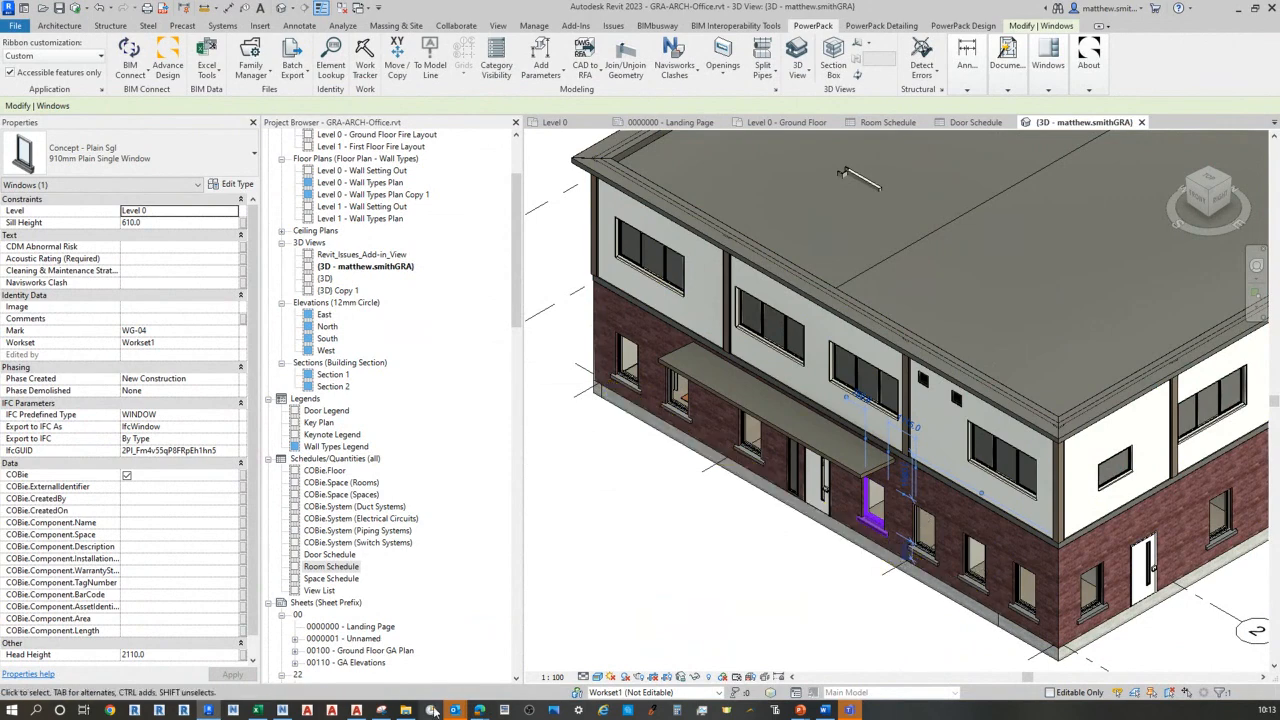
pyautogui.moveTo(479, 711)
pyautogui.click(490, 648)
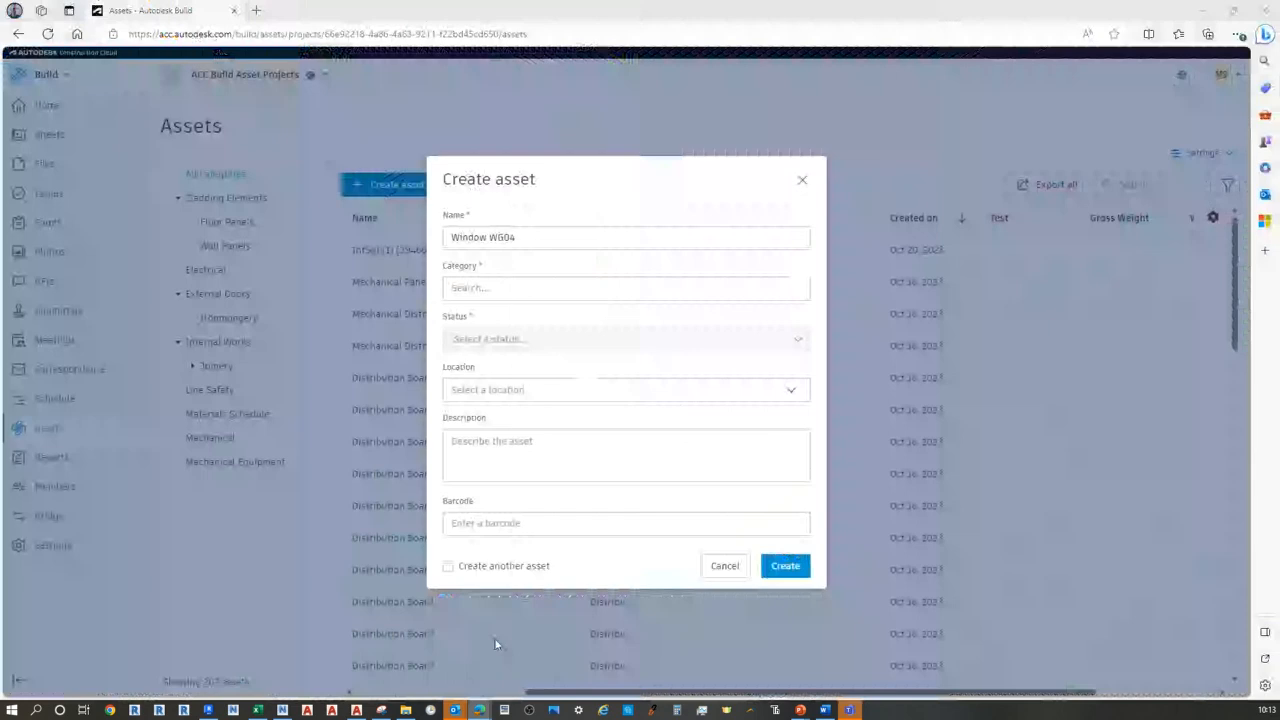
pyautogui.click(727, 567)
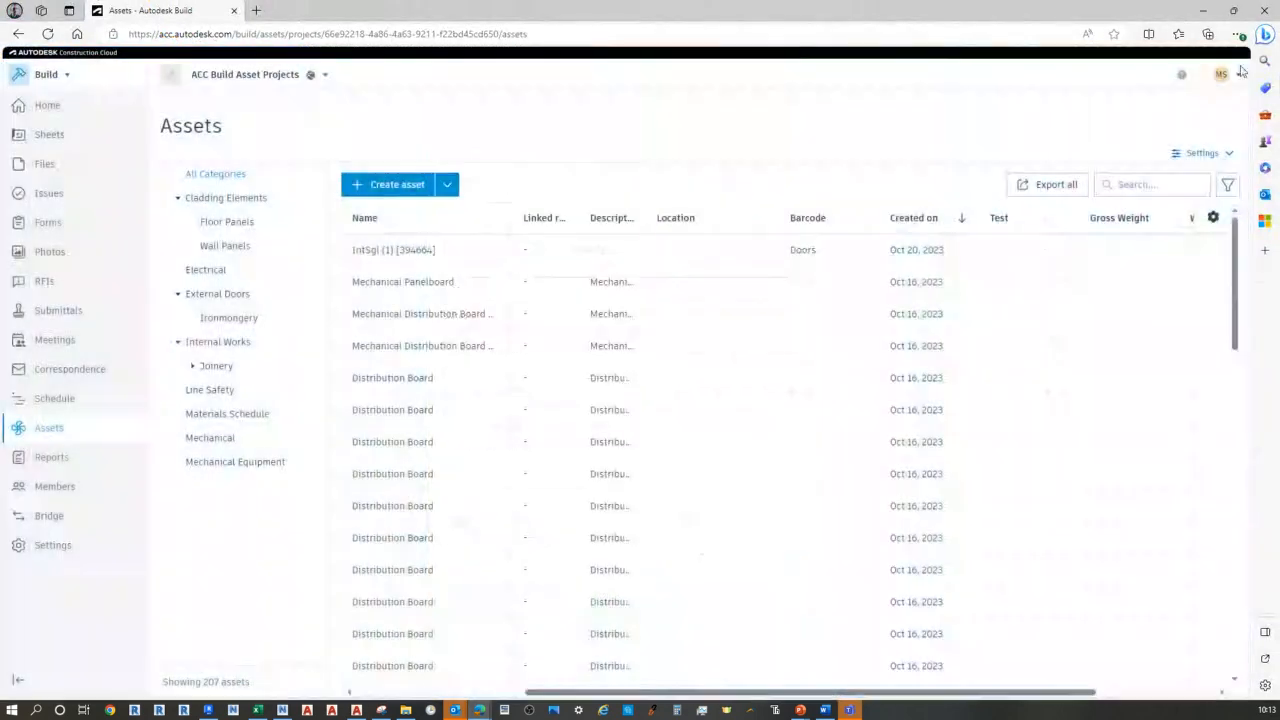
# In the asset category settings, start a new category named External Windows and assign it the Graitec Status set
pyautogui.click(1227, 156)
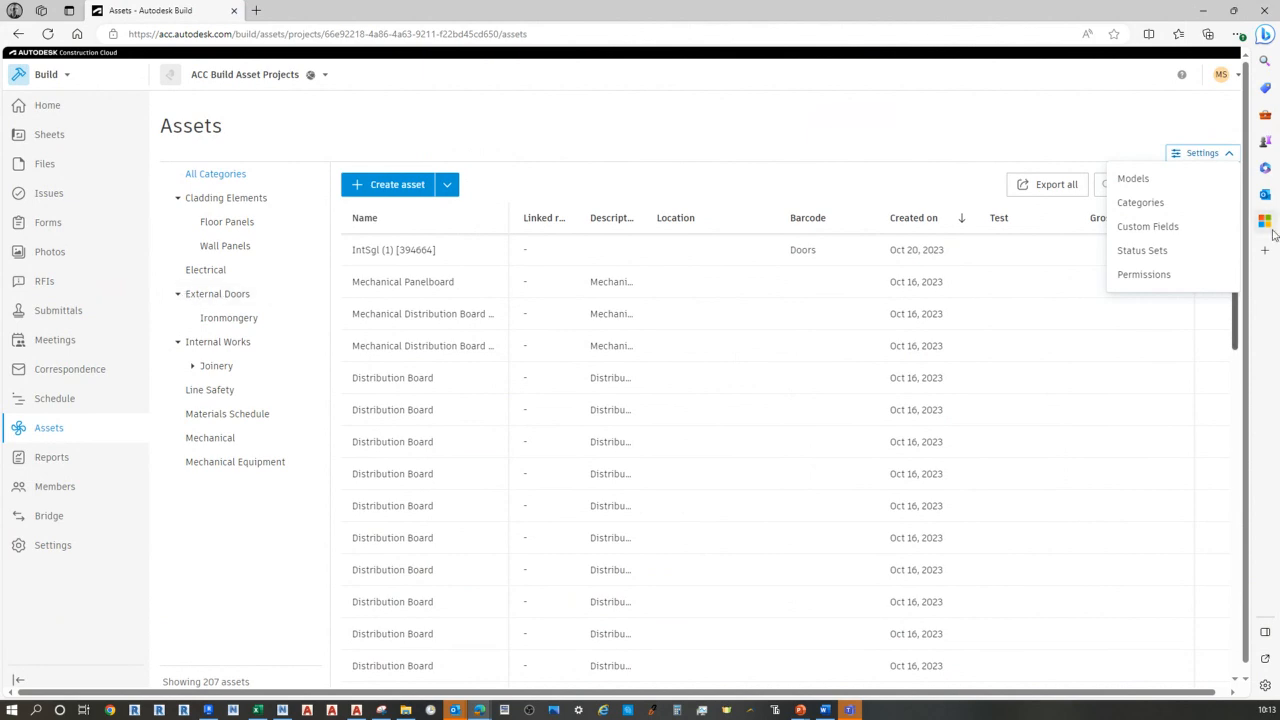
pyautogui.click(1136, 204)
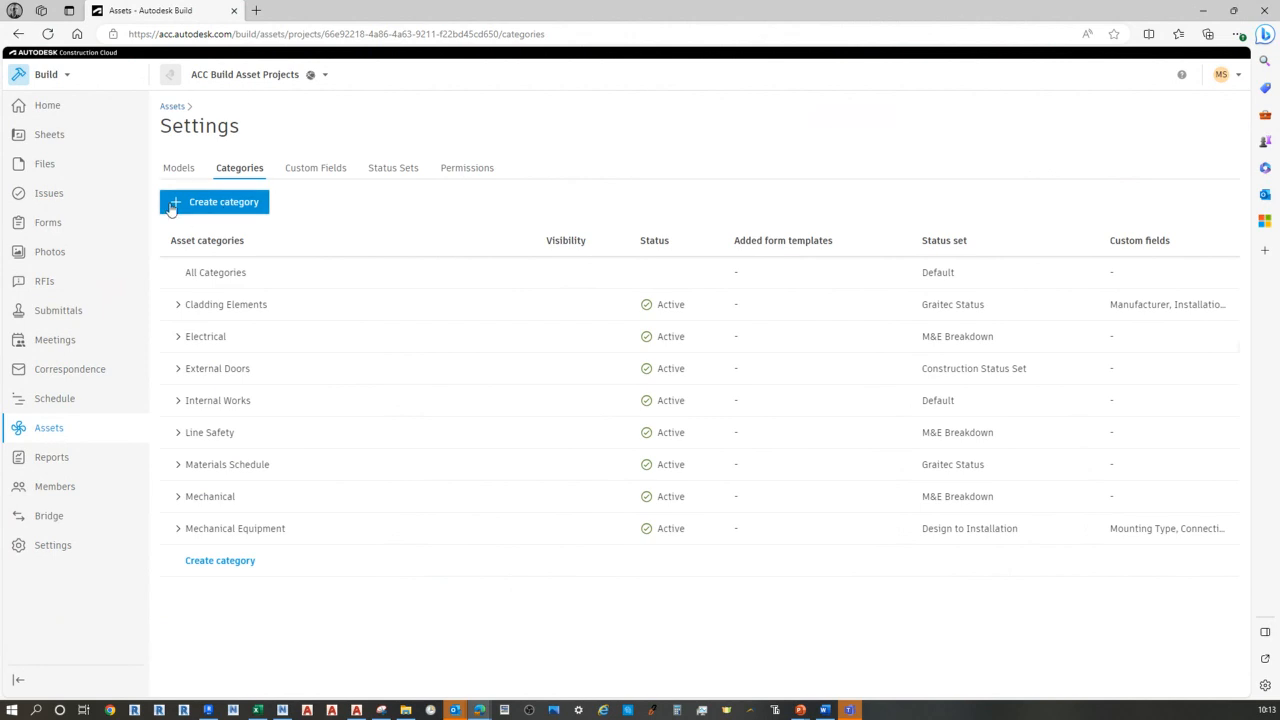
pyautogui.click(228, 204)
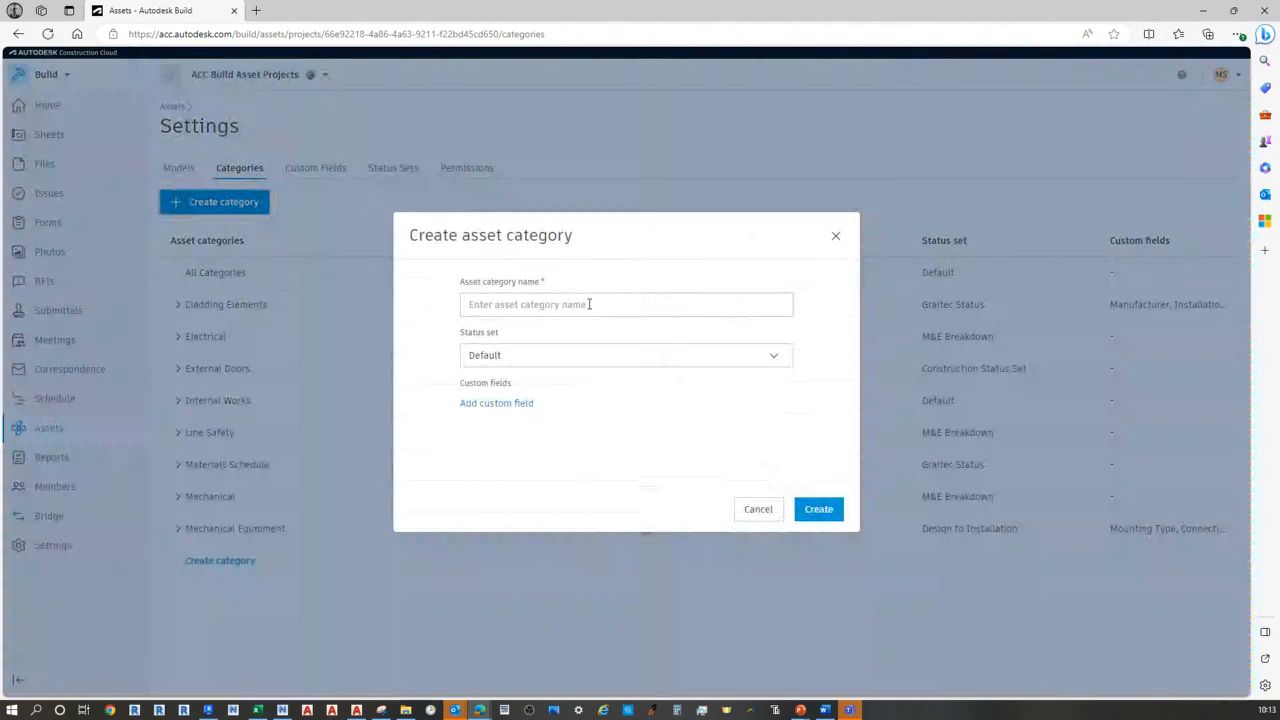
pyautogui.click(586, 303)
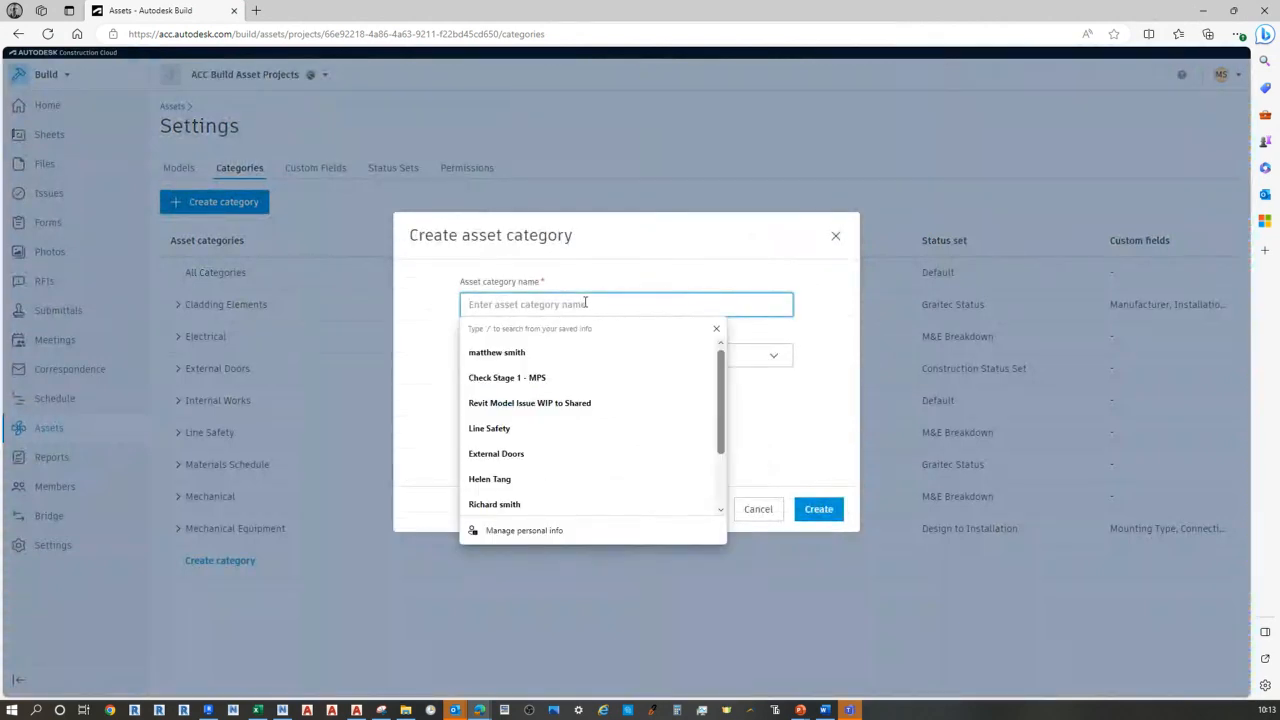
pyautogui.write('External Doors')
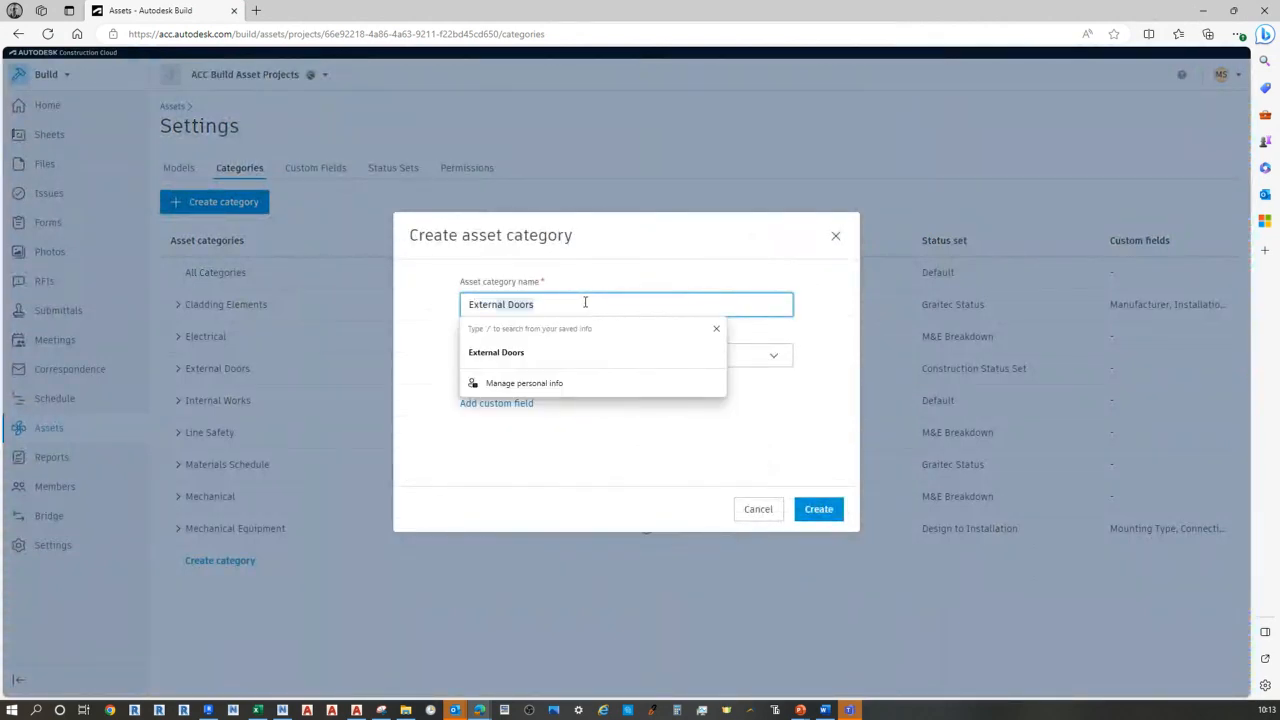
pyautogui.doubleClick(585, 303)
pyautogui.write('Windows')
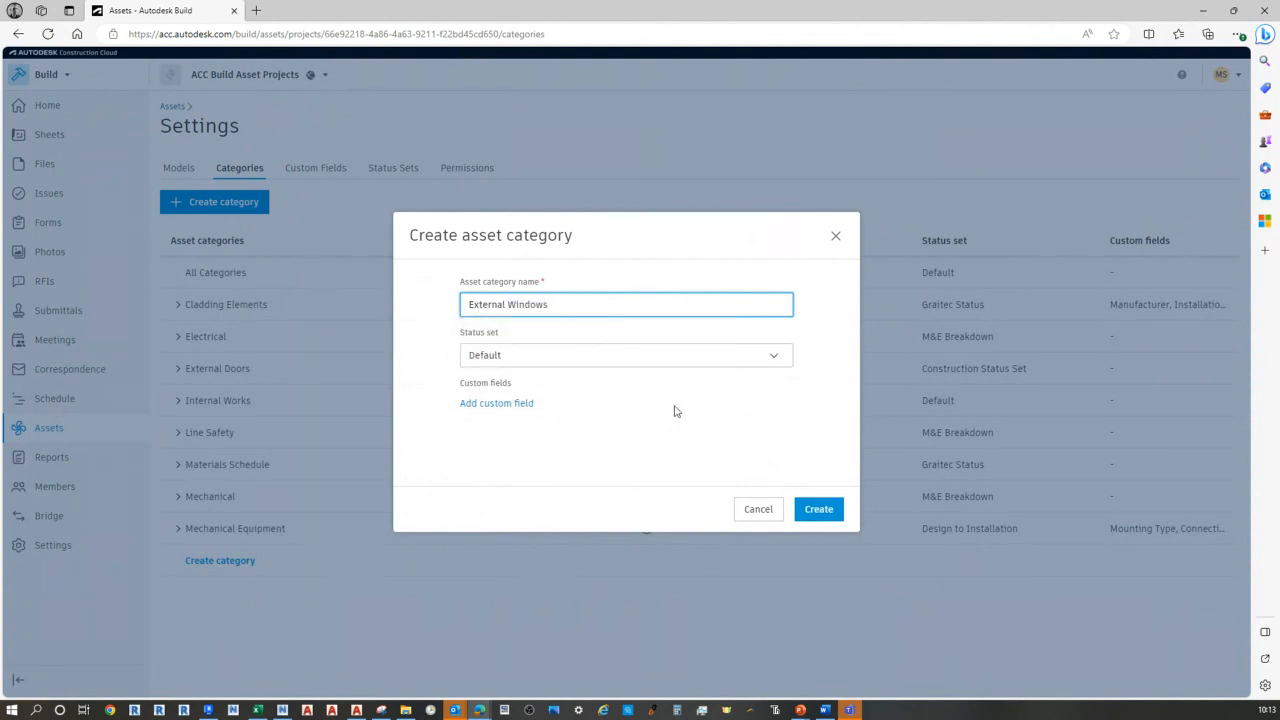
pyautogui.click(625, 358)
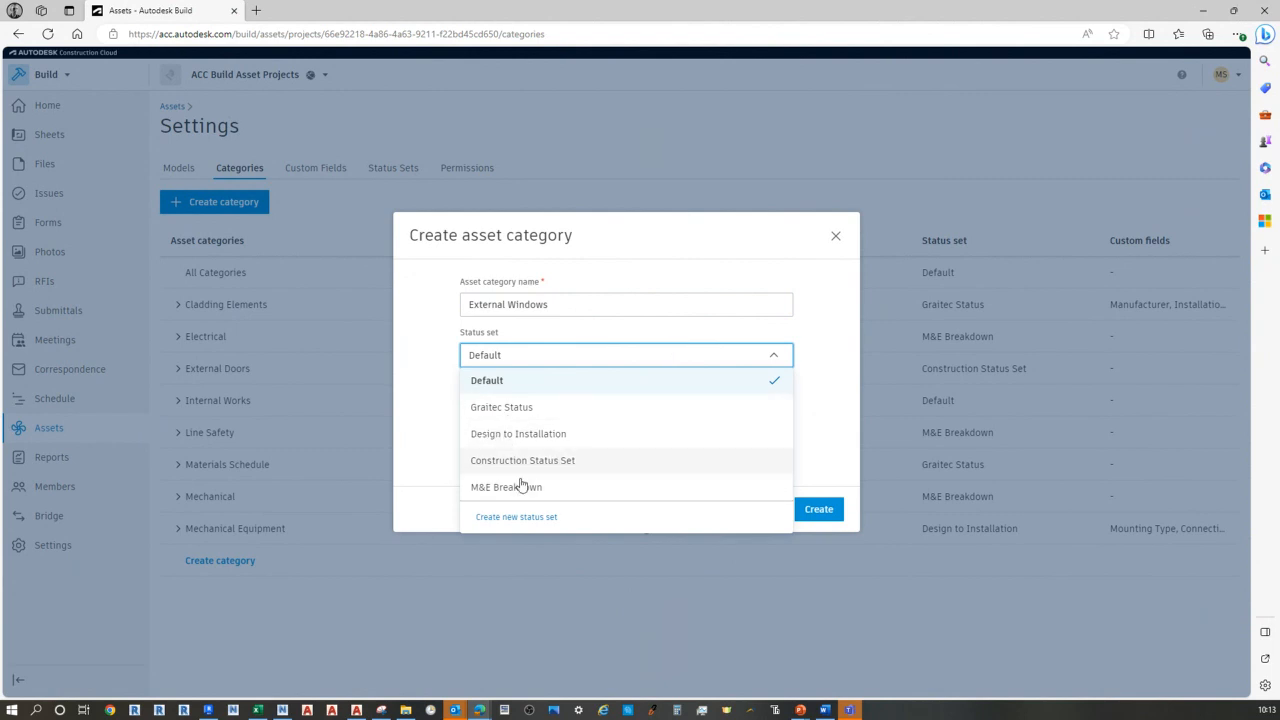
pyautogui.click(494, 408)
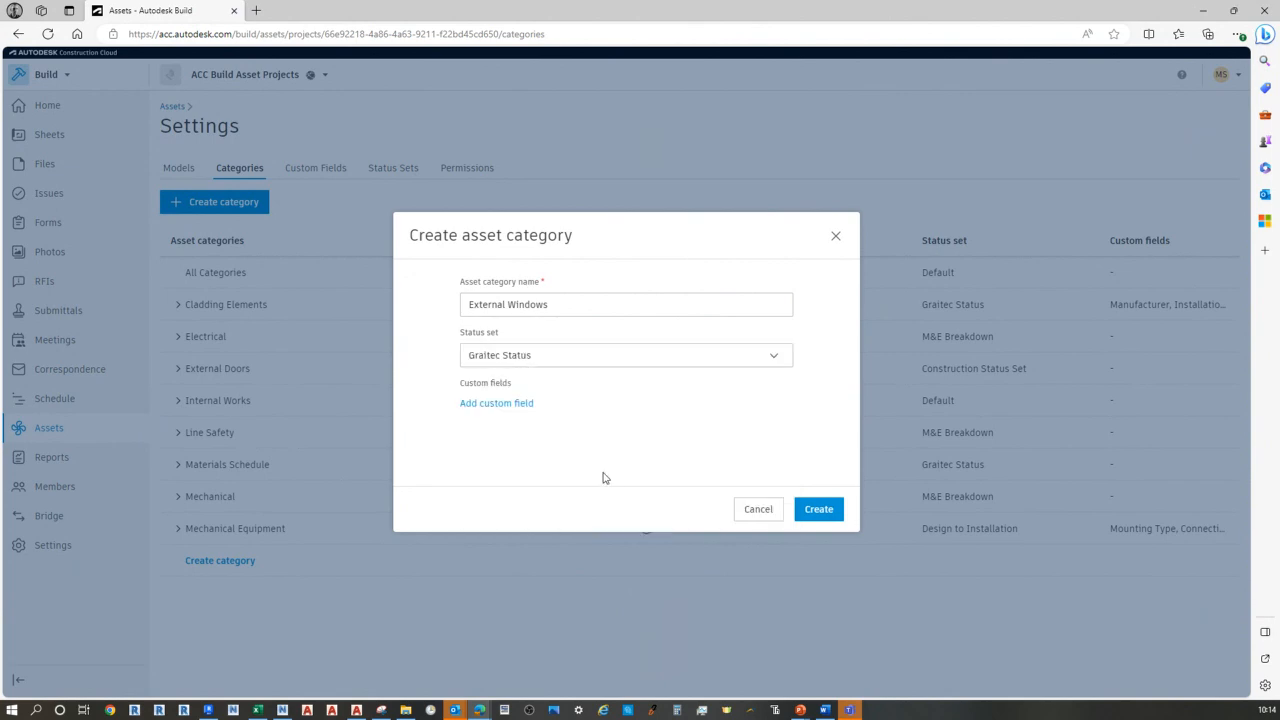
# Add the Mounting Type, Ironmongery Lock / Latch and Installation Date custom fields to the category and create it
pyautogui.click(500, 403)
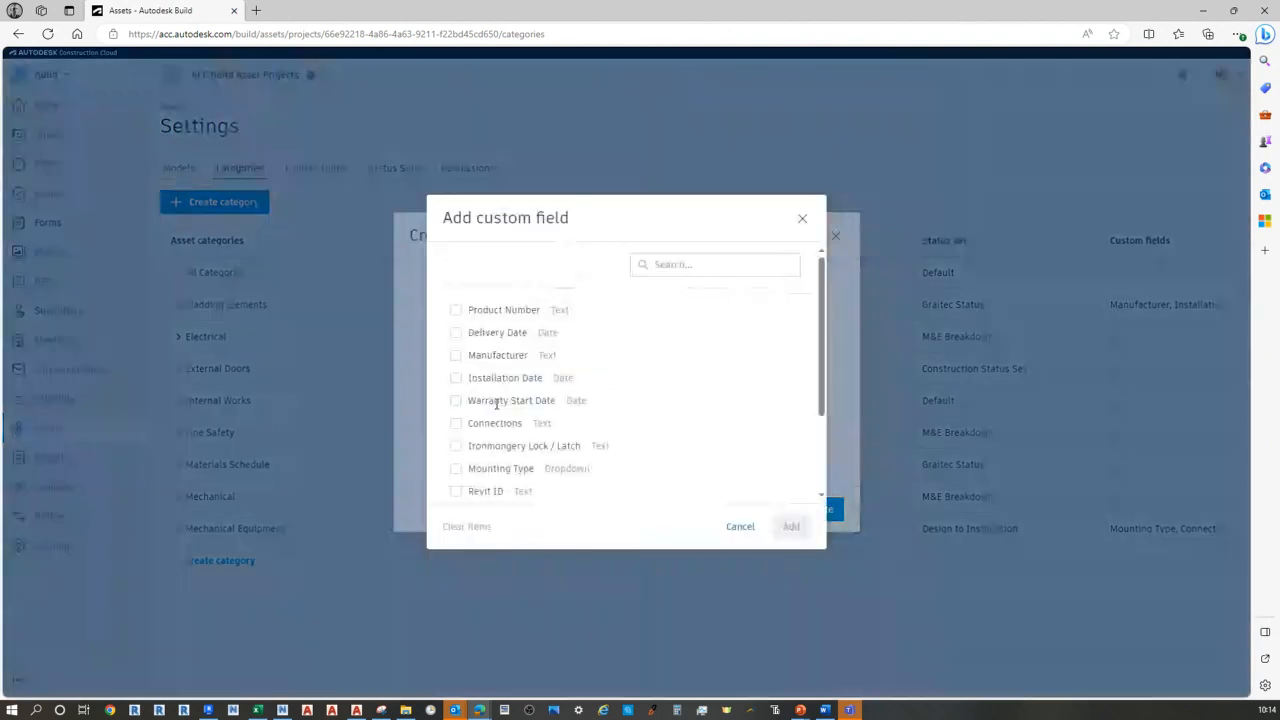
pyautogui.scroll(-1, 470, 372)
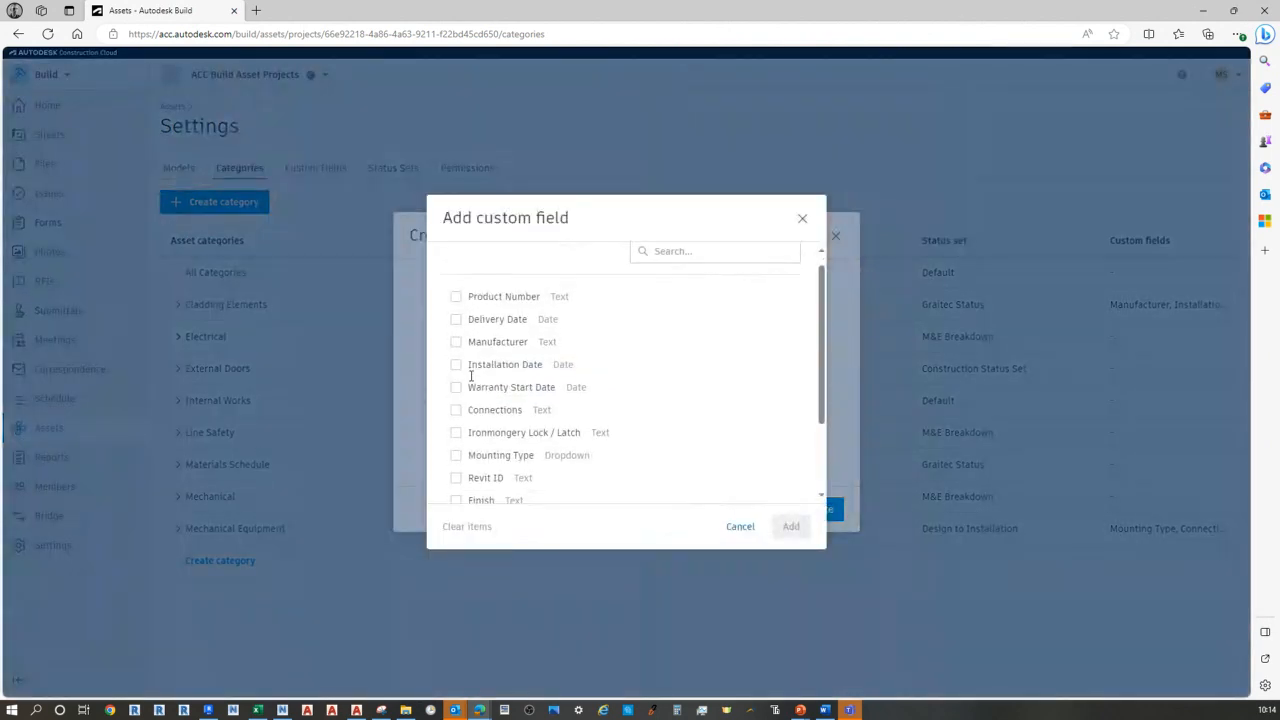
pyautogui.scroll(-1, 471, 387)
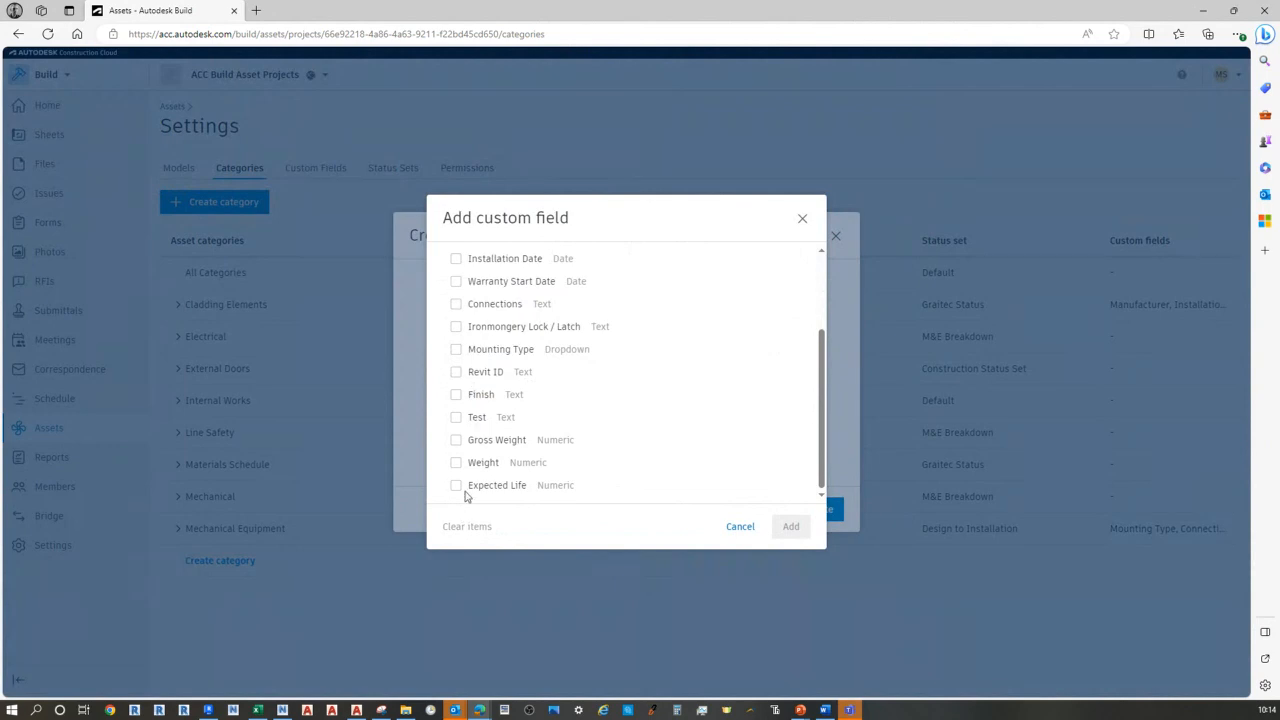
pyautogui.scroll(1, 470, 437)
pyautogui.scroll(3, 470, 437)
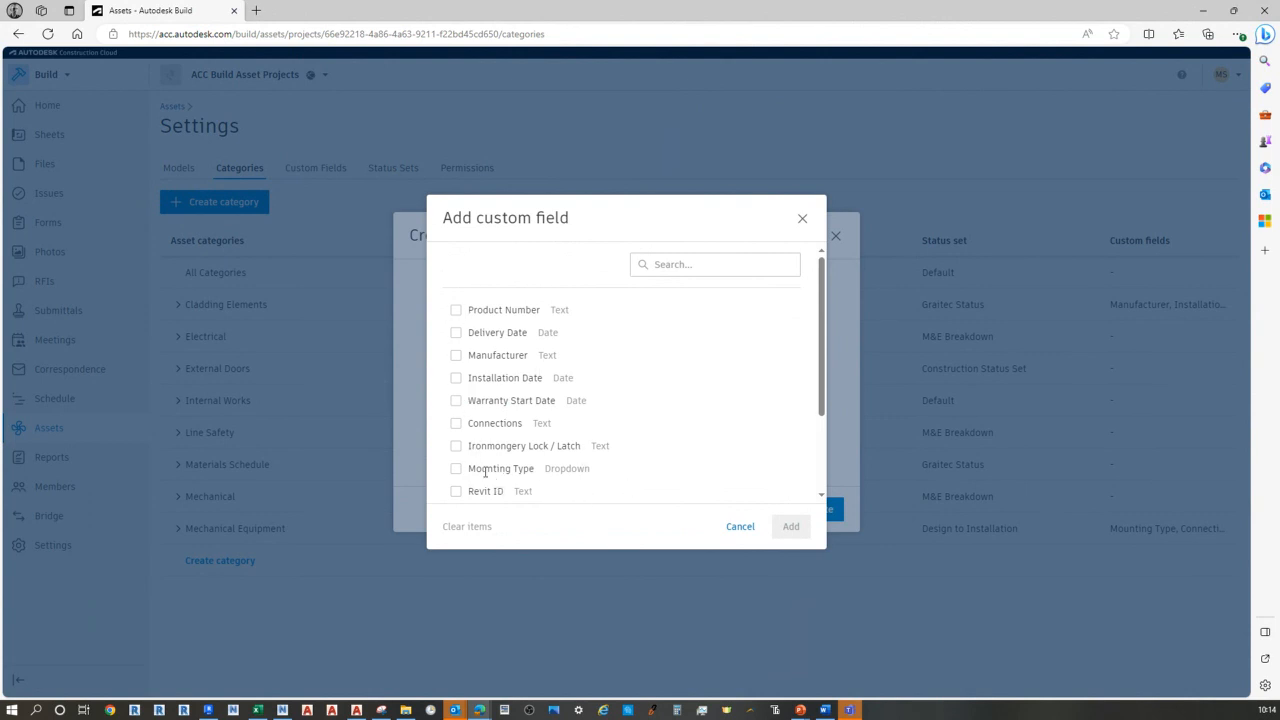
pyautogui.click(456, 468)
pyautogui.click(456, 446)
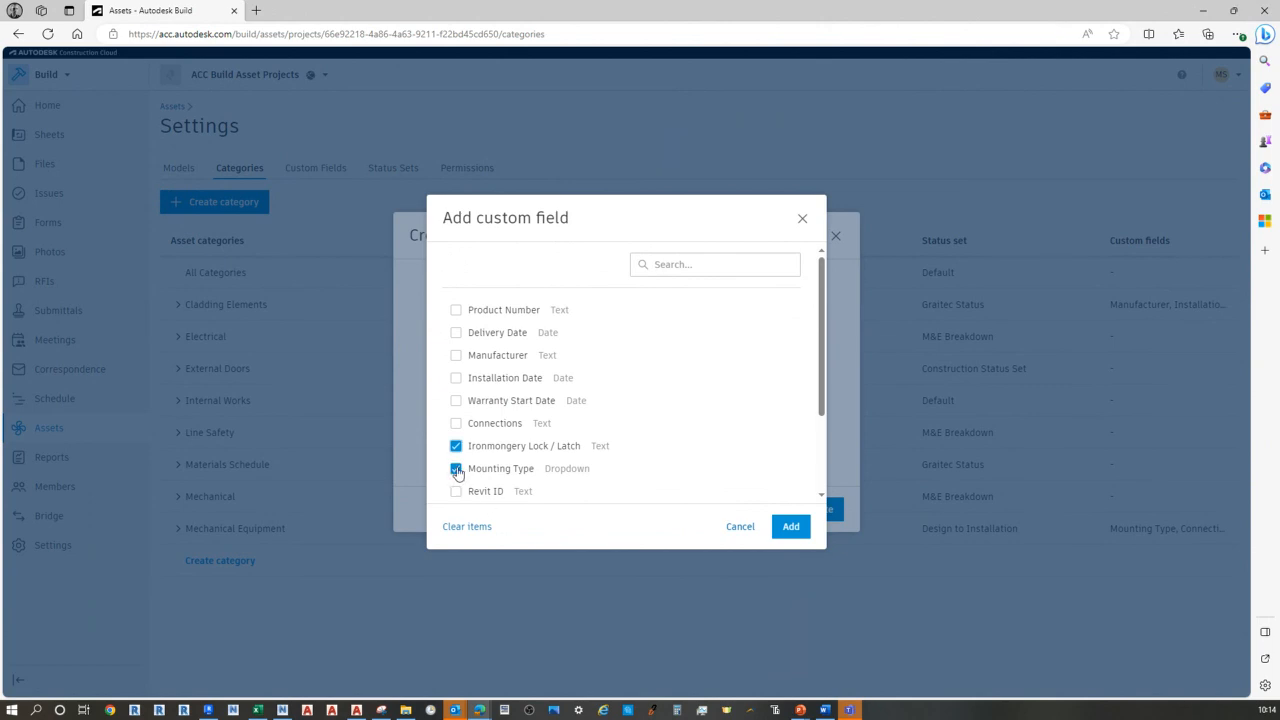
pyautogui.click(456, 378)
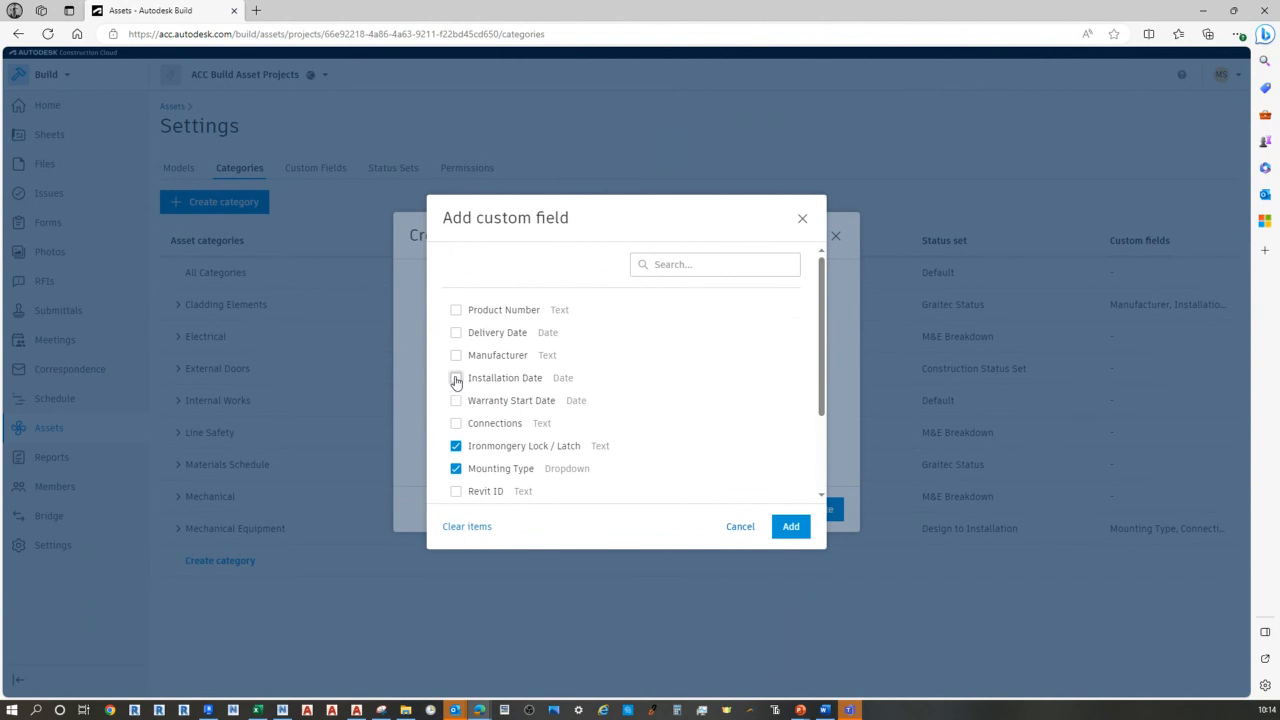
pyautogui.click(791, 538)
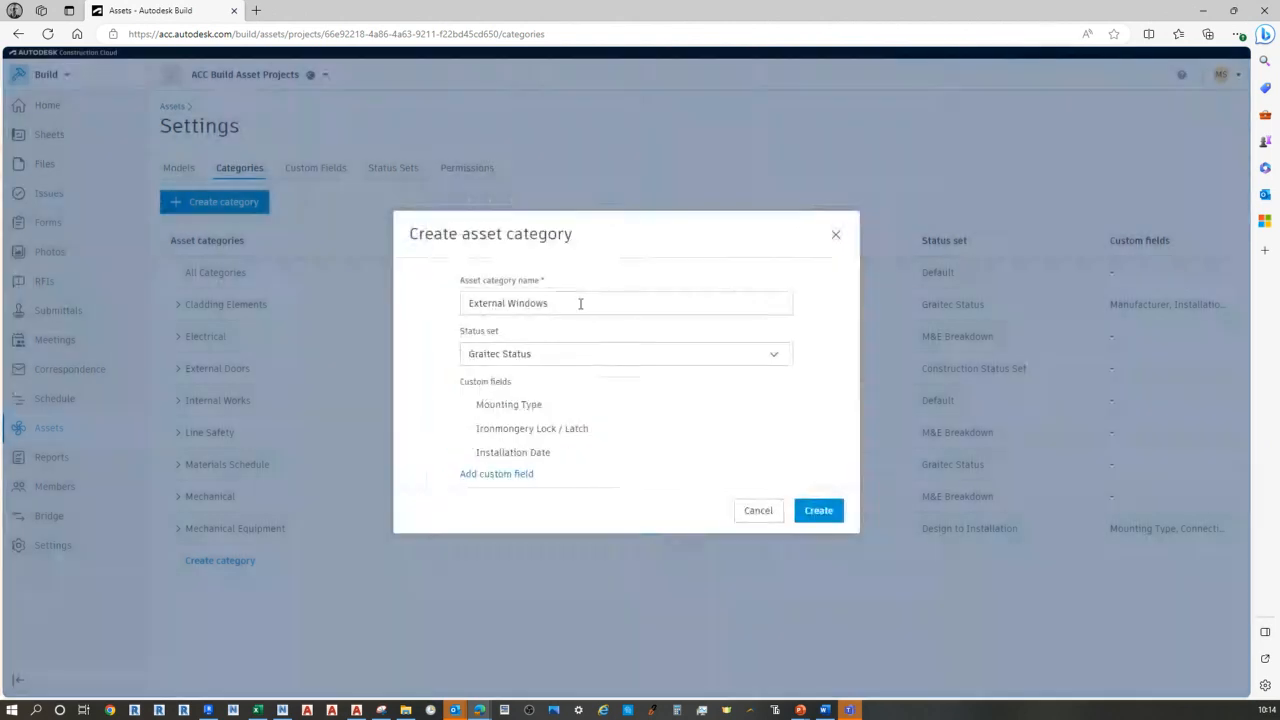
pyautogui.click(821, 511)
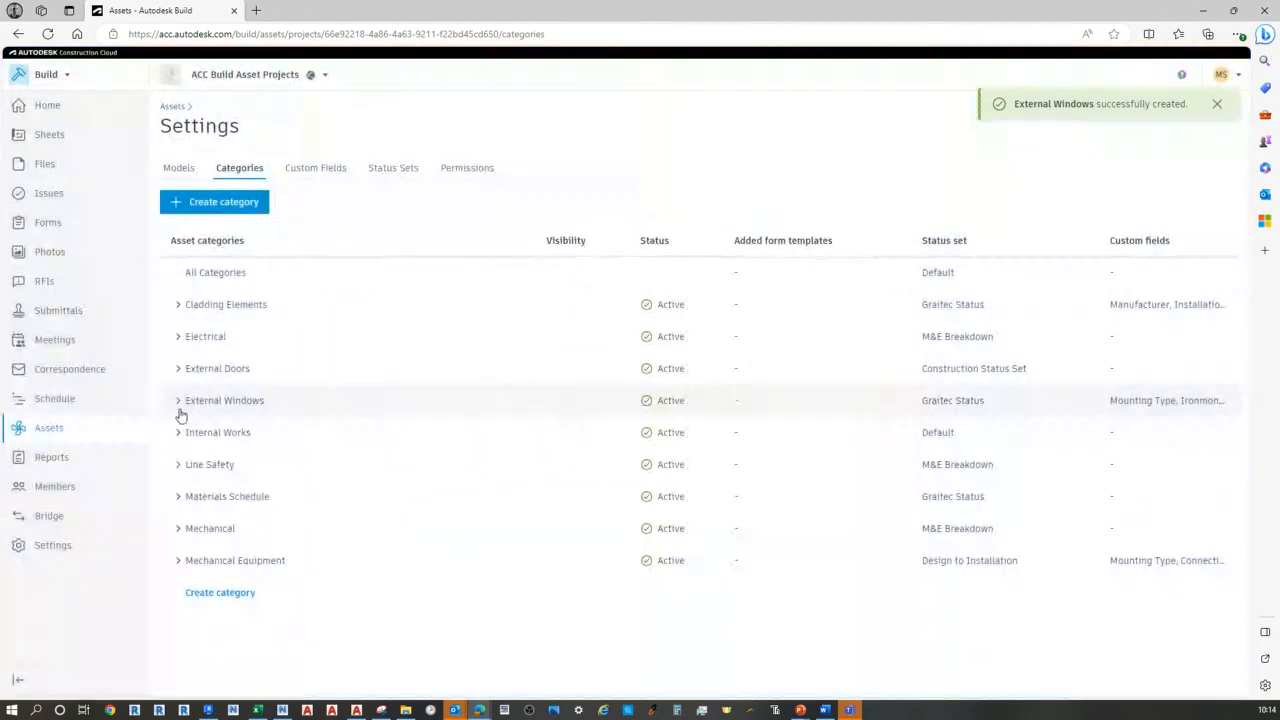
# Expand the External Windows category to check its subcategory option and return to the project's asset list
pyautogui.click(178, 402)
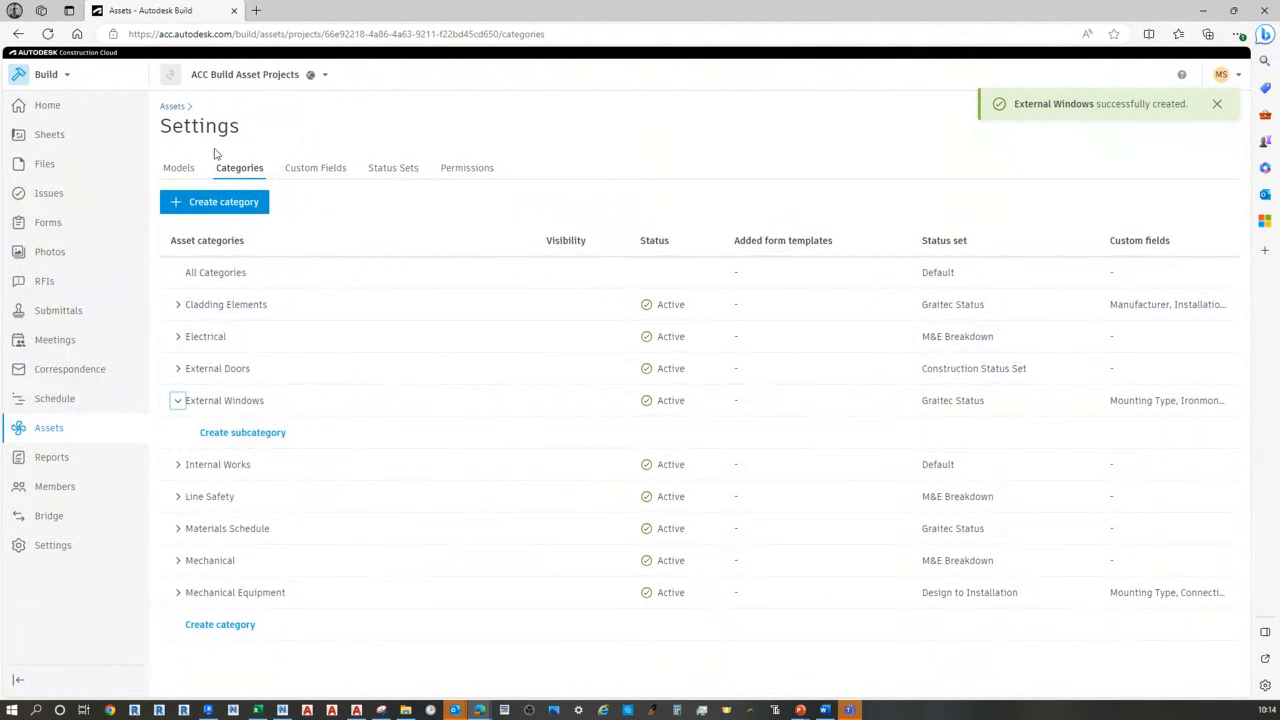
pyautogui.click(173, 108)
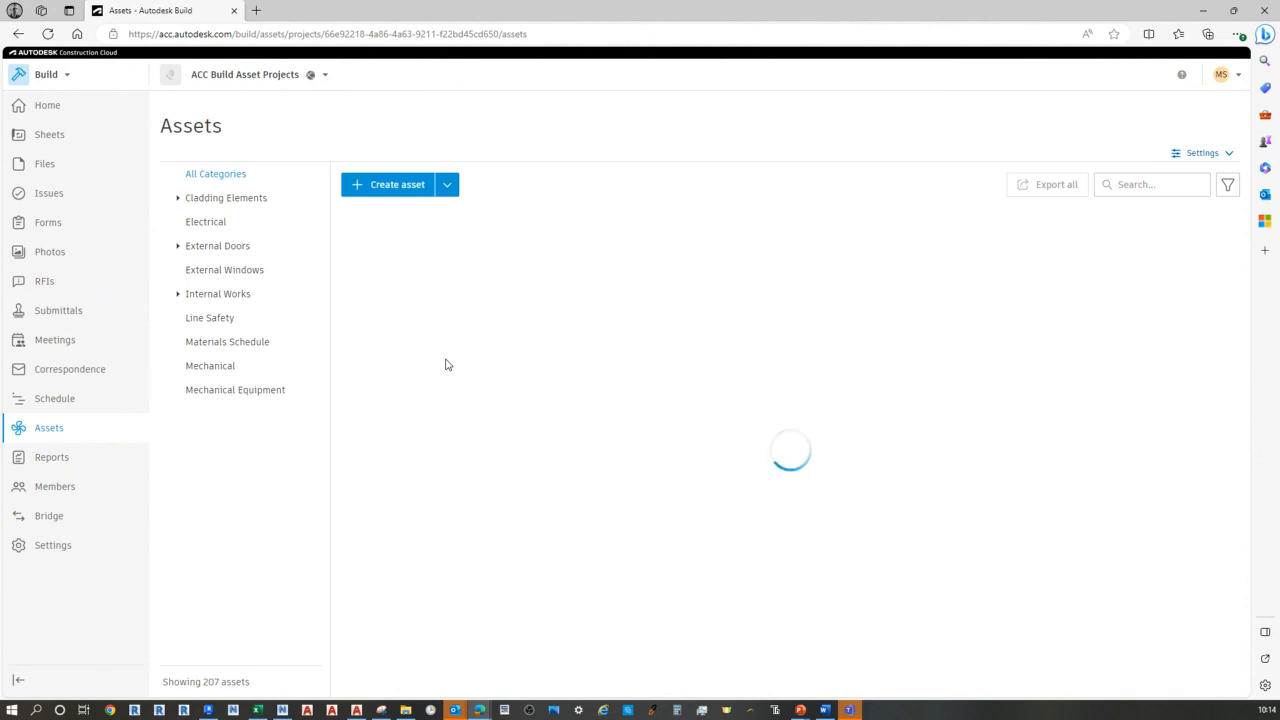
# Switch to Revit and examine the type properties of the selected window, including its materials, dimensions and identity data
pyautogui.click(208, 710)
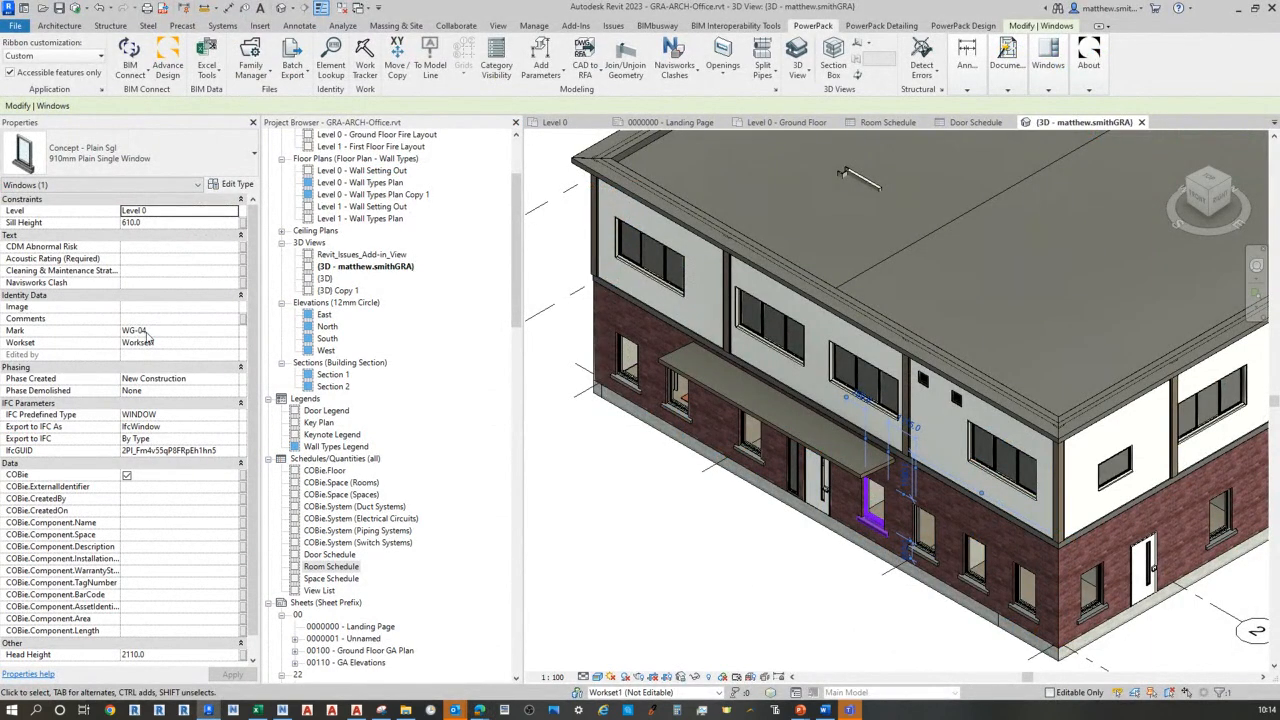
pyautogui.click(237, 185)
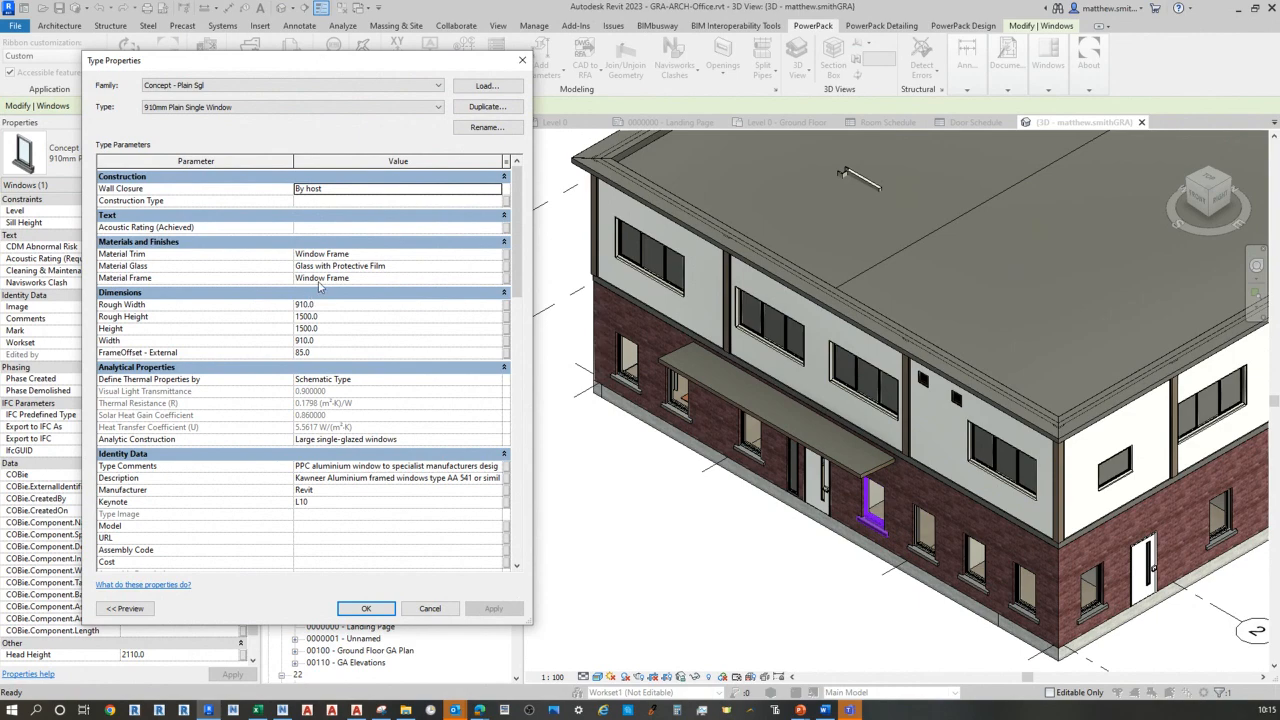
pyautogui.scroll(-1, 330, 482)
# Switch back to the Assets page in Autodesk Build and start a new asset named External Window WG04
pyautogui.click(479, 710)
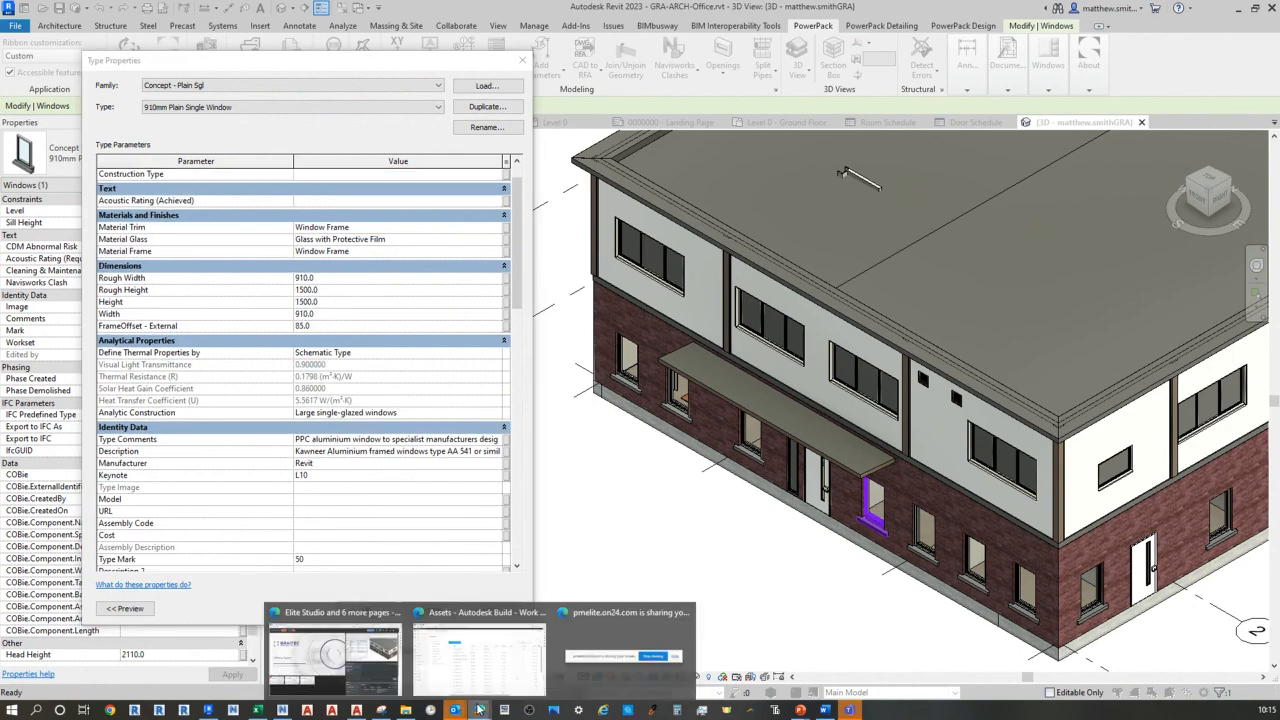
pyautogui.click(490, 641)
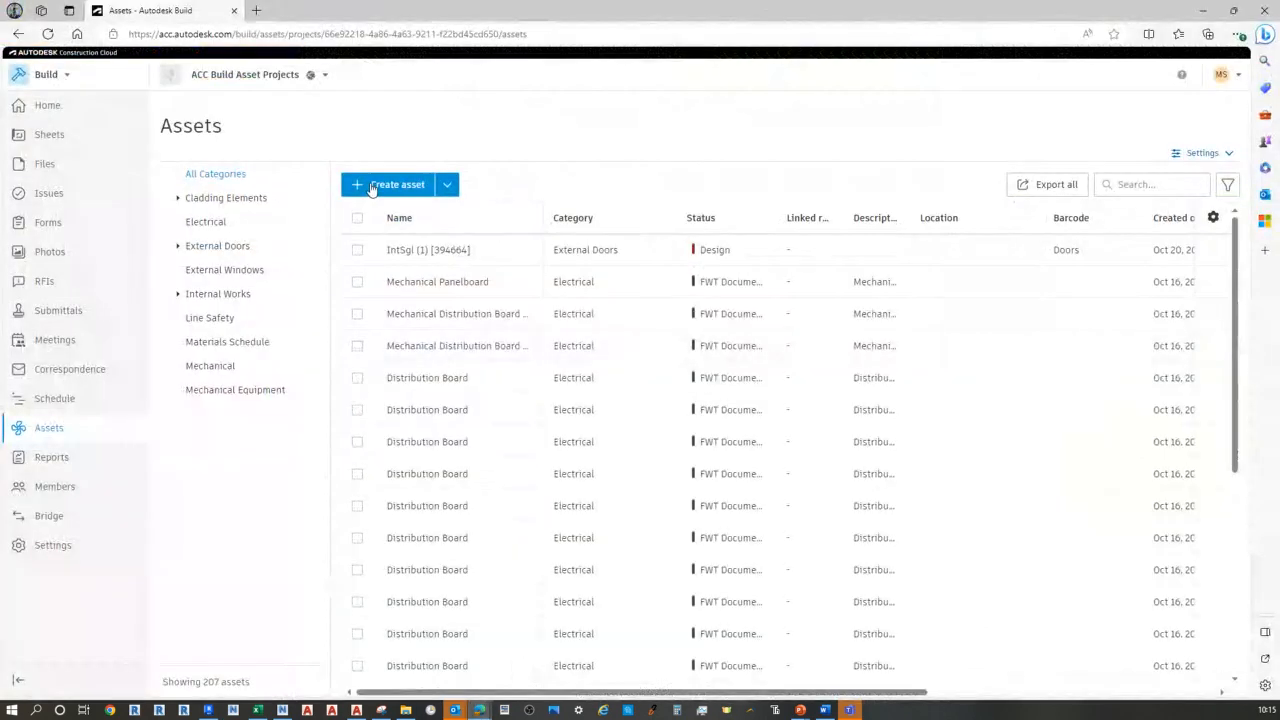
pyautogui.click(373, 185)
pyautogui.click(538, 236)
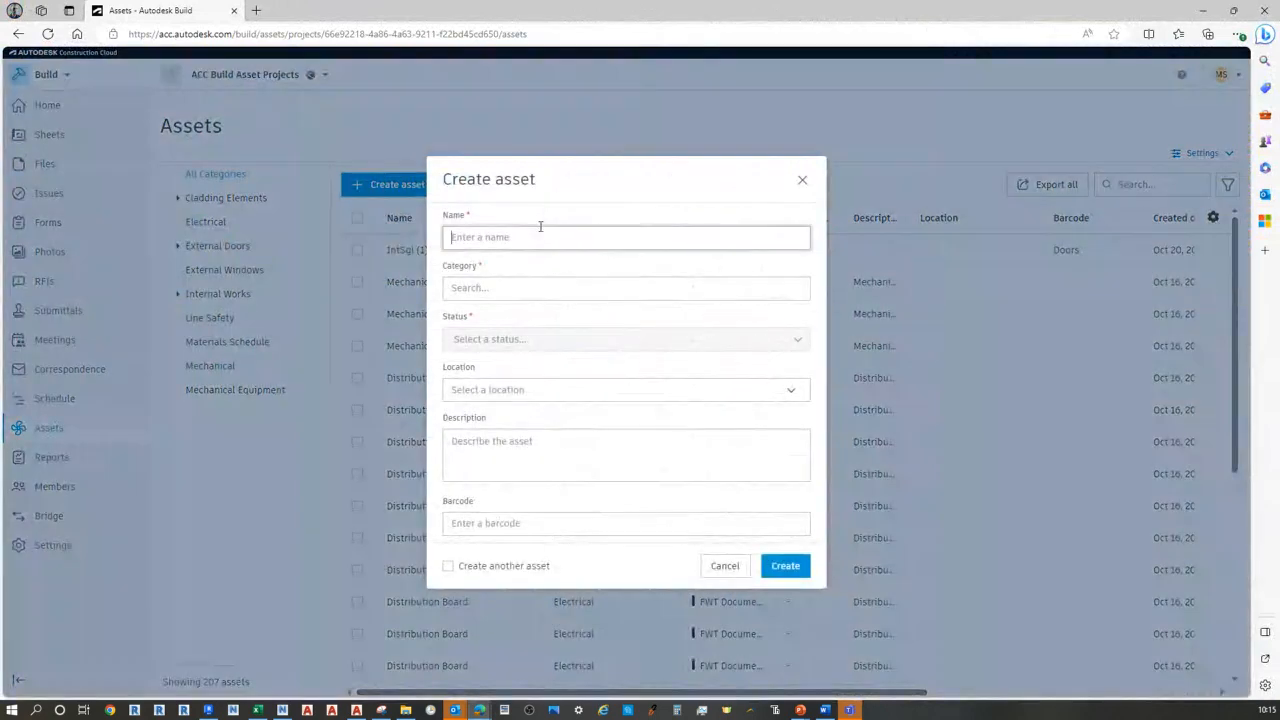
pyautogui.write('External Window WG04')
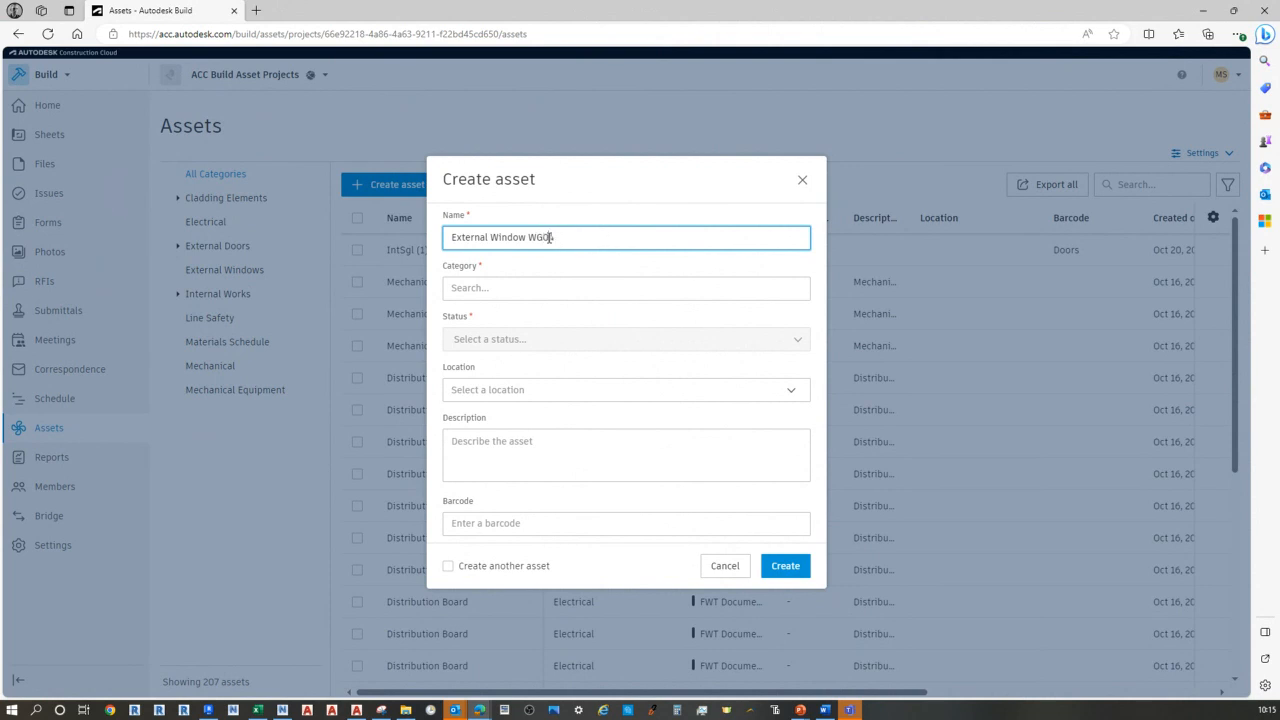
# Assign the new asset to the External Windows category and set its location to Tech Hall 1
pyautogui.click(528, 289)
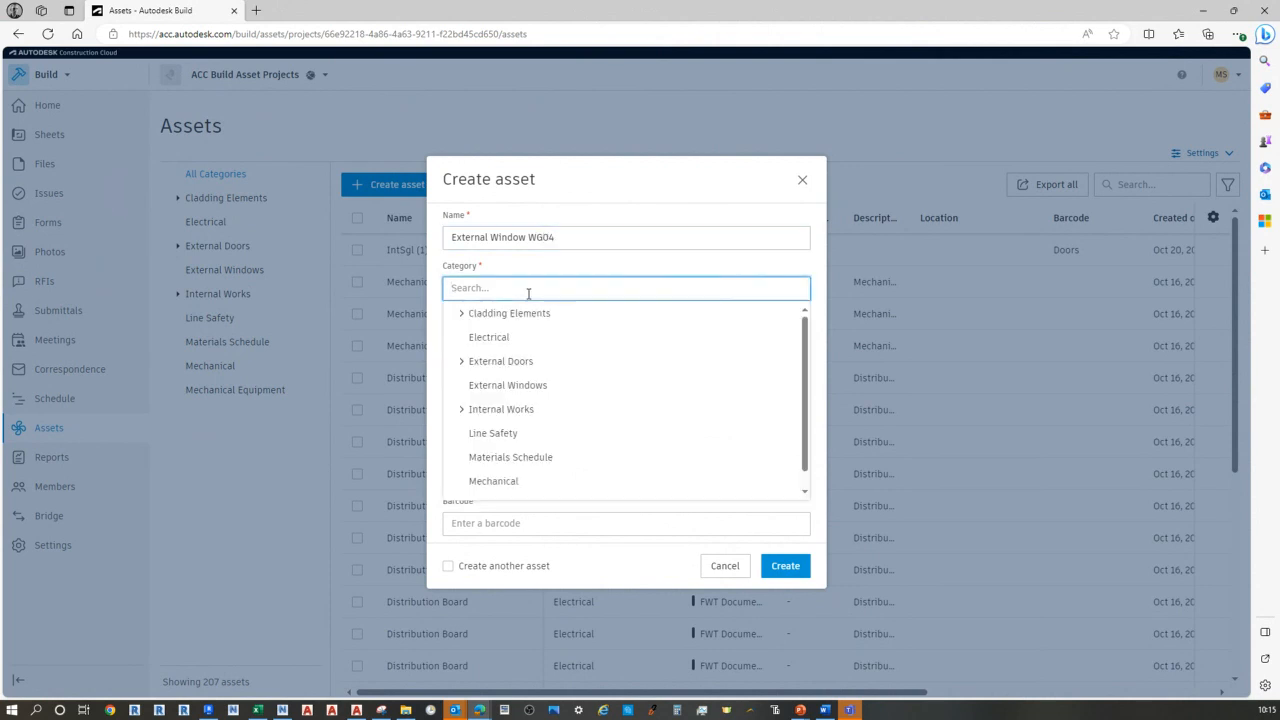
pyautogui.click(492, 387)
pyautogui.click(543, 345)
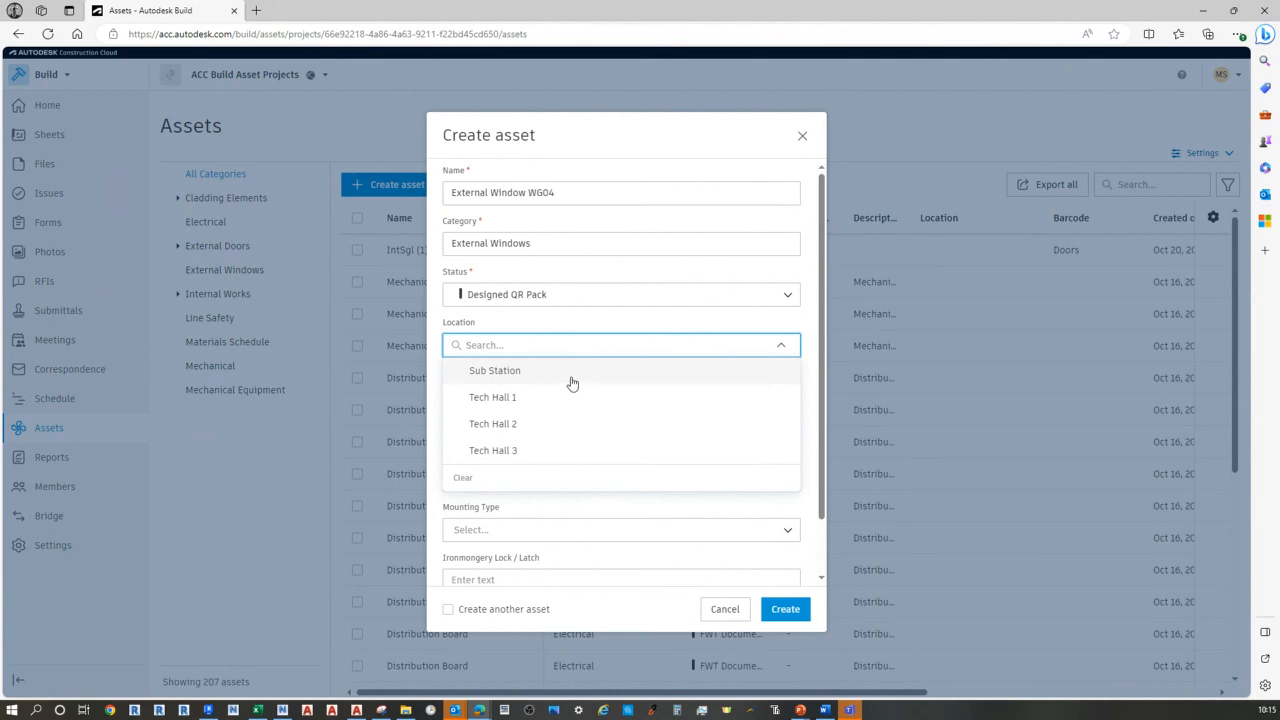
pyautogui.click(495, 397)
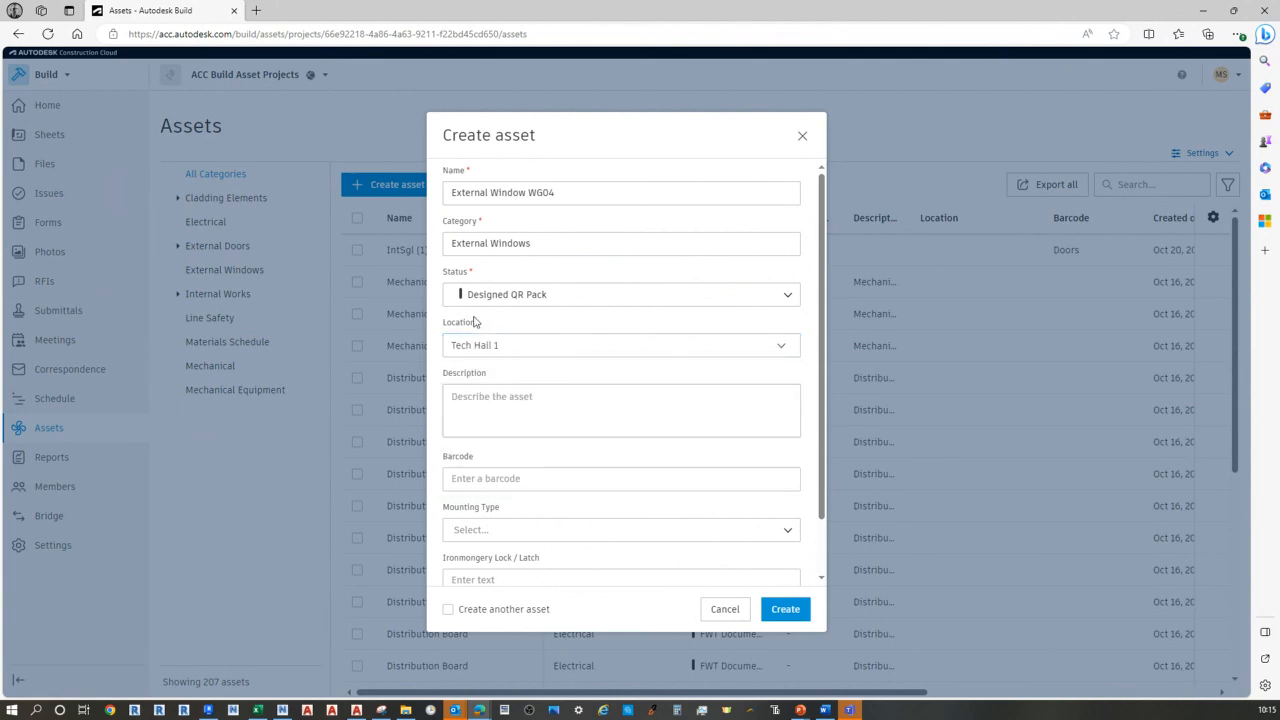
# Copy the window type's Description text from Revit and paste it into the new asset's description in Autodesk Build
pyautogui.click(533, 409)
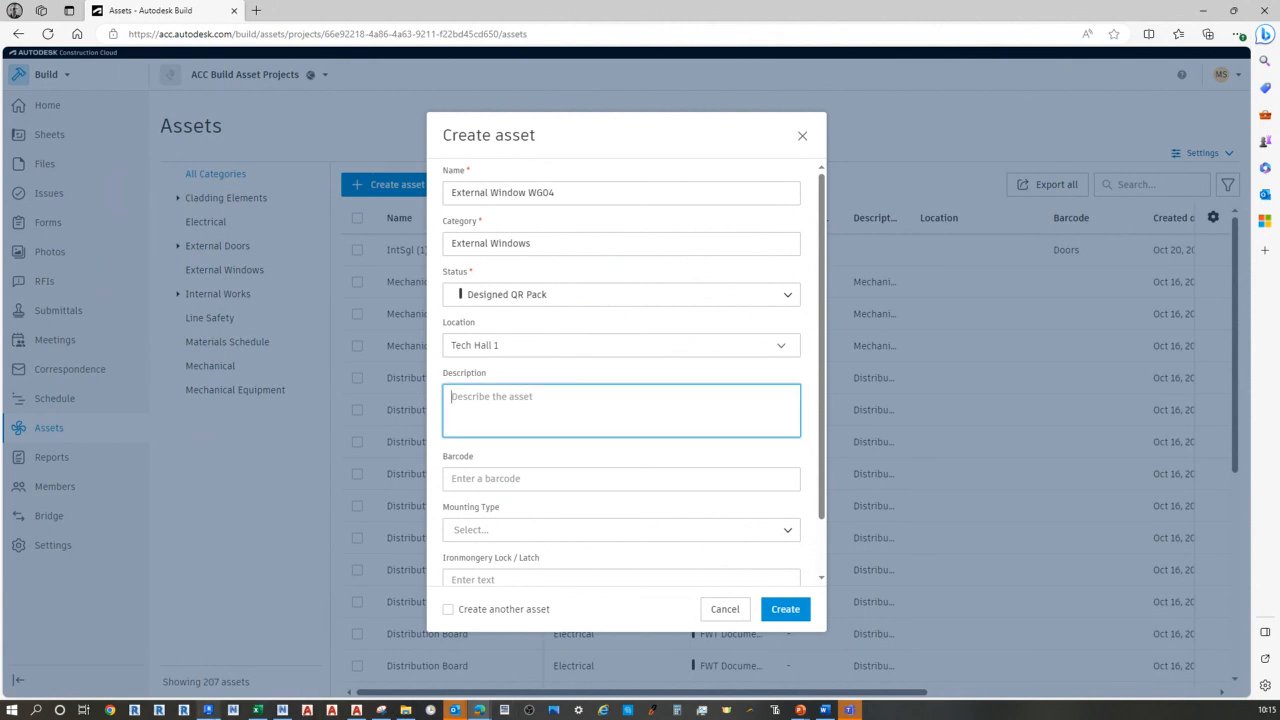
pyautogui.click(208, 710)
pyautogui.click(296, 451)
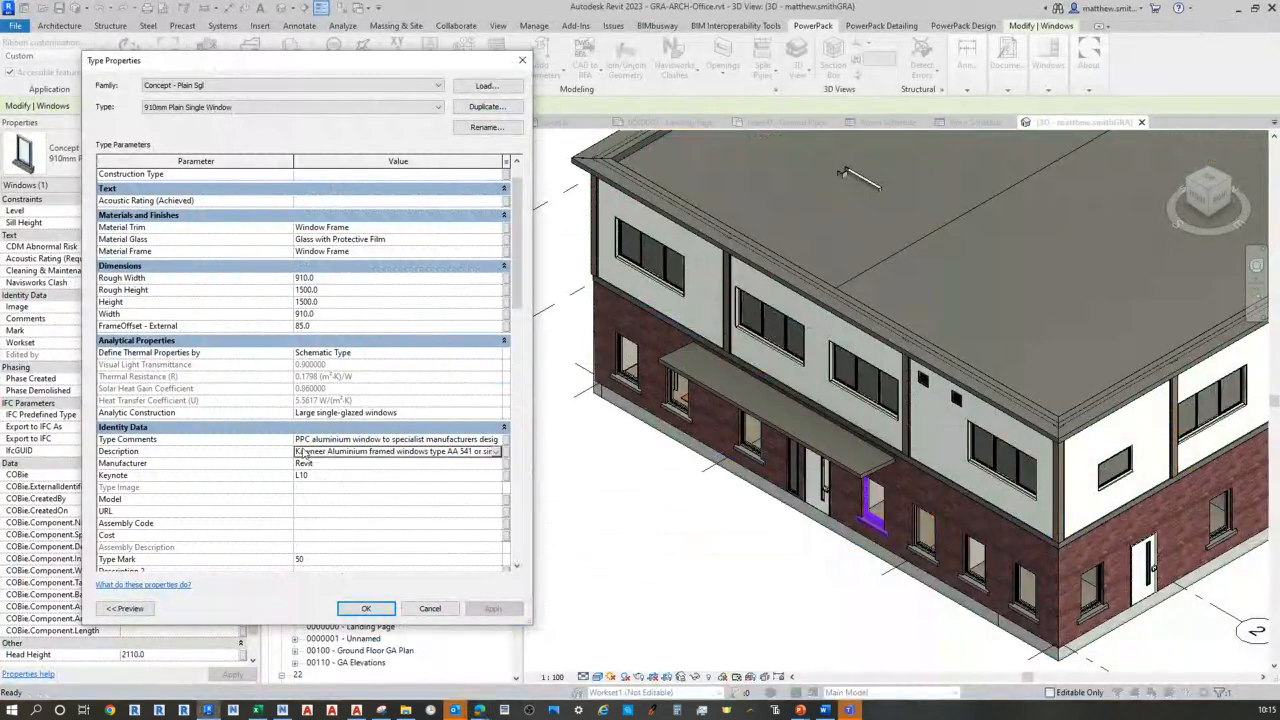
pyautogui.click(296, 451)
pyautogui.moveTo(308, 453); pyautogui.dragTo(592, 448)
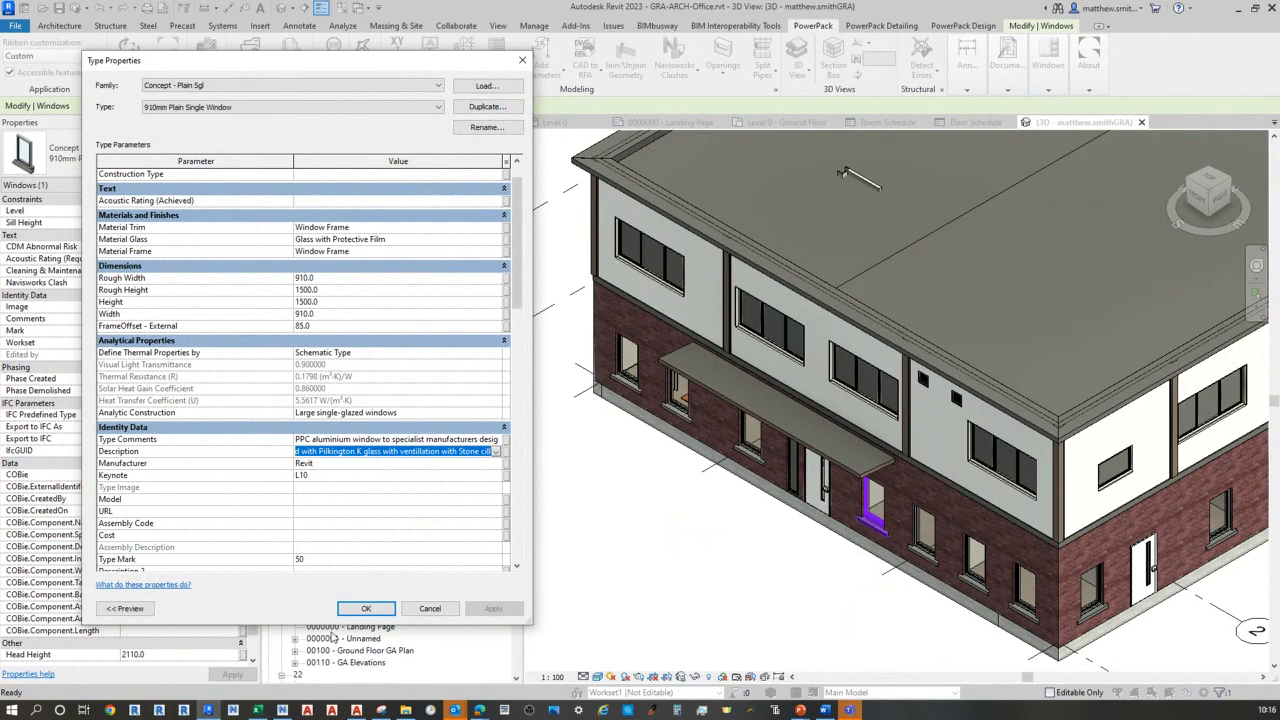
pyautogui.click(480, 710)
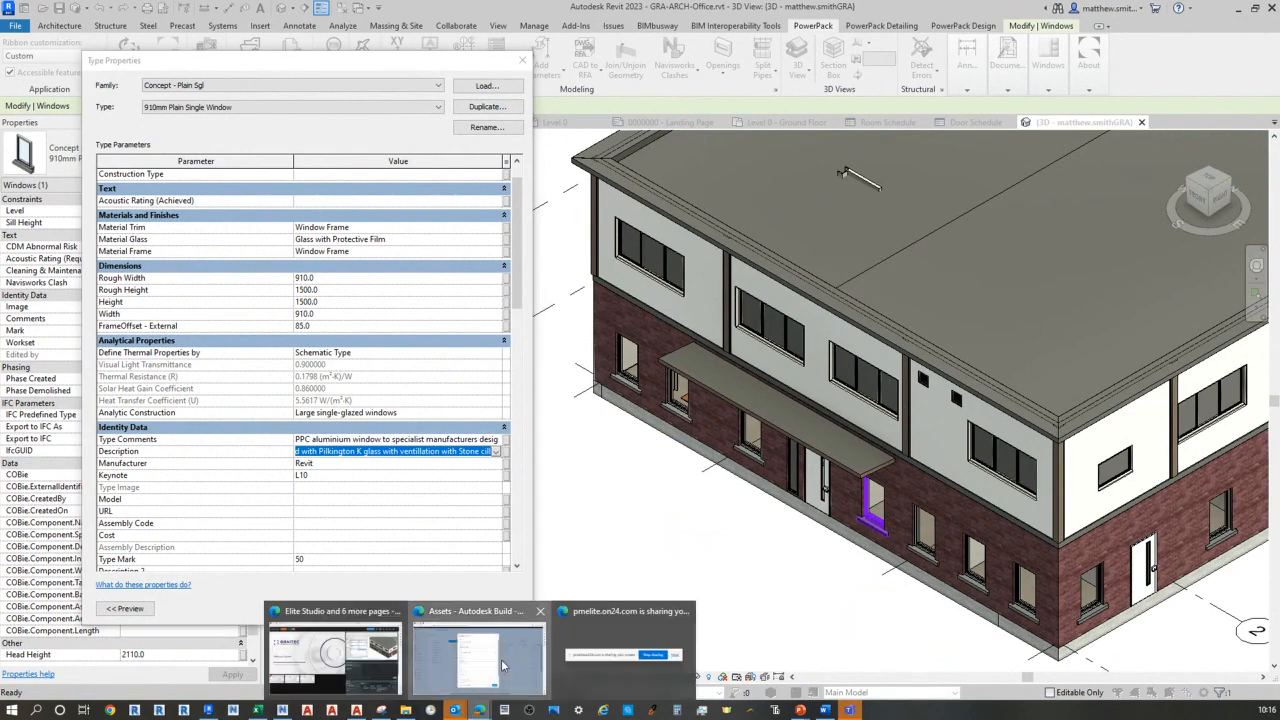
pyautogui.click(503, 665)
pyautogui.click(549, 394)
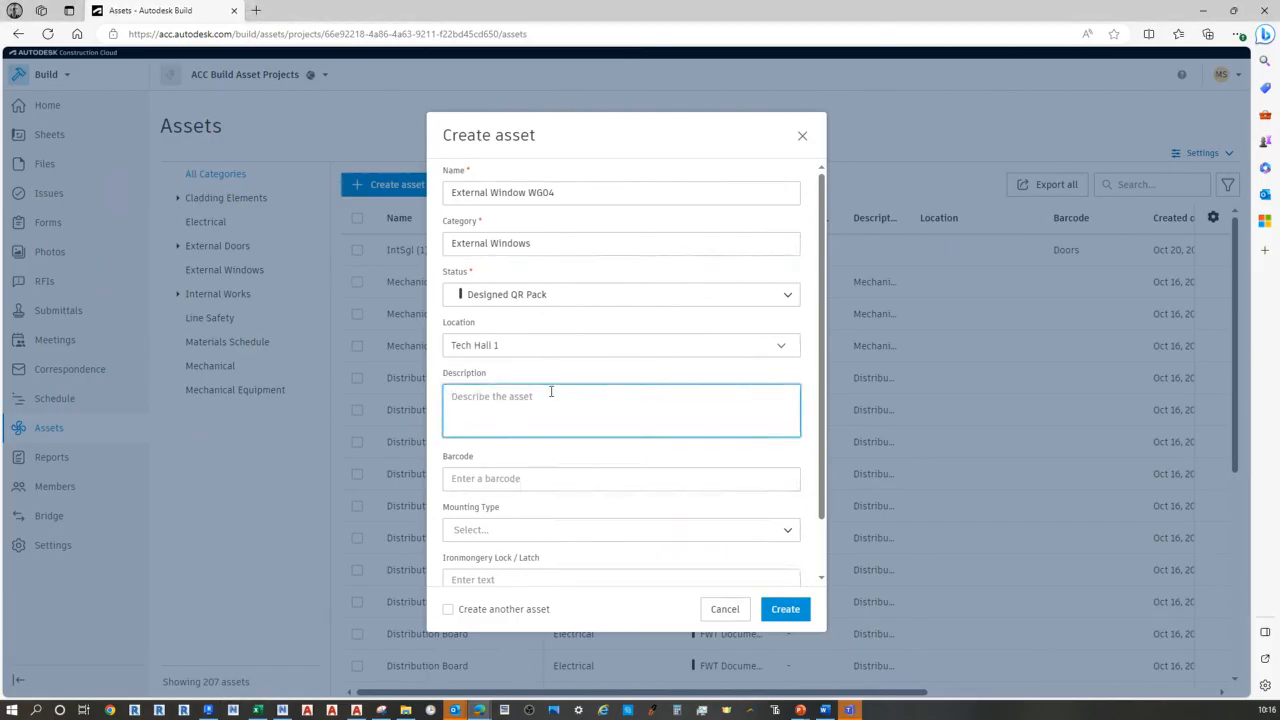
pyautogui.hotkey('ctrl', 'v')
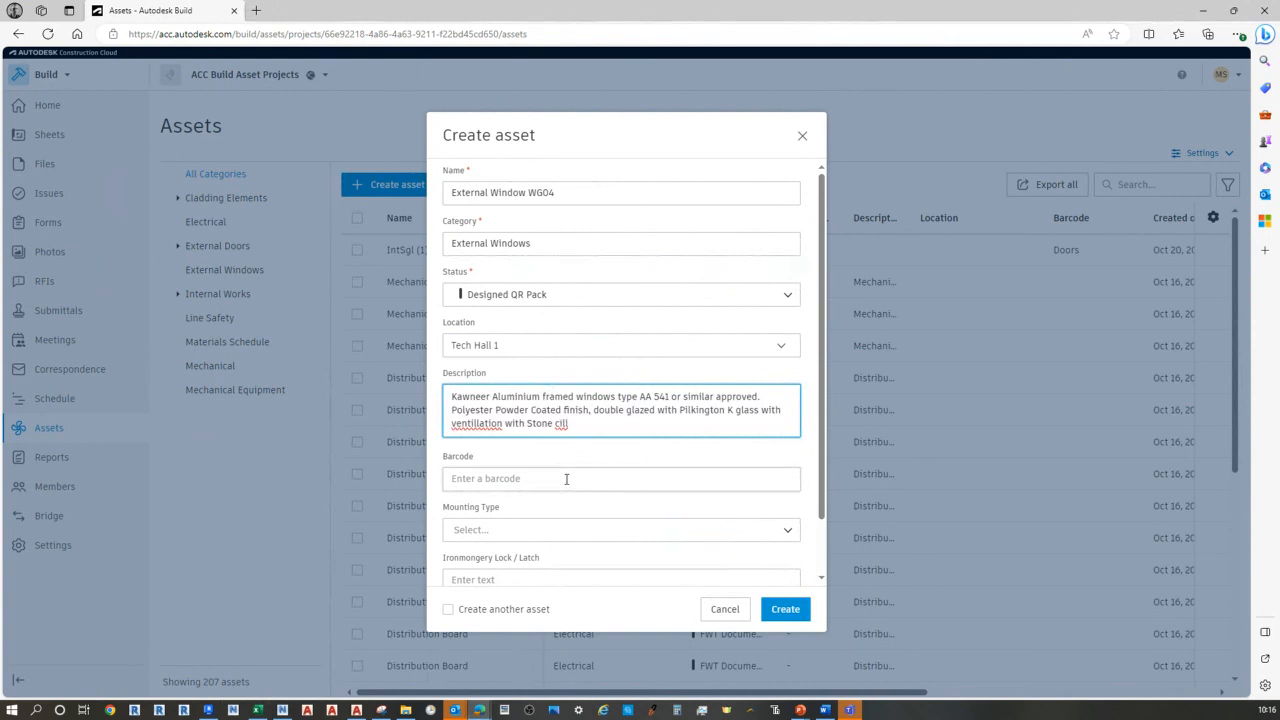
# Enter WG04 as the asset's barcode and check the available Mounting Type options without choosing one
pyautogui.click(566, 479)
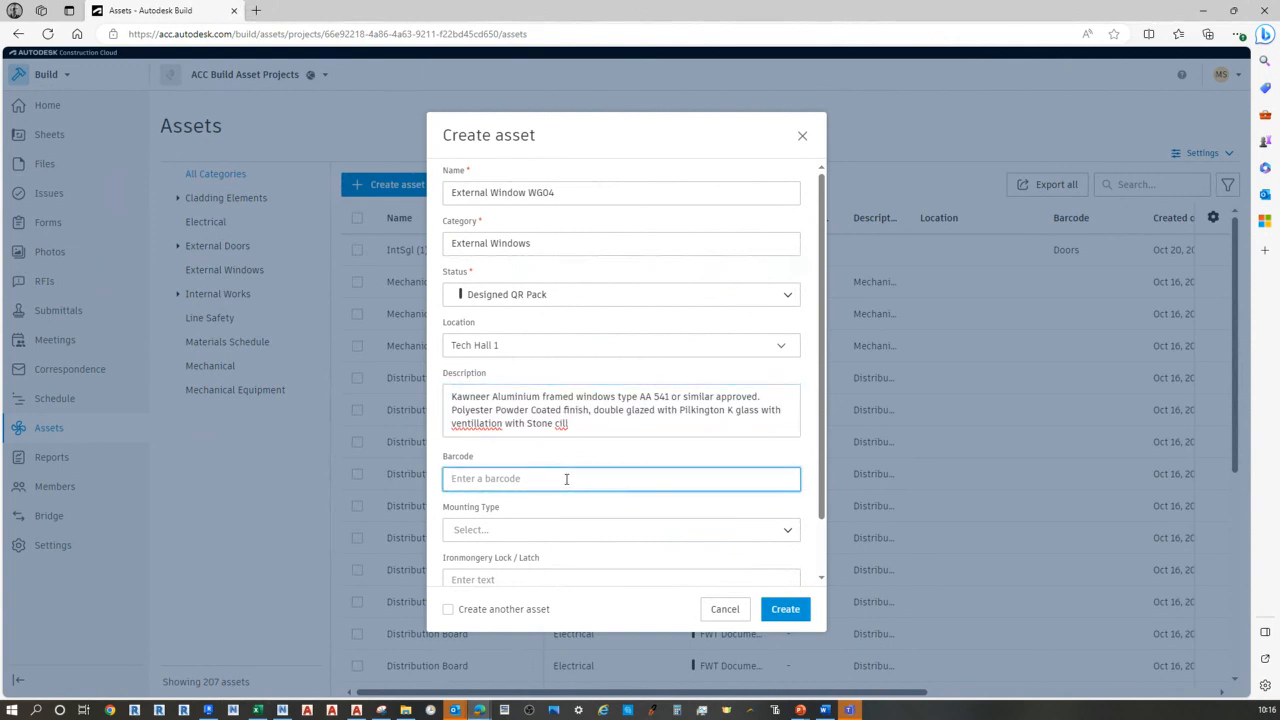
pyautogui.write('WG04')
pyautogui.scroll(-1, 565, 500)
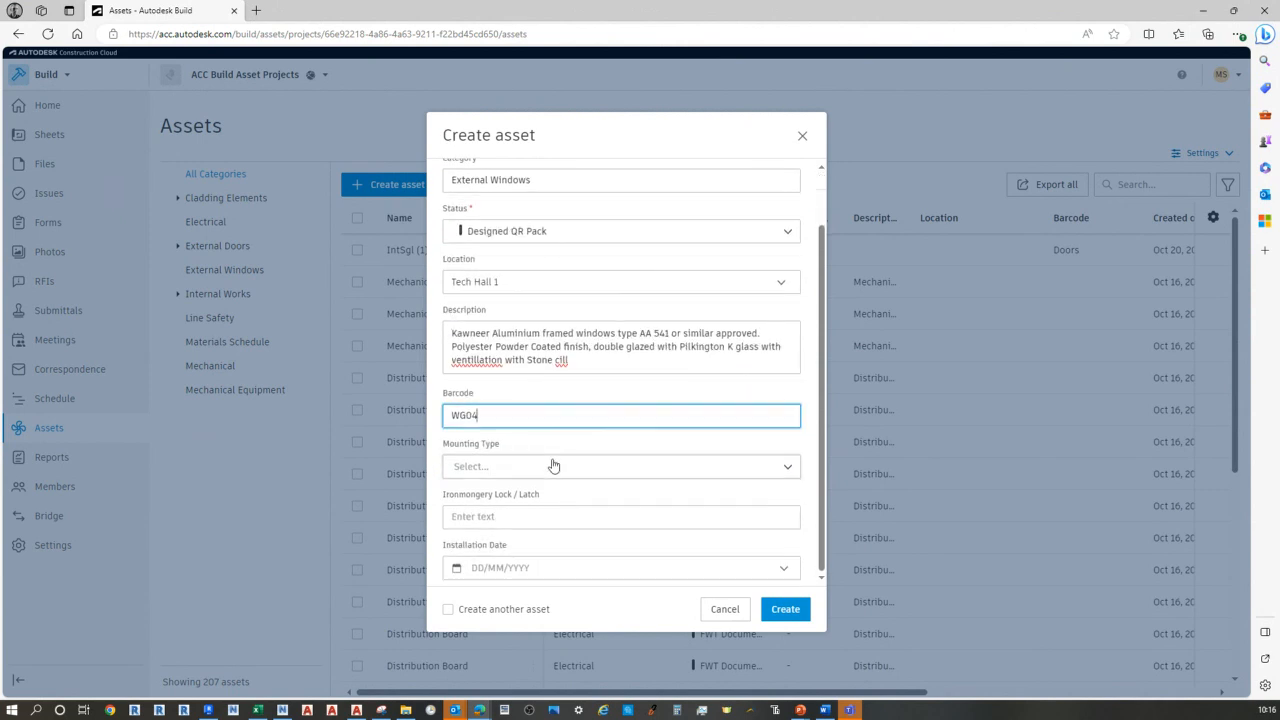
pyautogui.click(551, 465)
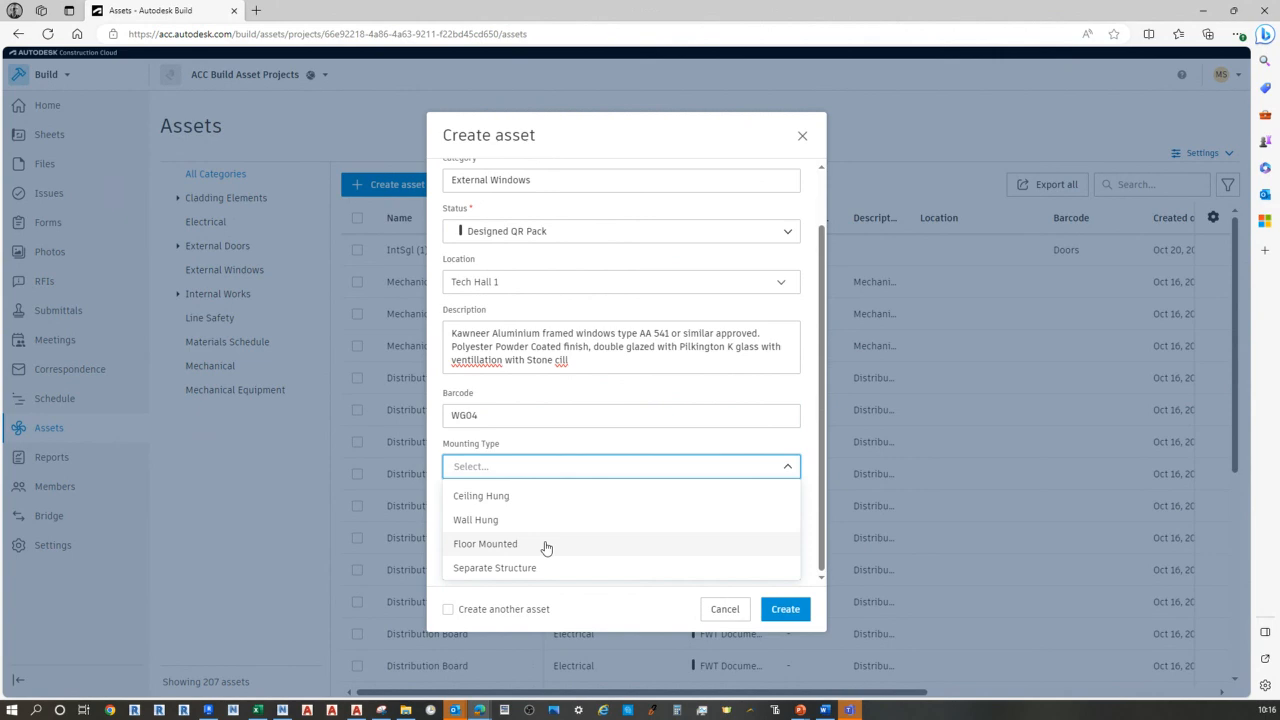
pyautogui.click(606, 466)
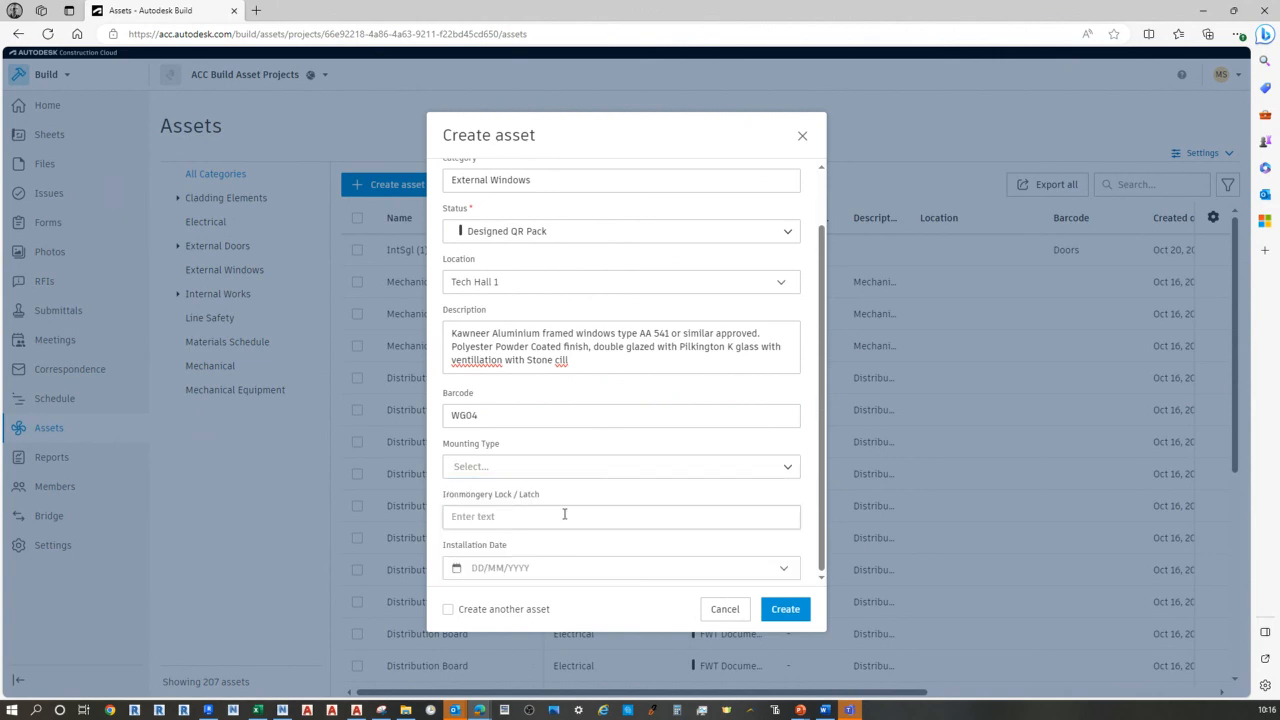
# Leave Ironmongery Lock / Latch empty, set the Installation Date to 31 October 2023 and create the asset
pyautogui.click(564, 515)
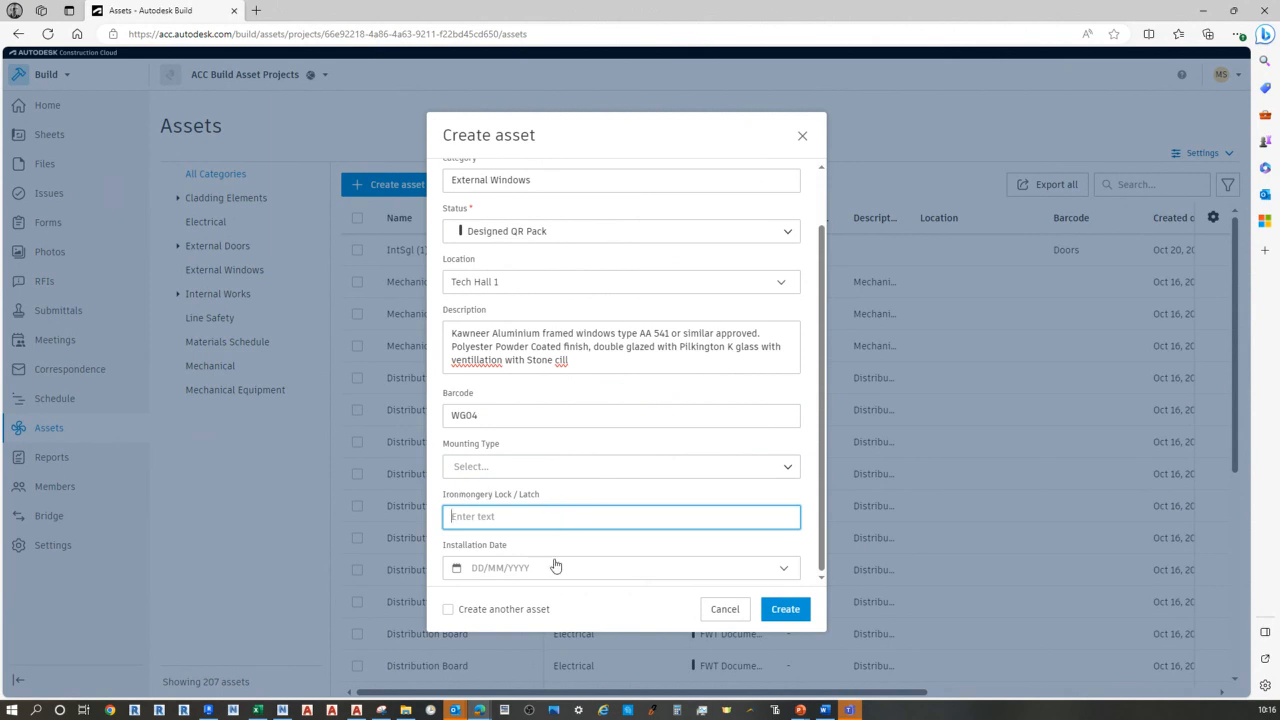
pyautogui.scroll(1, 554, 563)
pyautogui.scroll(-1, 549, 576)
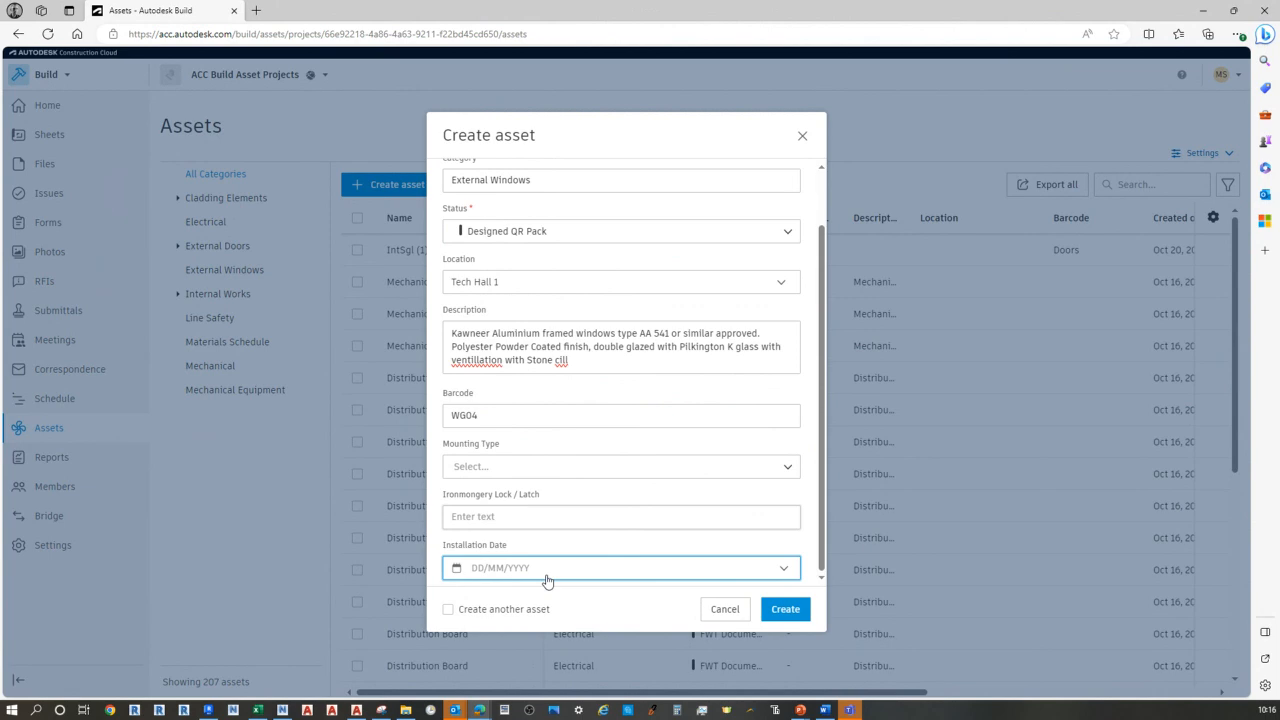
pyautogui.click(546, 572)
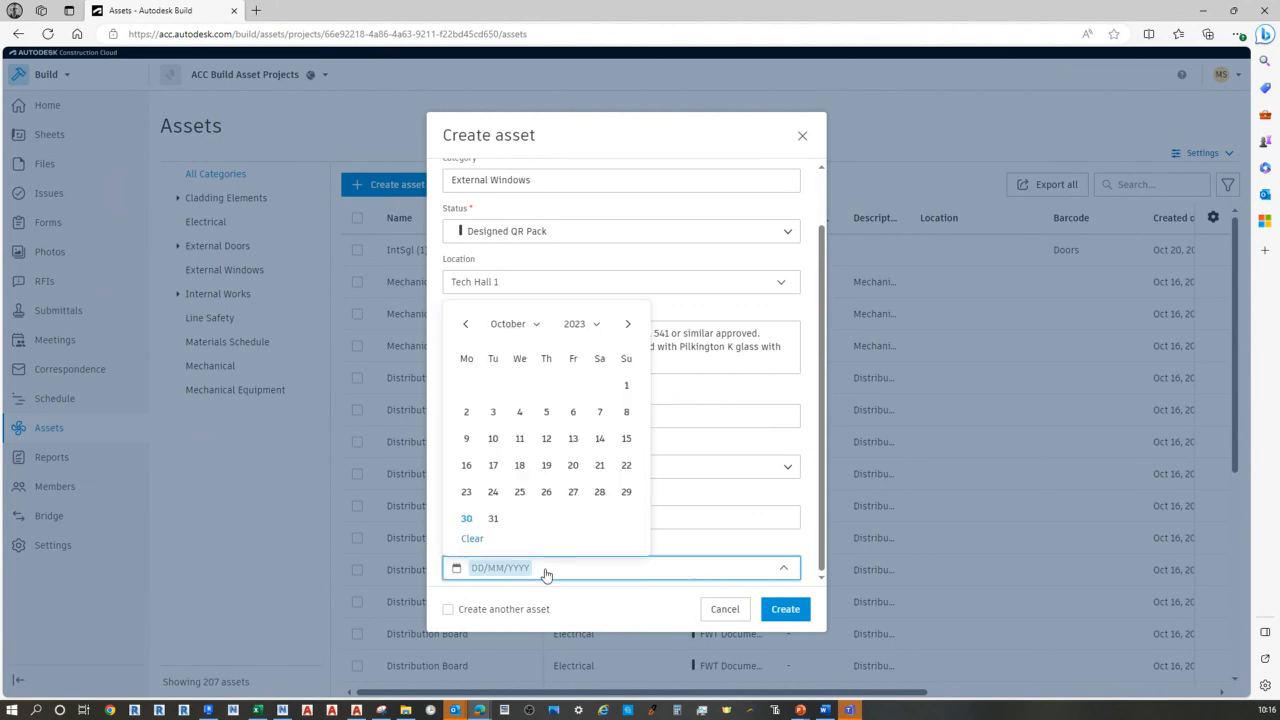
pyautogui.click(493, 518)
pyautogui.click(780, 609)
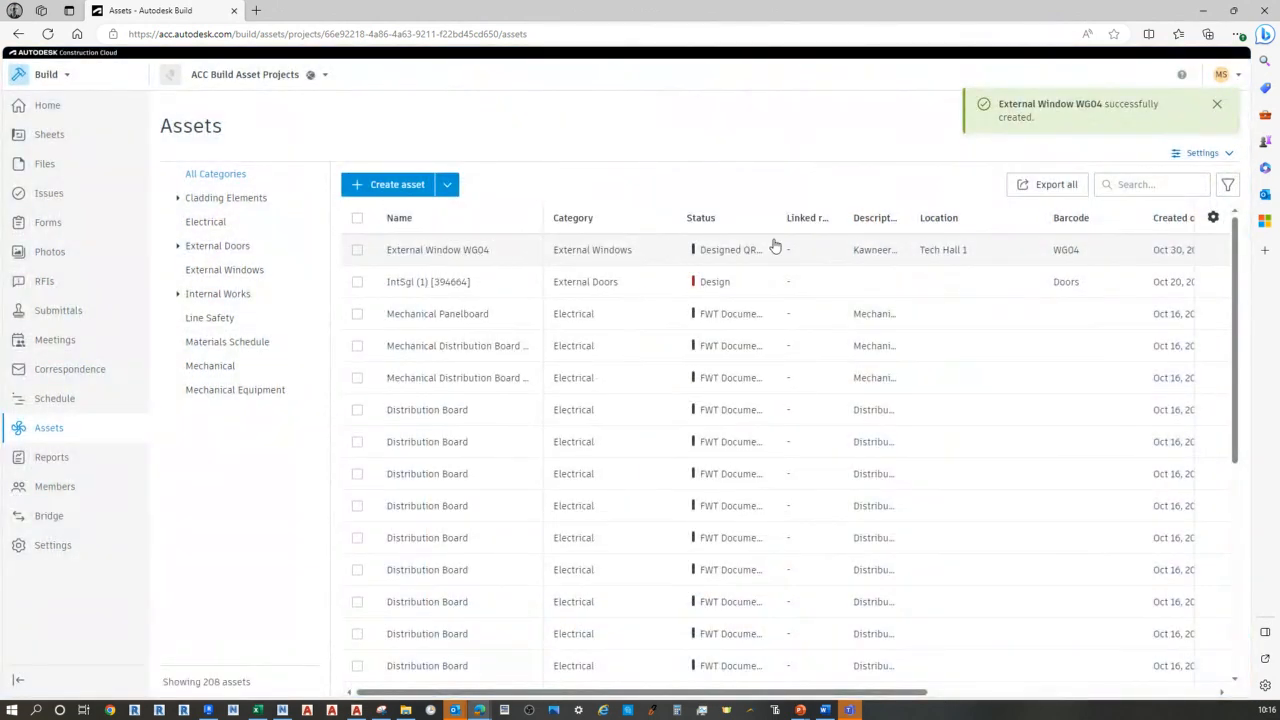
# Open the details of External Window WG04, review its selectable statuses and close the details
pyautogui.click(721, 251)
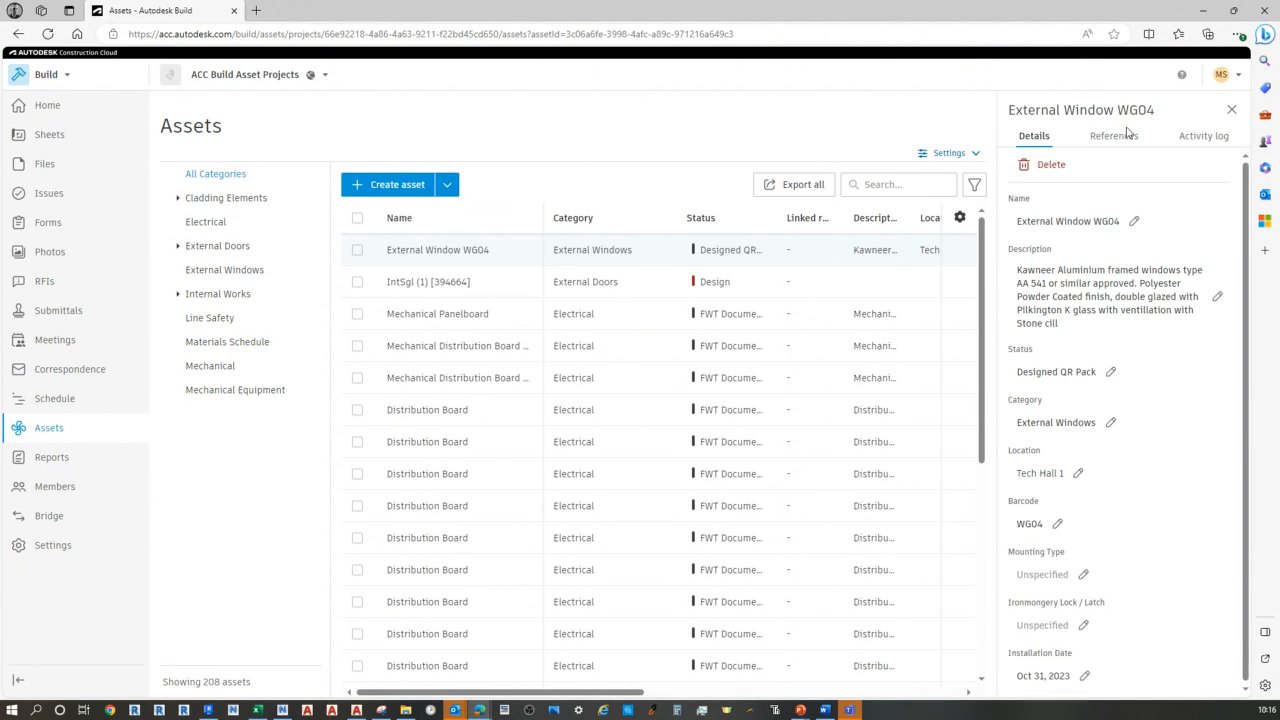
pyautogui.click(1108, 370)
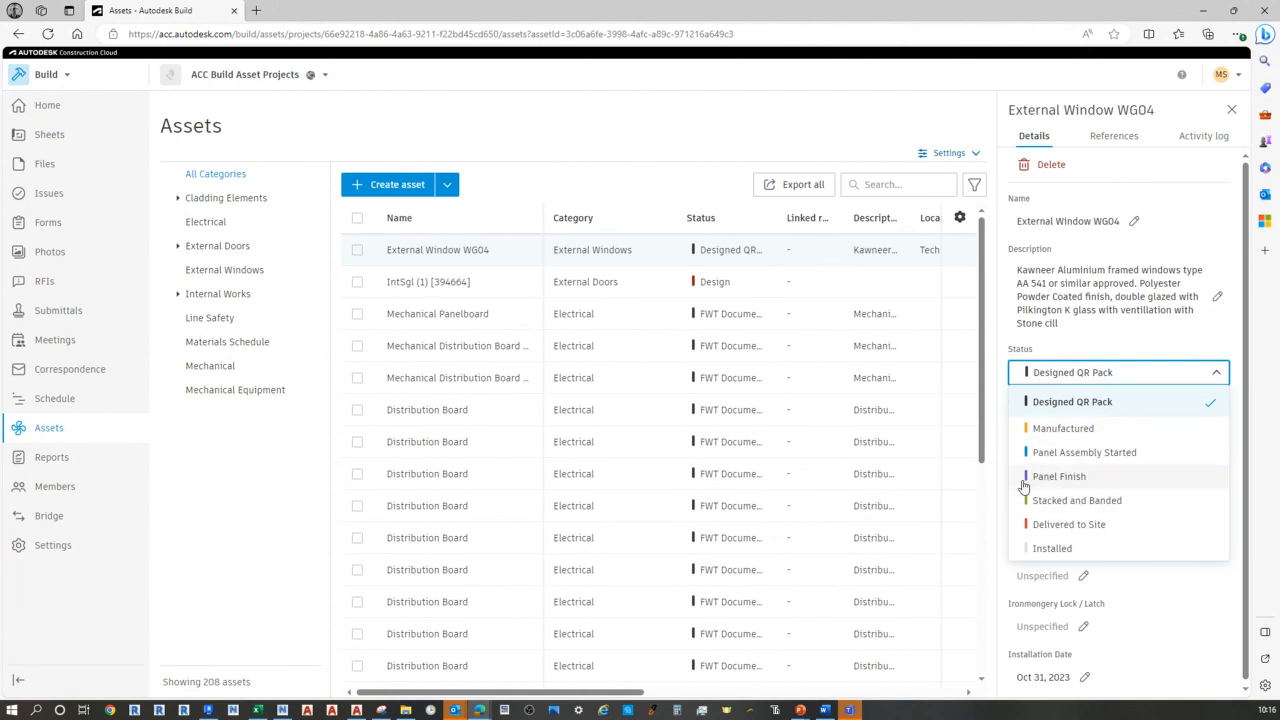
pyautogui.click(1078, 323)
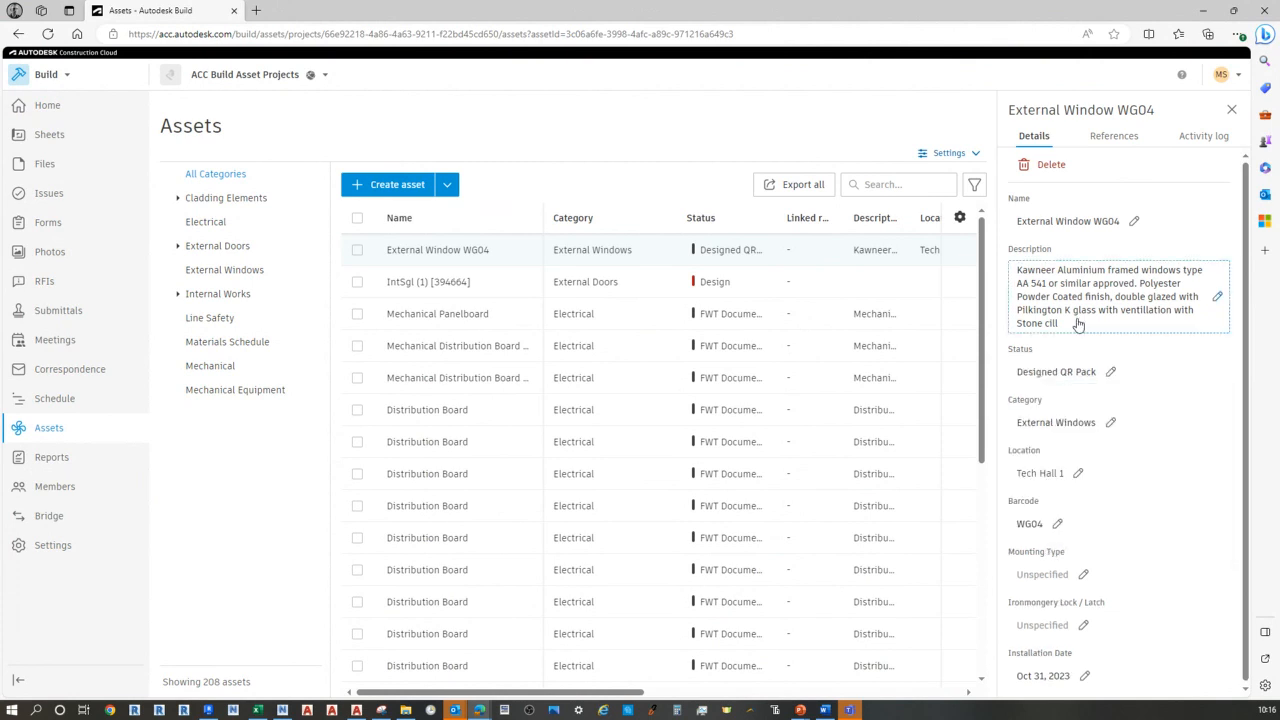
pyautogui.click(1231, 109)
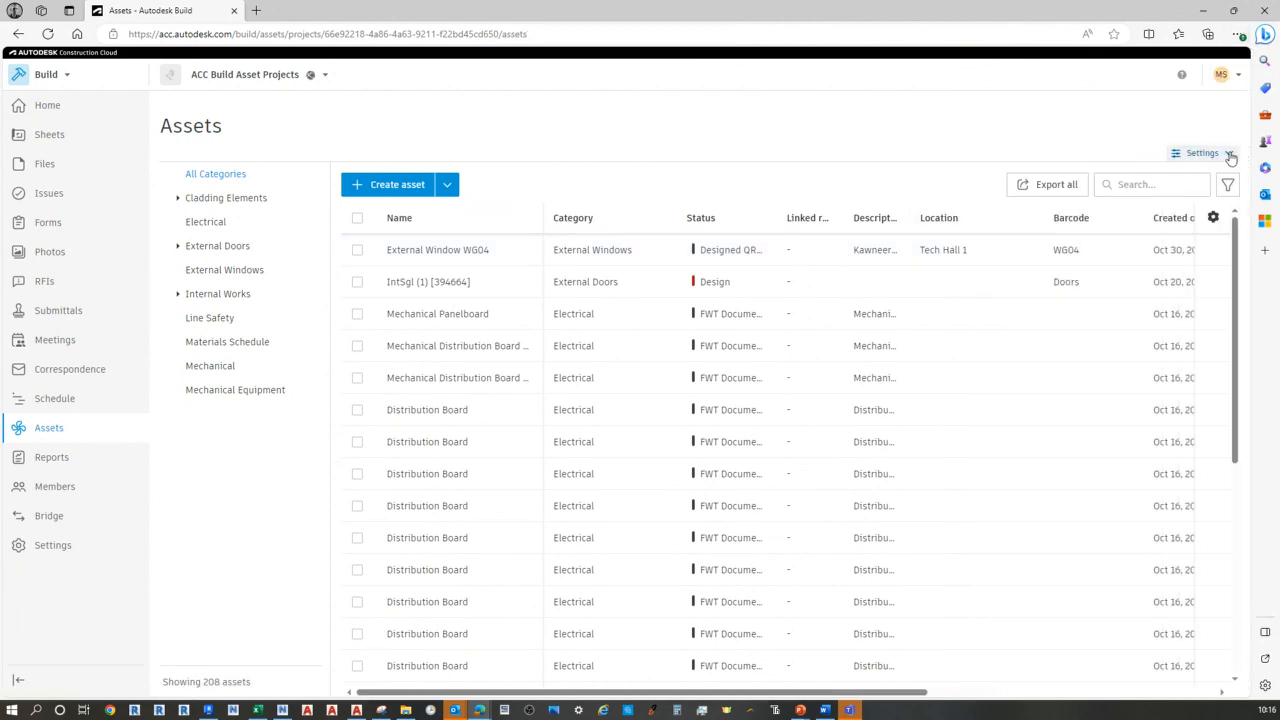
# Open the Models section of the asset settings and start adding a model to import assets from
pyautogui.click(1222, 155)
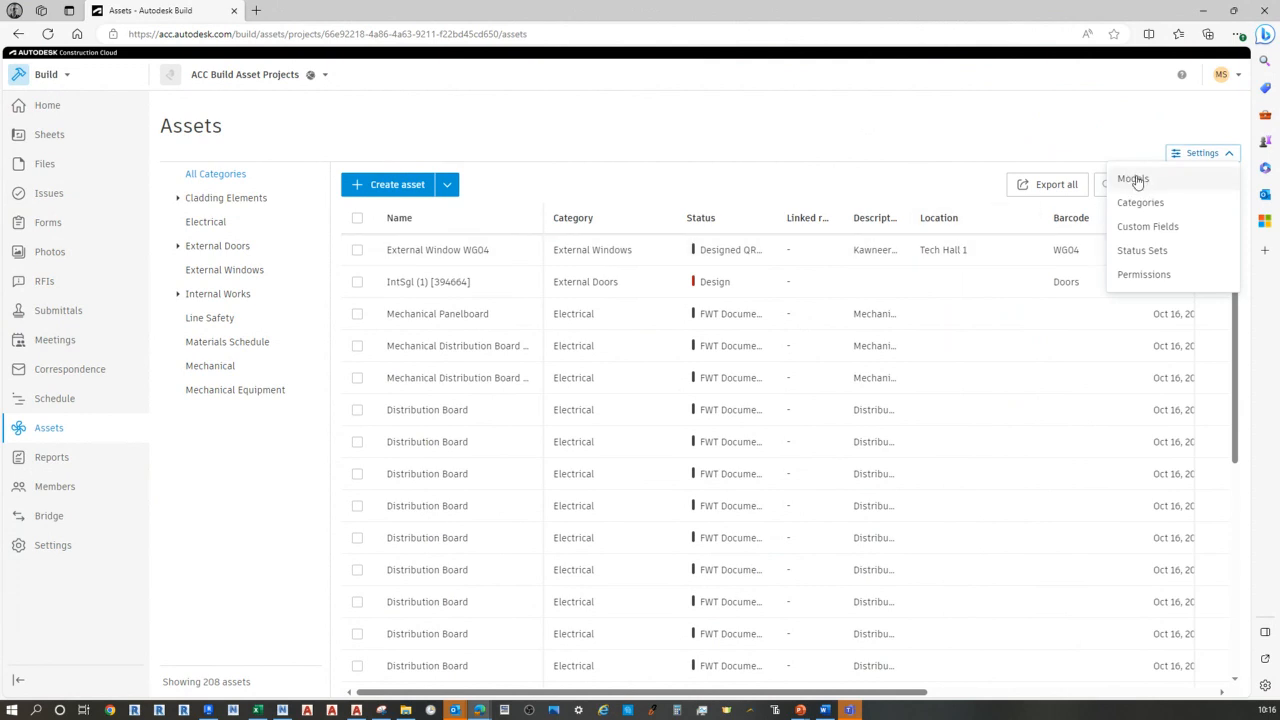
pyautogui.click(1136, 180)
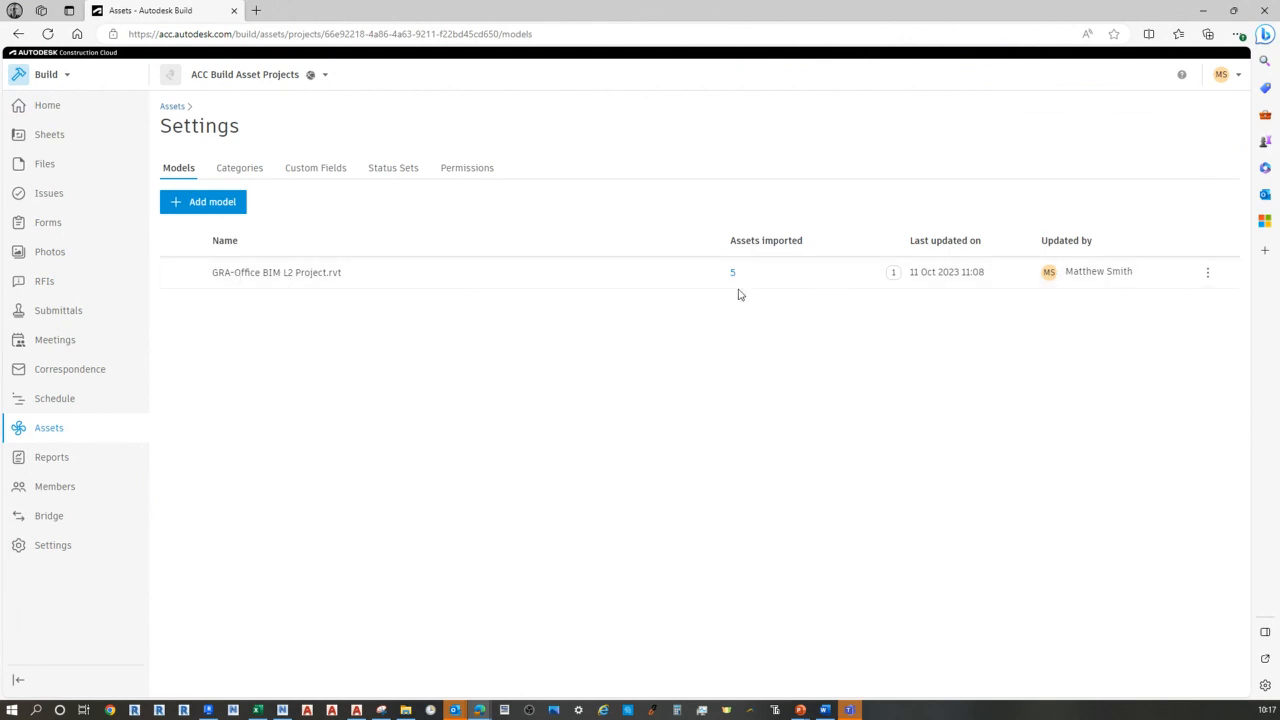
pyautogui.click(182, 204)
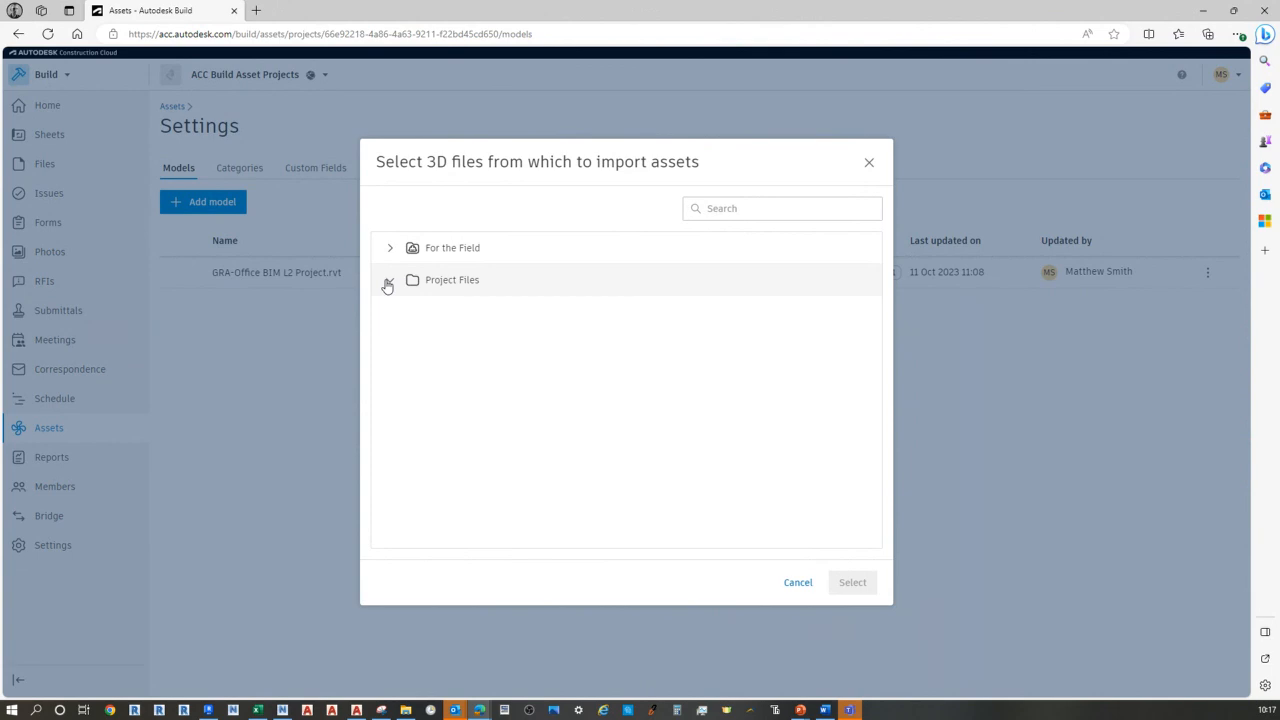
# Browse the 02 Shared WIP folder and the 01.02 Structures models folder under 01 WIP Design for a 3D file
pyautogui.click(410, 377)
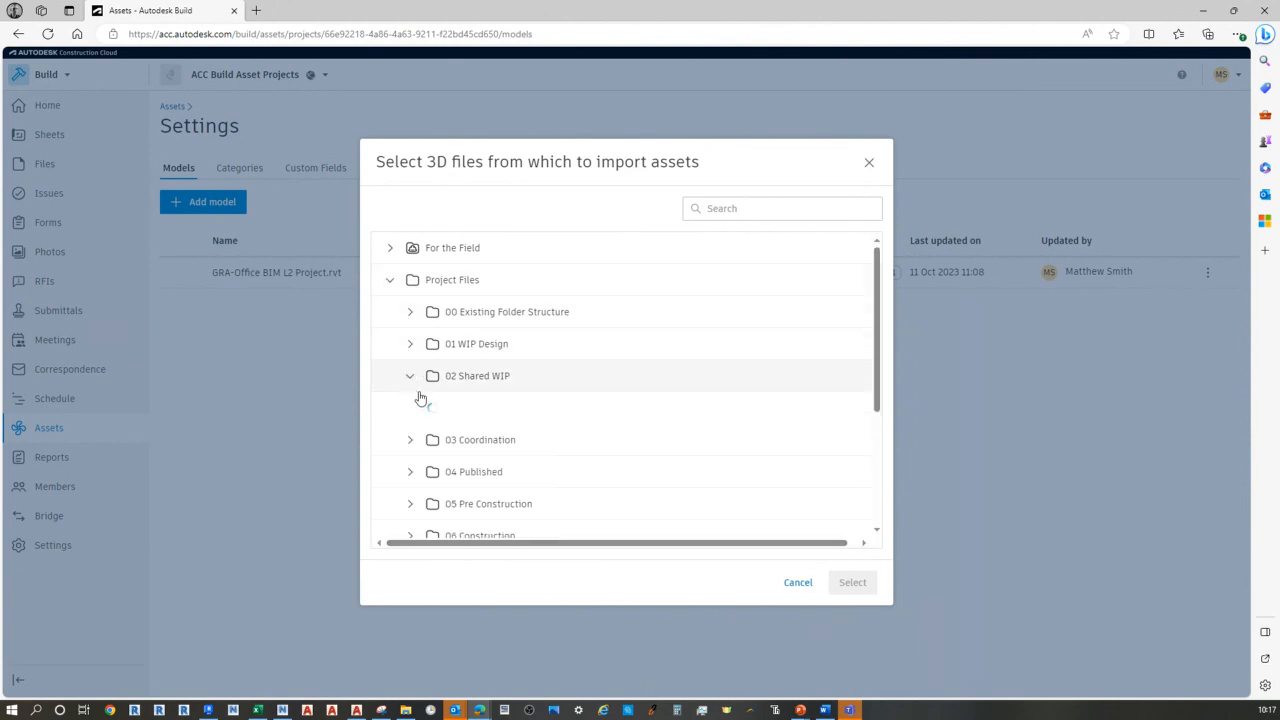
pyautogui.click(429, 440)
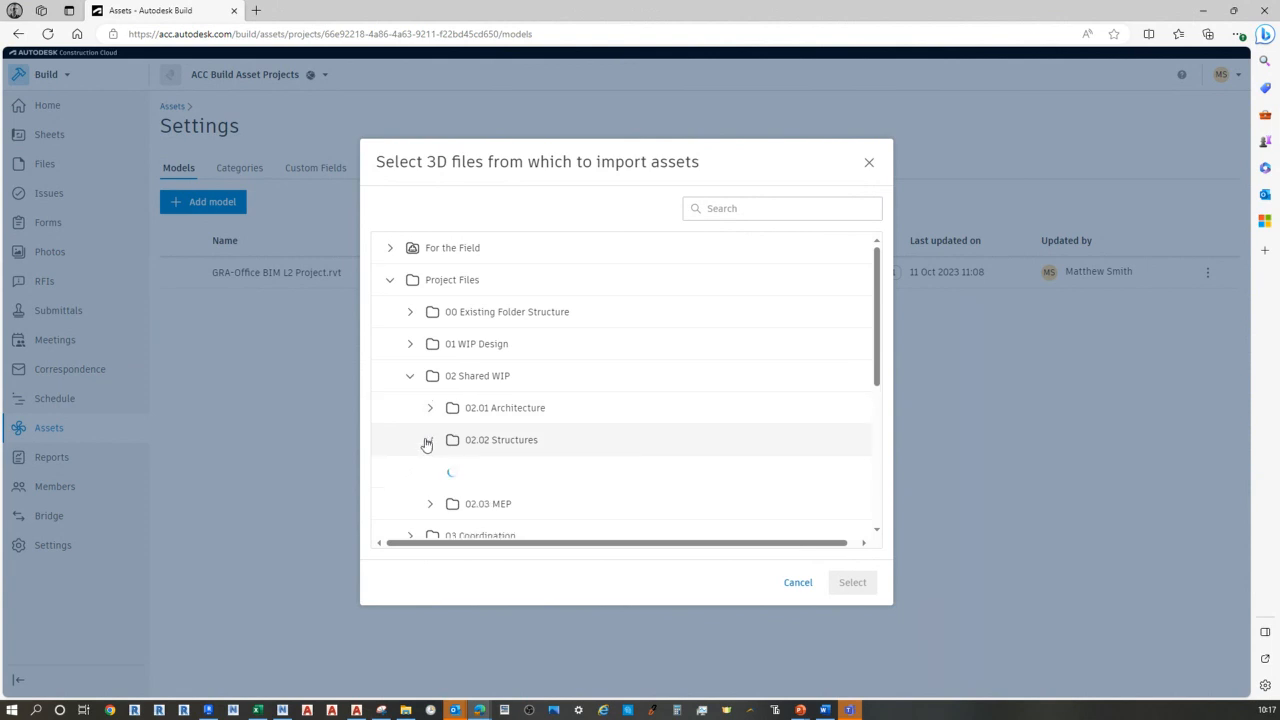
pyautogui.click(410, 344)
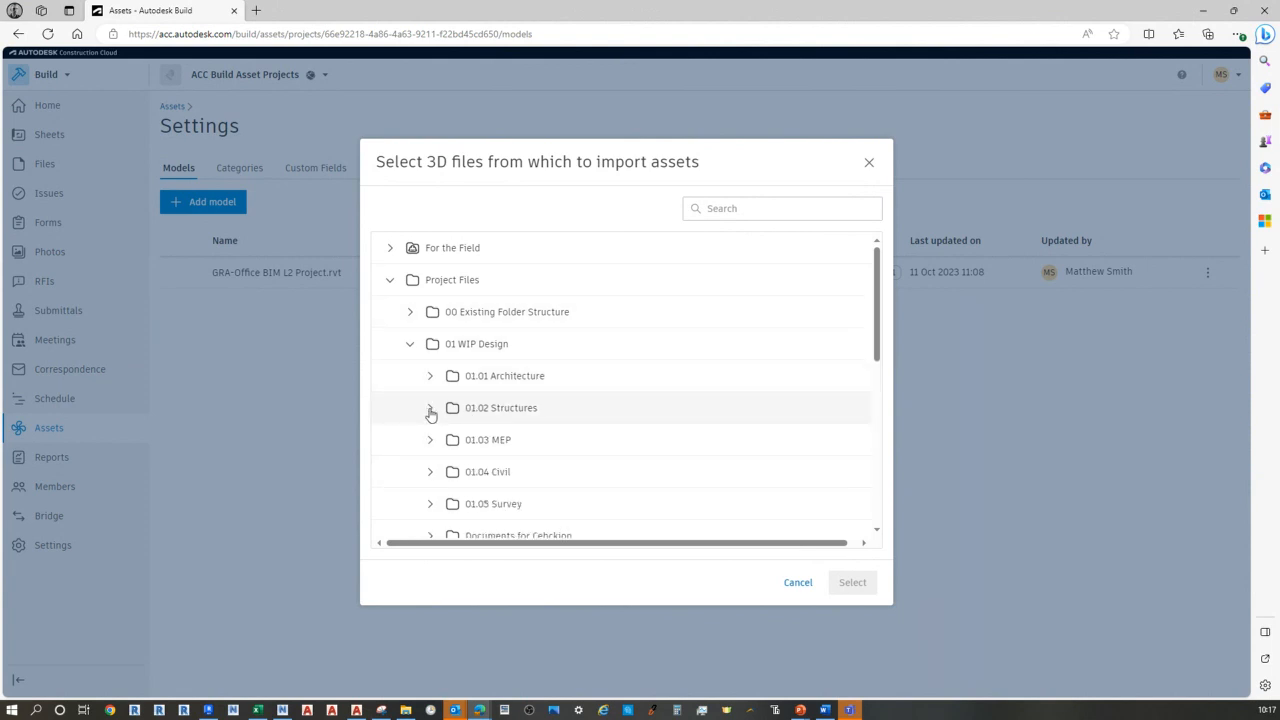
pyautogui.click(430, 408)
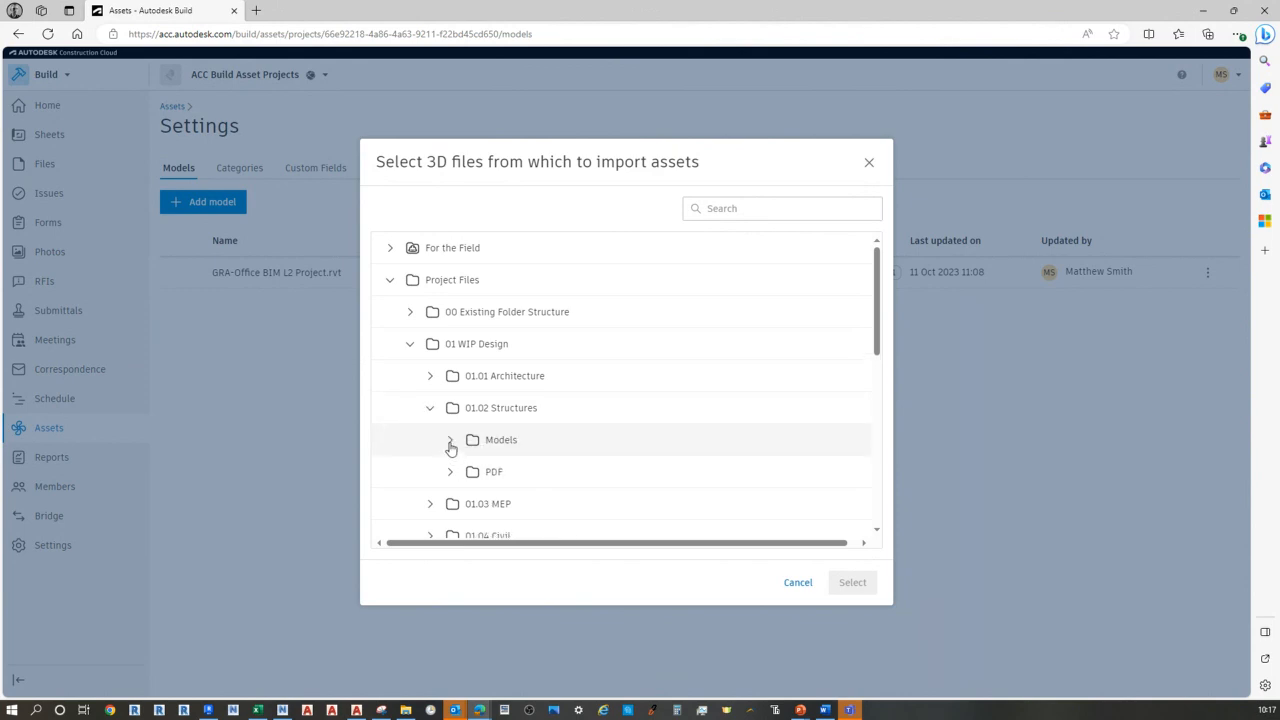
pyautogui.click(450, 440)
pyautogui.scroll(-1, 486, 480)
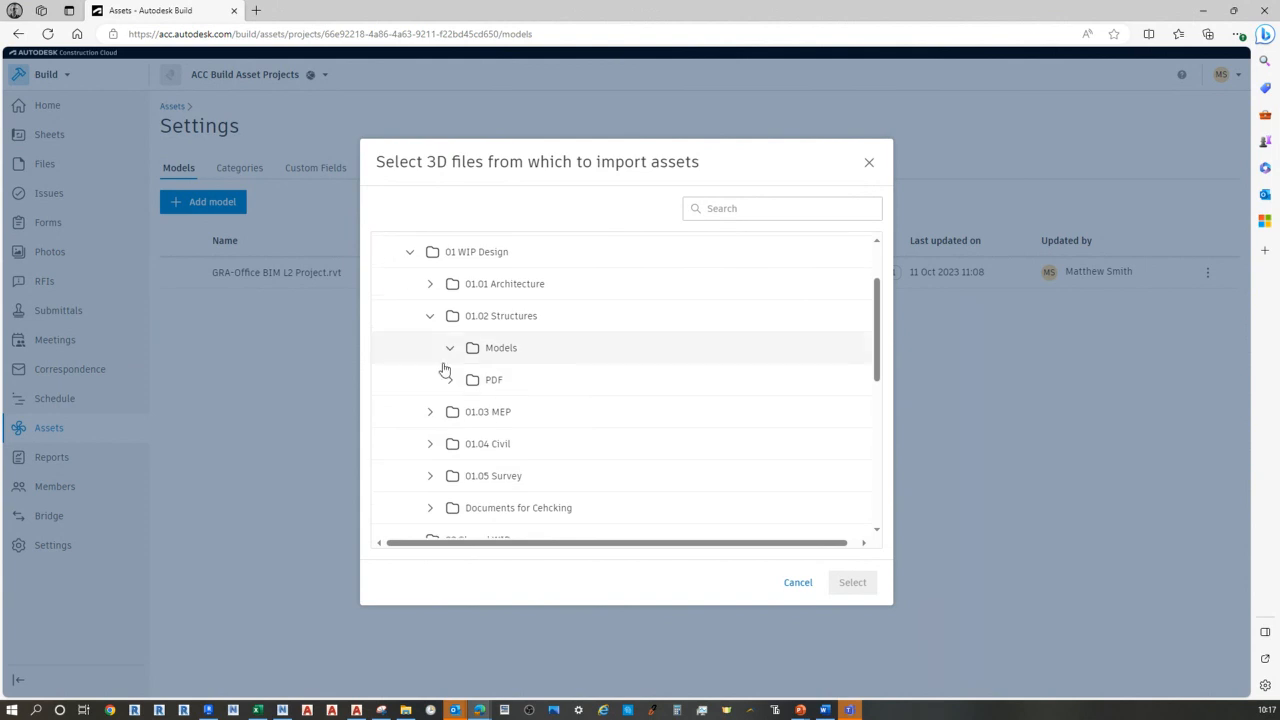
pyautogui.scroll(1, 423, 291)
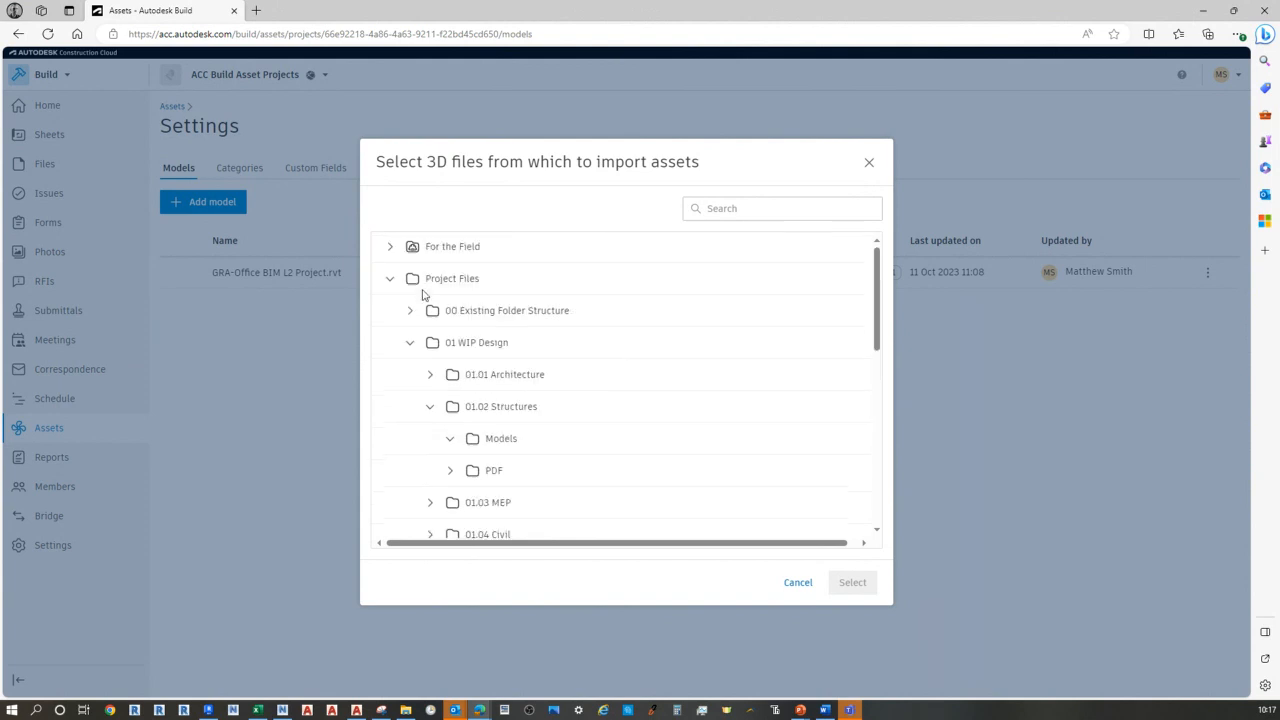
# Try to add the {3D} file from the Models folder of 01.01 Architecture as an asset import model
pyautogui.click(430, 375)
pyautogui.click(450, 440)
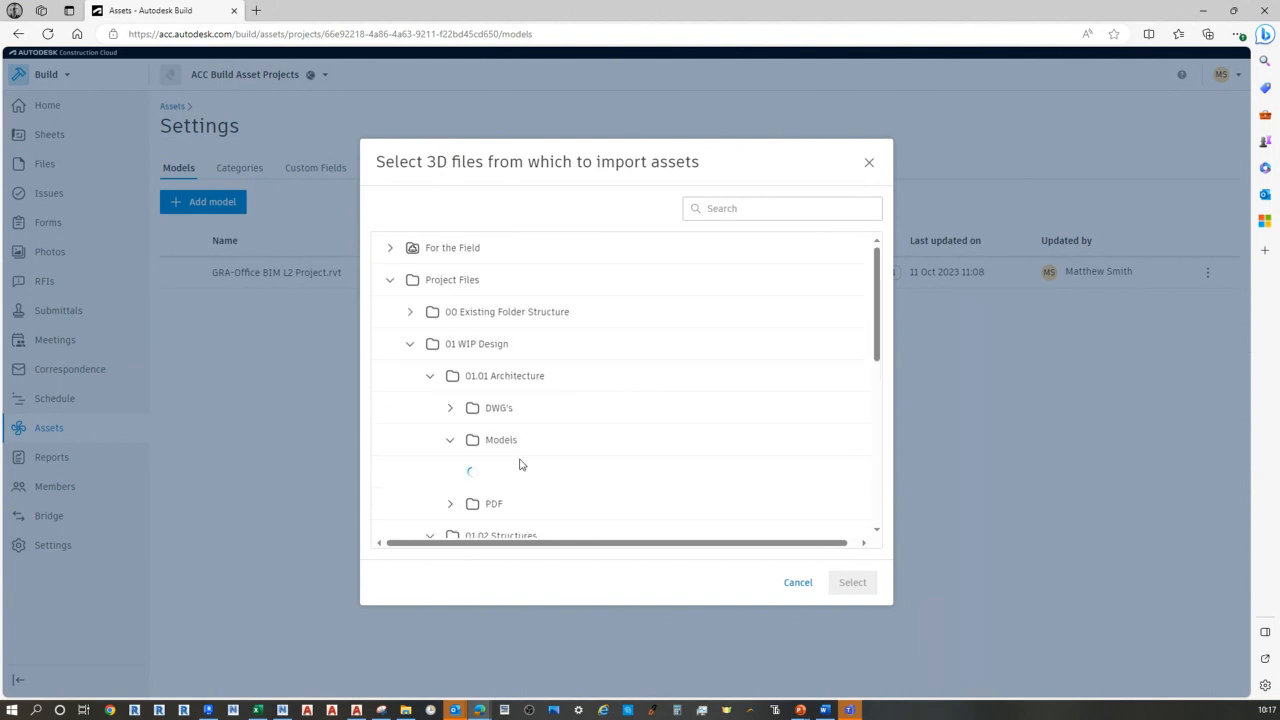
pyautogui.scroll(-1, 513, 501)
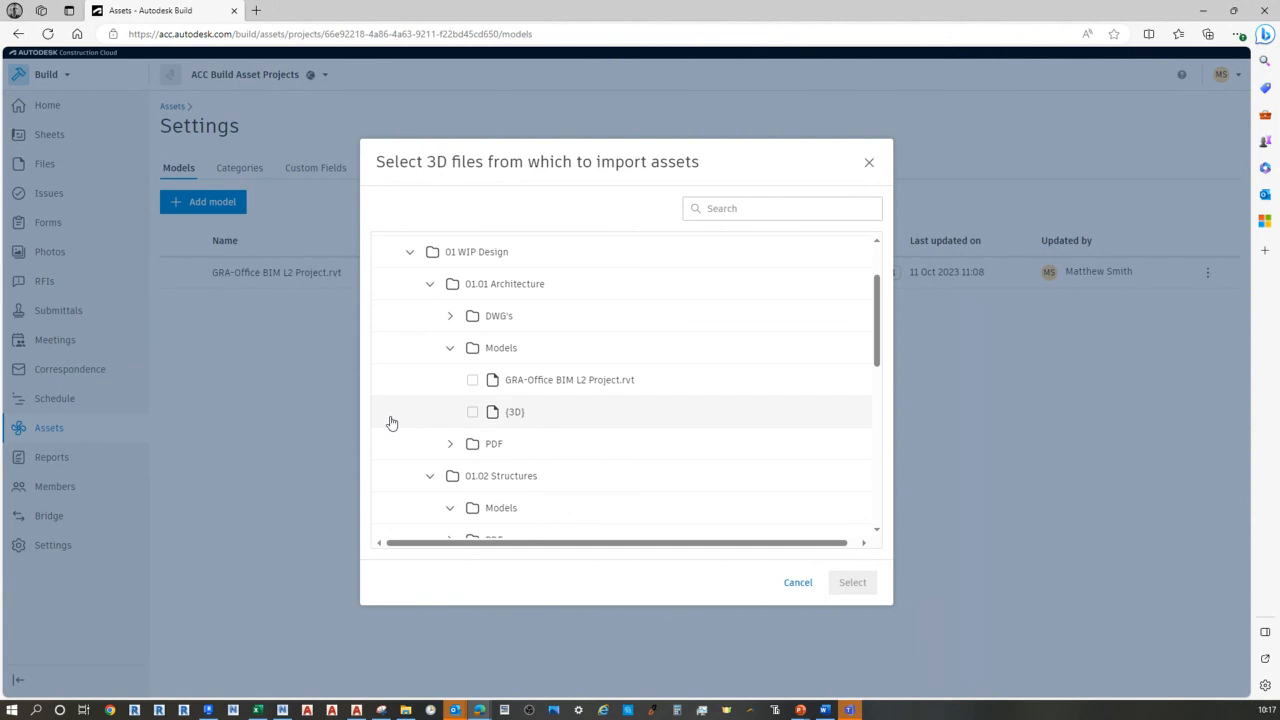
pyautogui.click(472, 411)
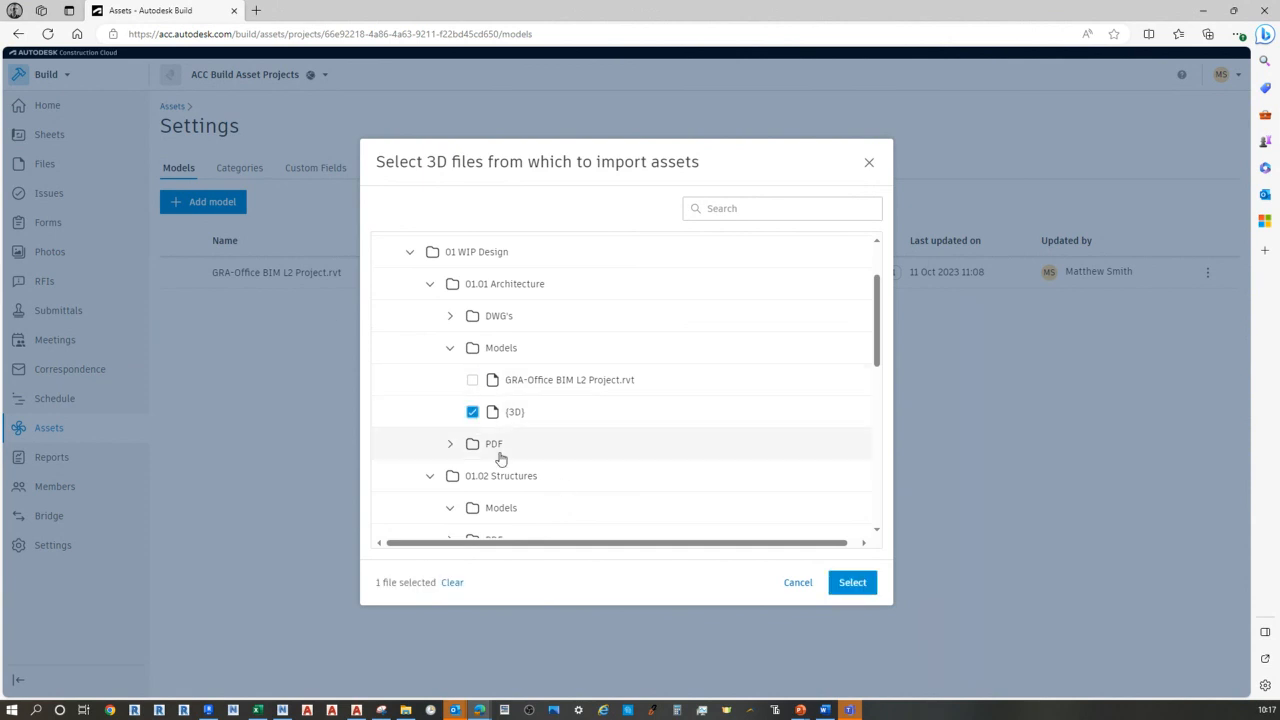
pyautogui.scroll(-2, 500, 465)
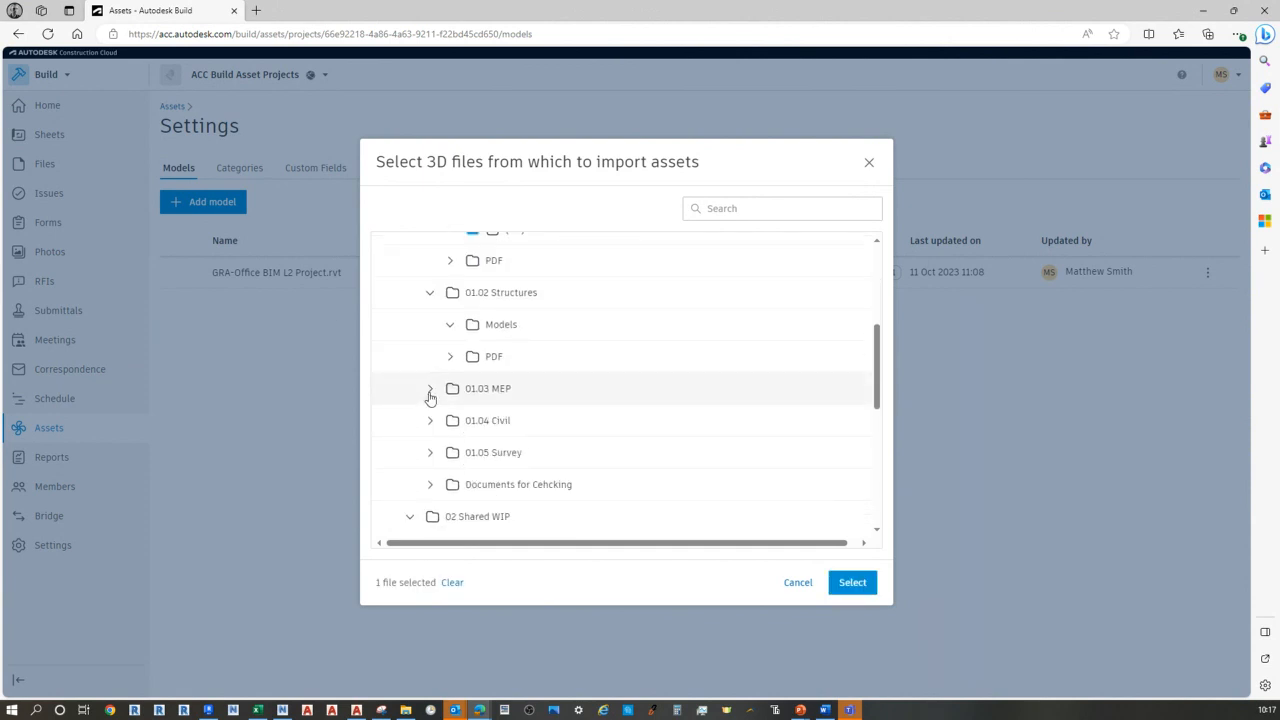
pyautogui.click(430, 388)
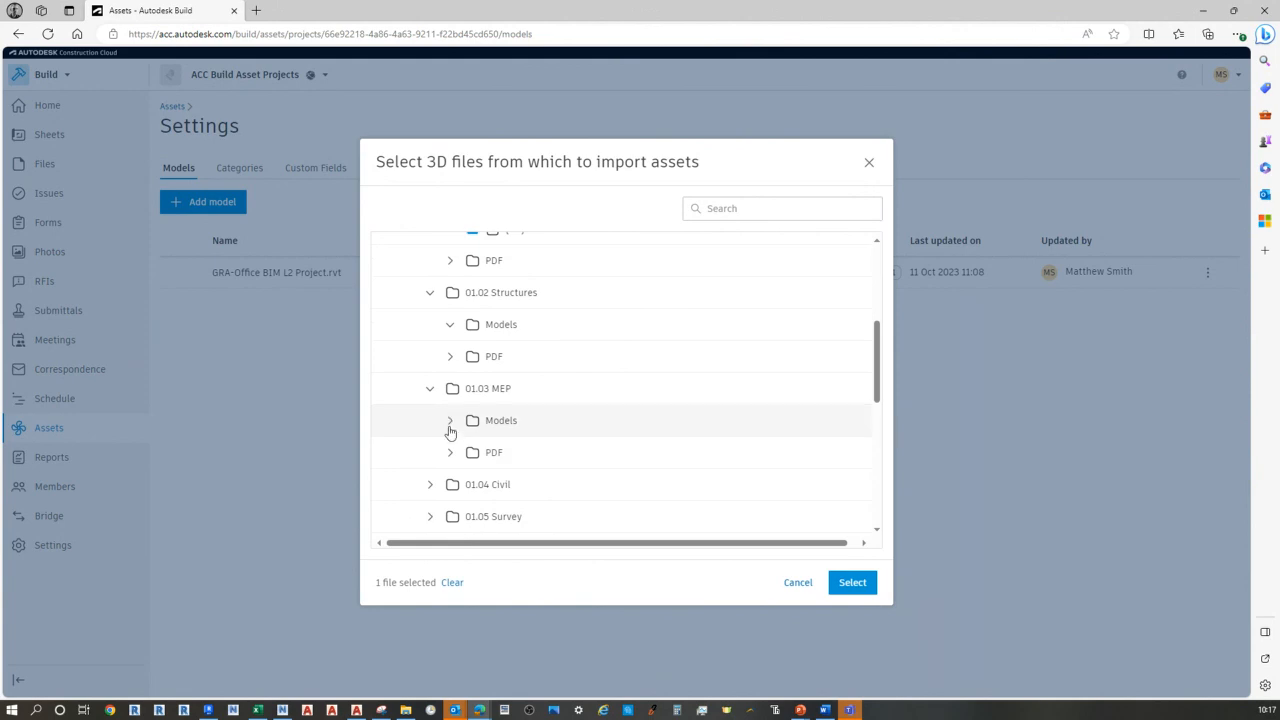
pyautogui.click(450, 426)
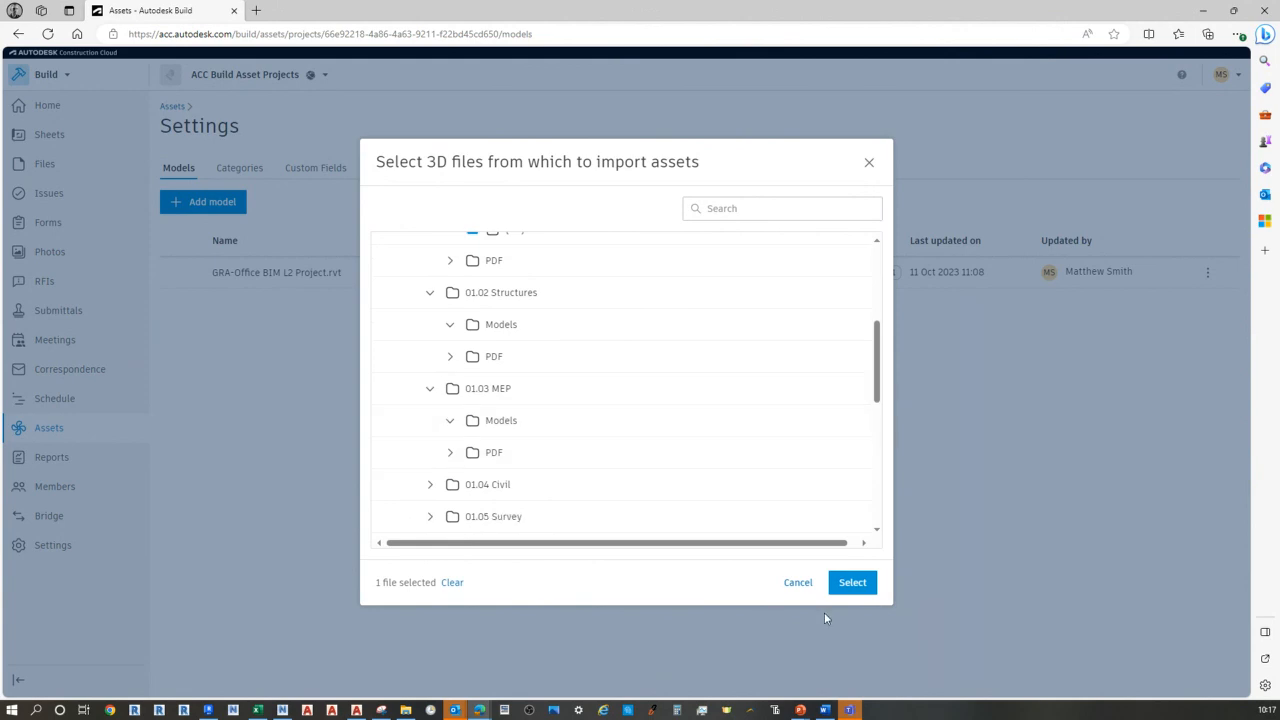
pyautogui.click(848, 585)
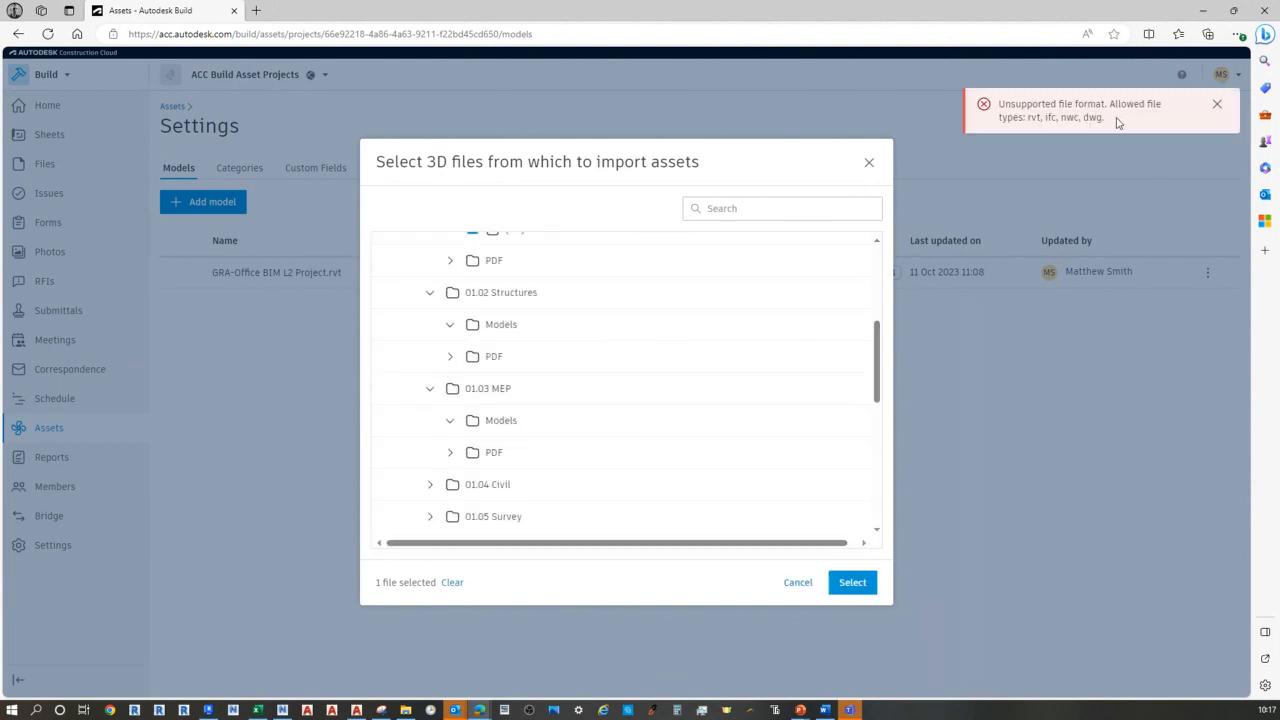
# Retry adding the {3D} file, clear its selection and cancel adding a model
pyautogui.moveTo(1118, 122); pyautogui.dragTo(996, 100)
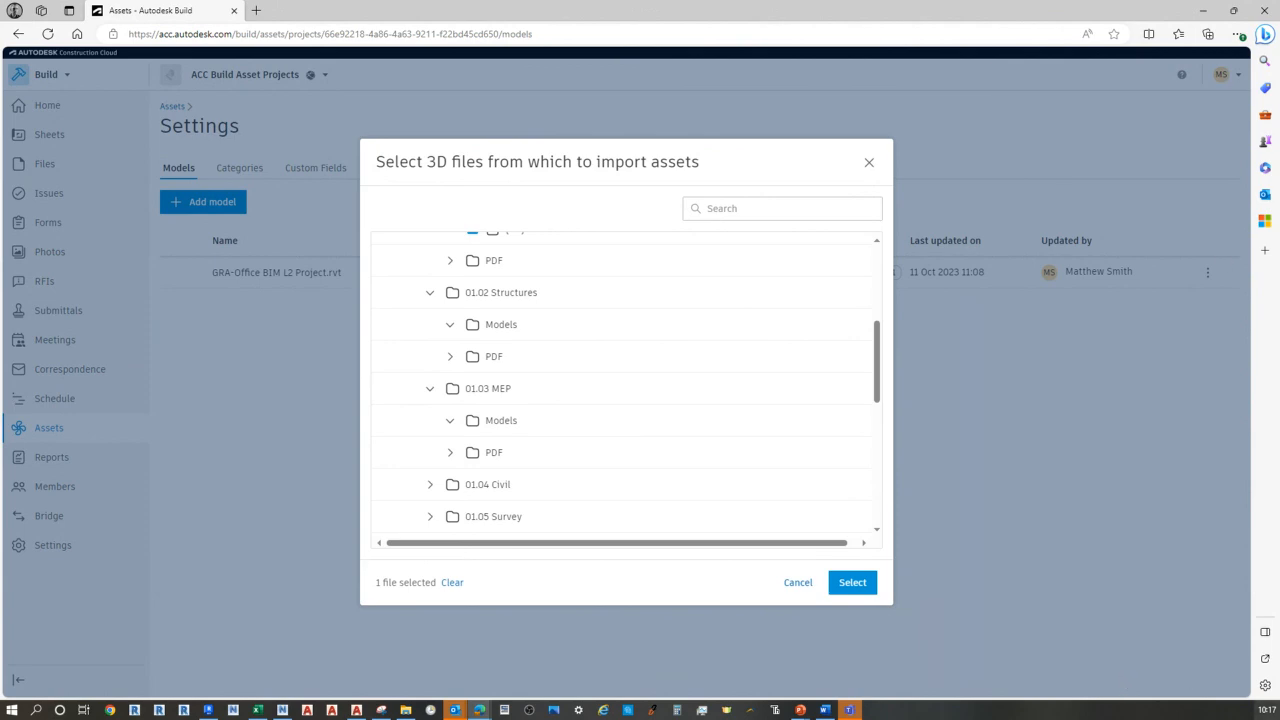
pyautogui.scroll(1, 473, 286)
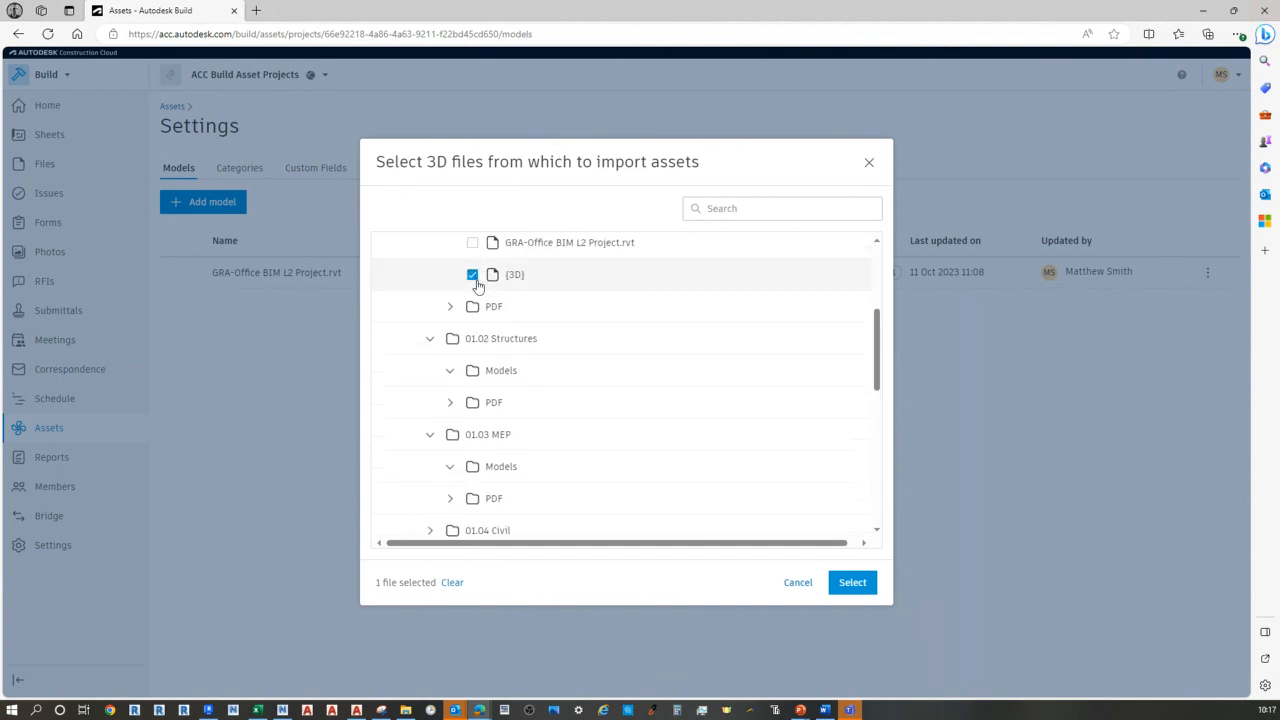
pyautogui.click(862, 582)
pyautogui.click(472, 276)
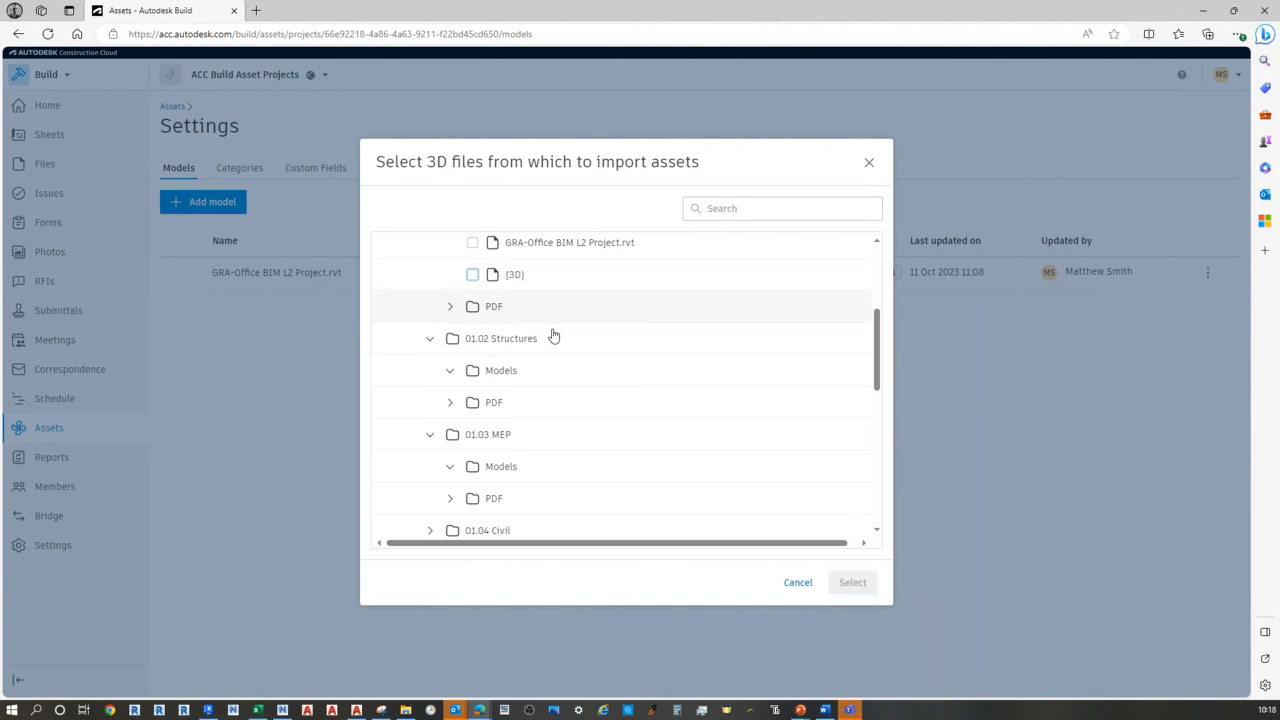
pyautogui.click(792, 589)
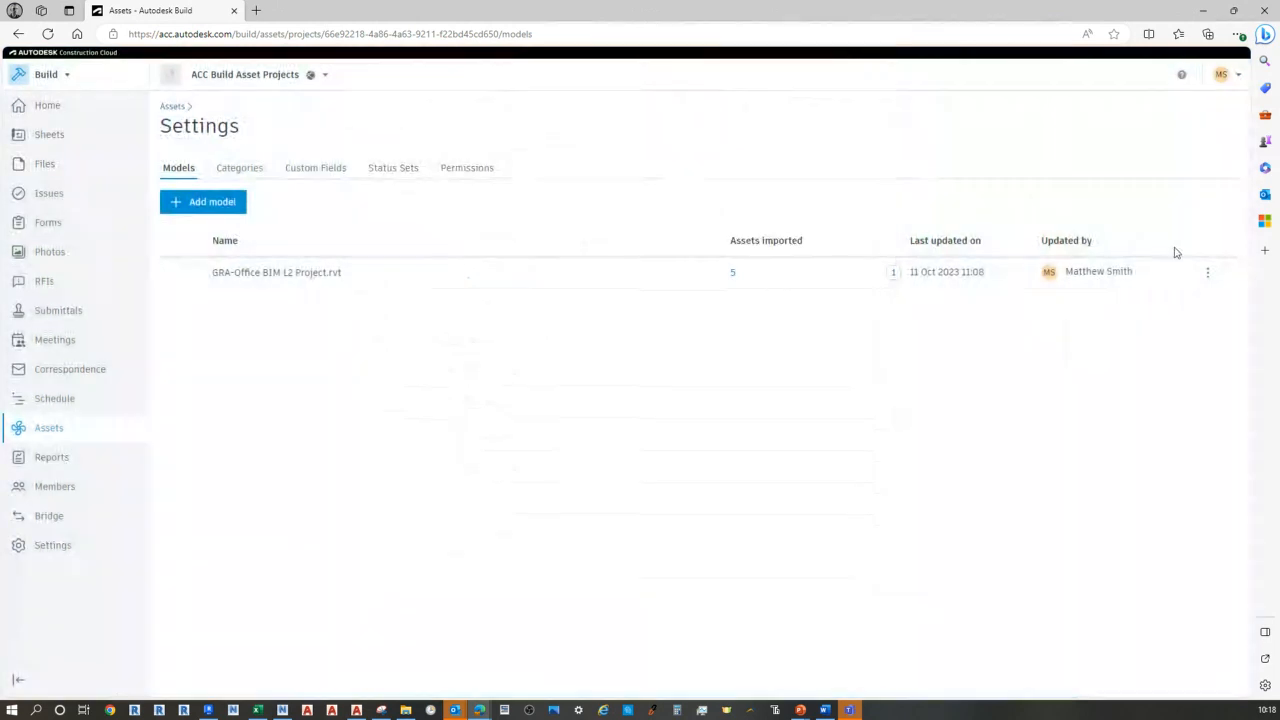
# Remove GRA-Office BIM L2 Project.rvt from the asset models and return to the asset list
pyautogui.click(1212, 272)
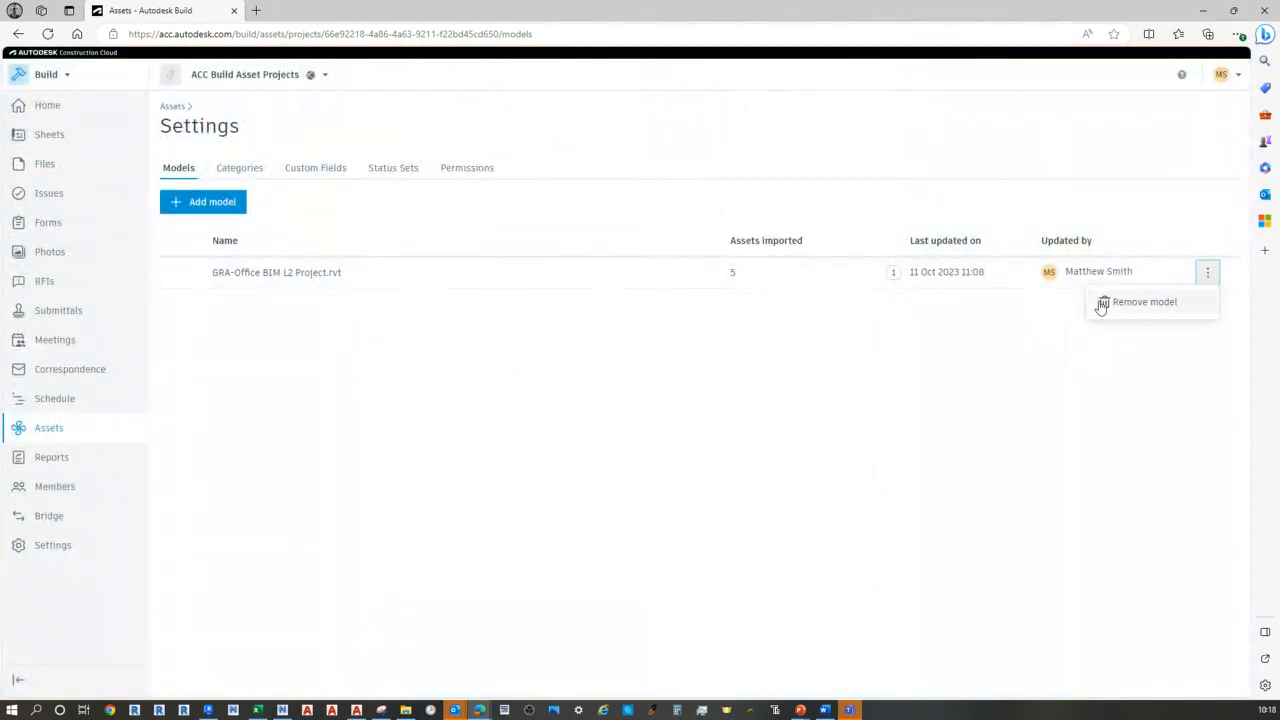
pyautogui.click(1145, 310)
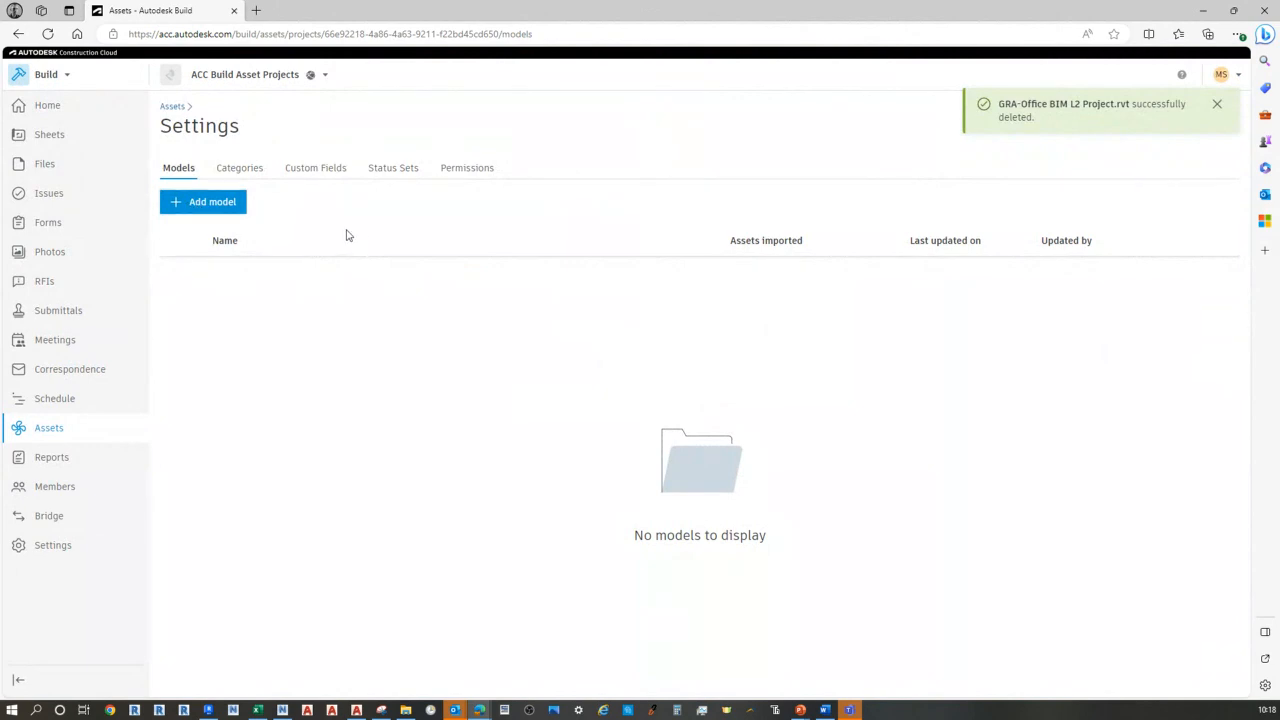
pyautogui.click(172, 108)
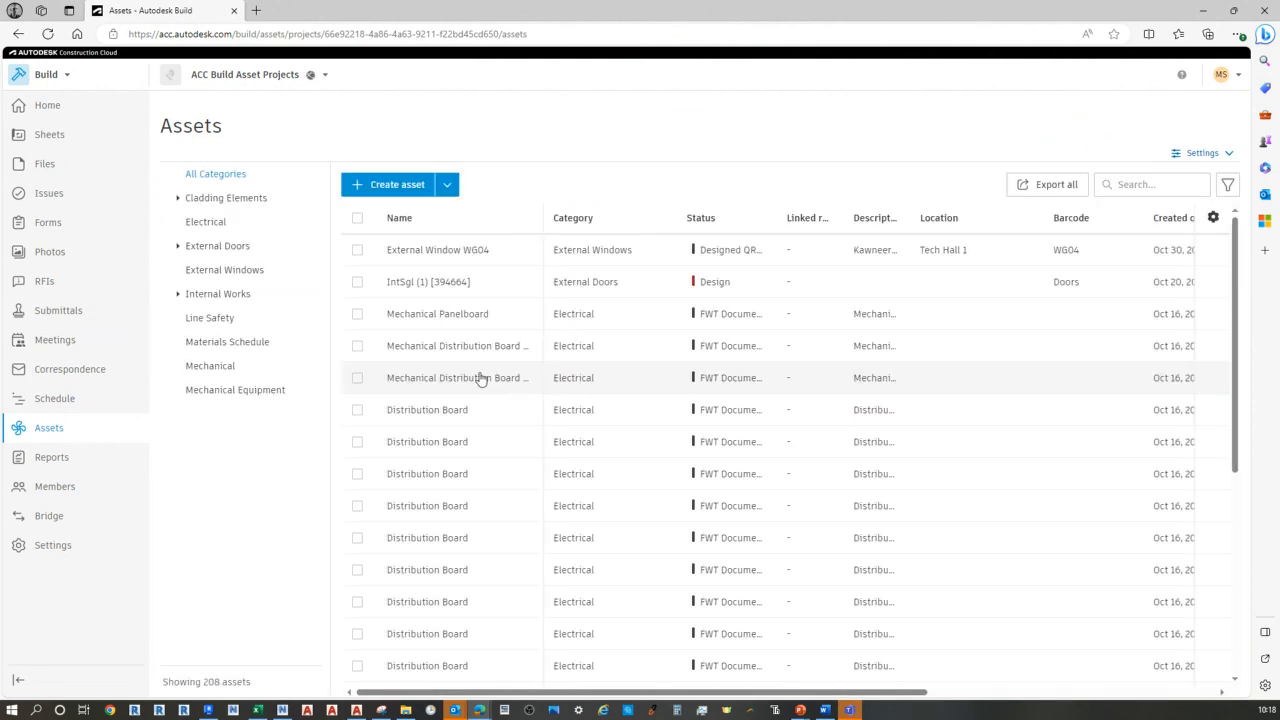
# Review the details of a Distribution Board asset and the first Eurobond asset under Cladding Elements > Wall Panels, and close the details
pyautogui.click(430, 422)
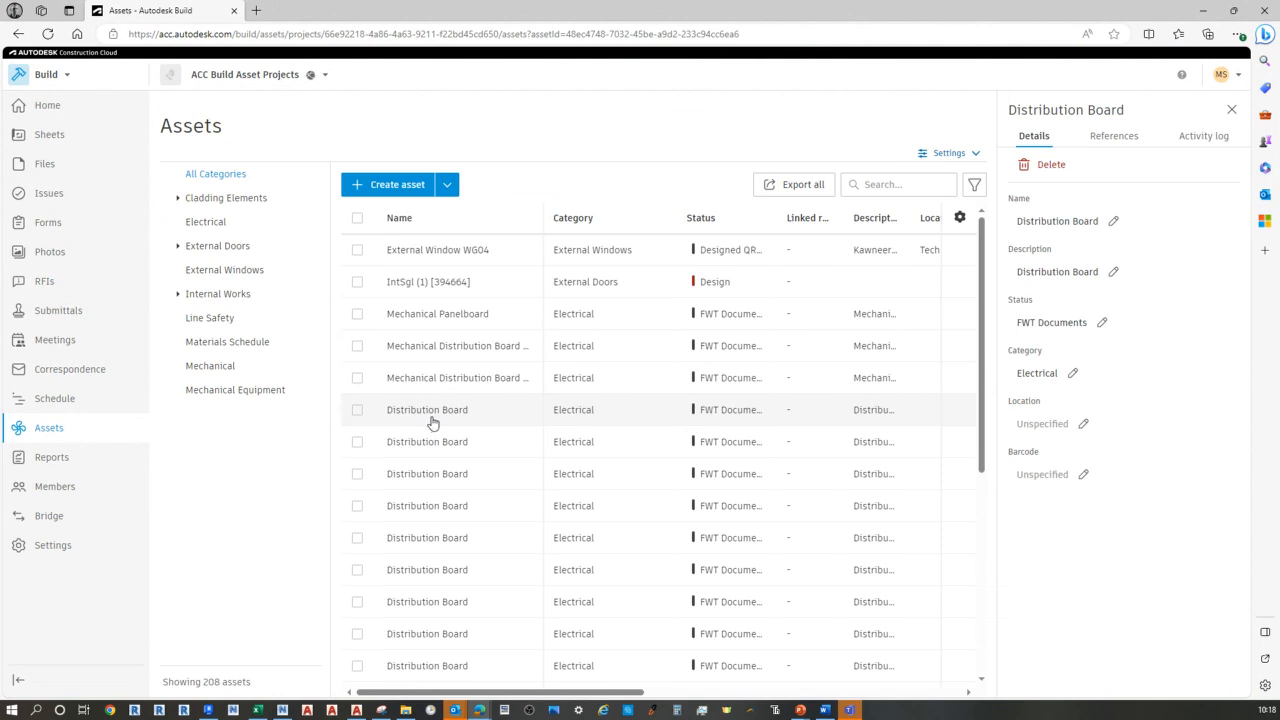
pyautogui.scroll(-5, 440, 450)
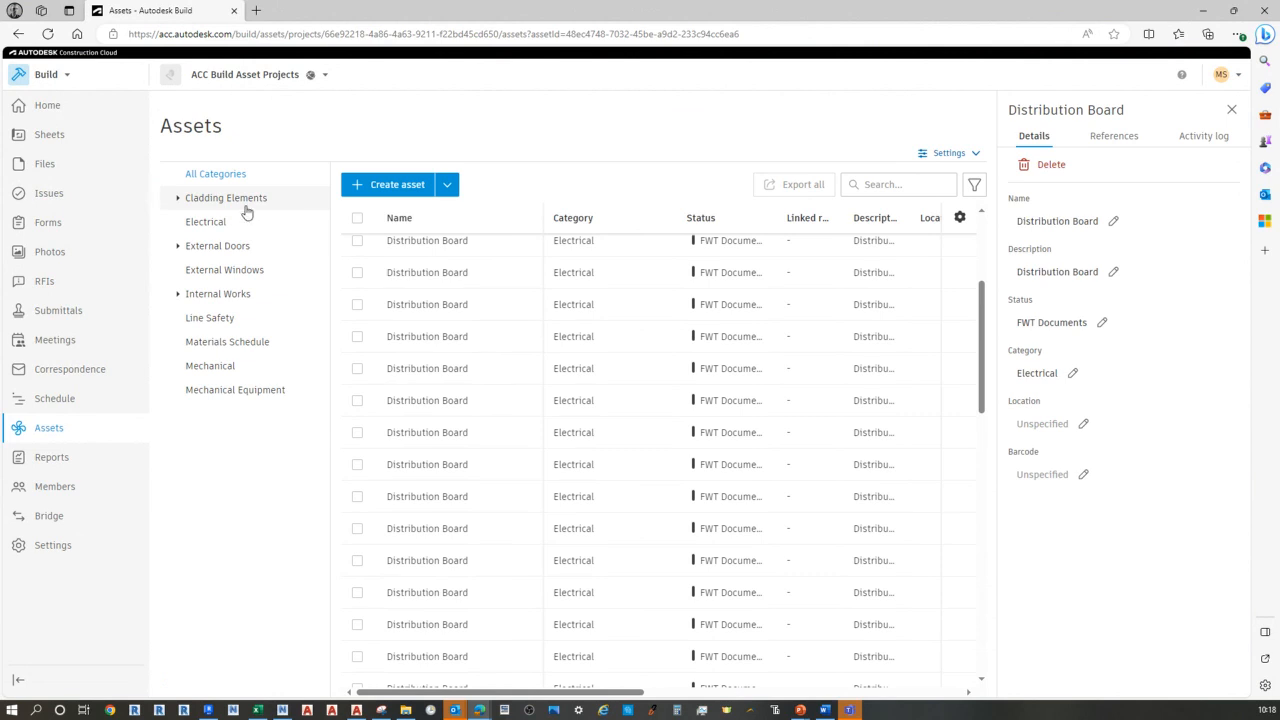
pyautogui.click(176, 198)
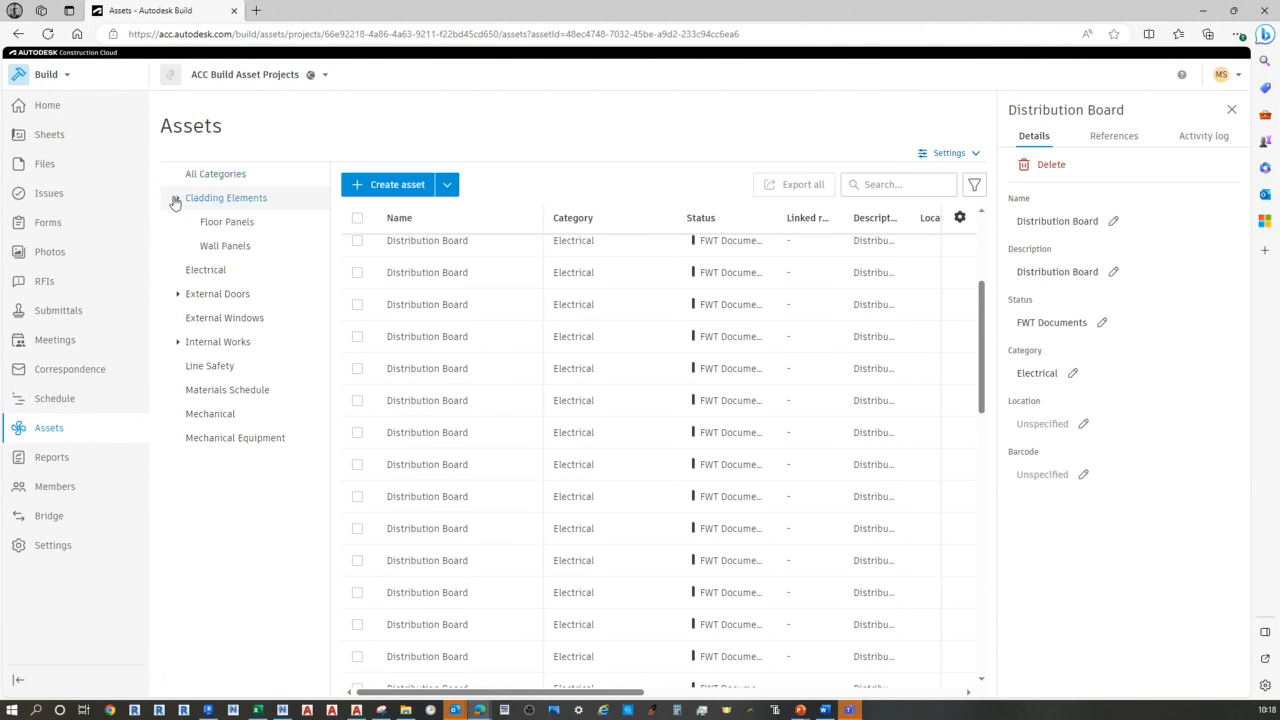
pyautogui.click(229, 250)
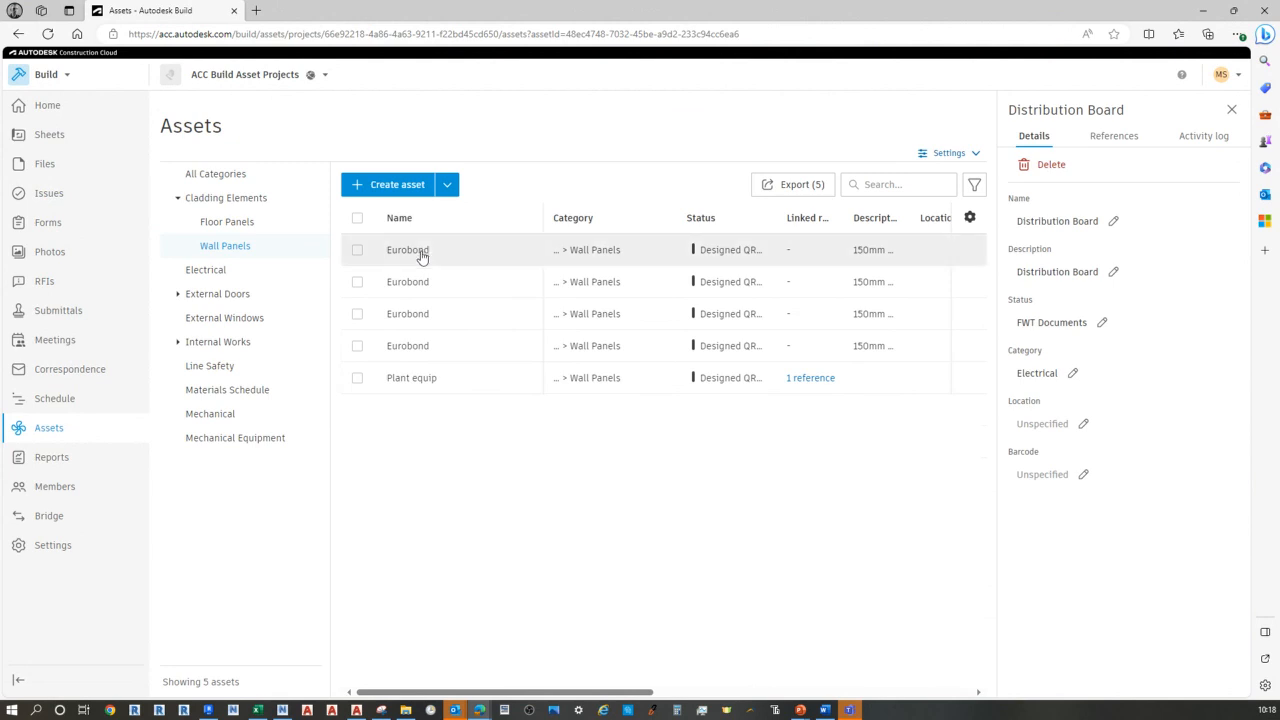
pyautogui.click(422, 257)
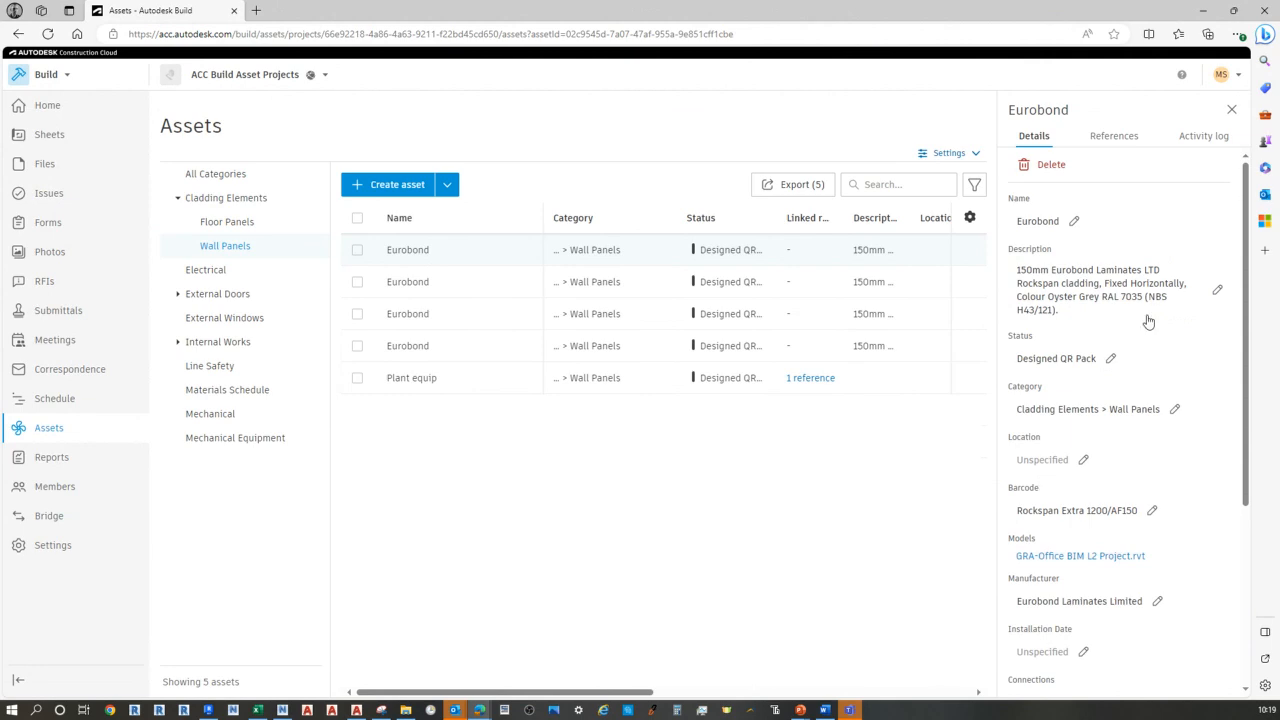
pyautogui.click(1234, 113)
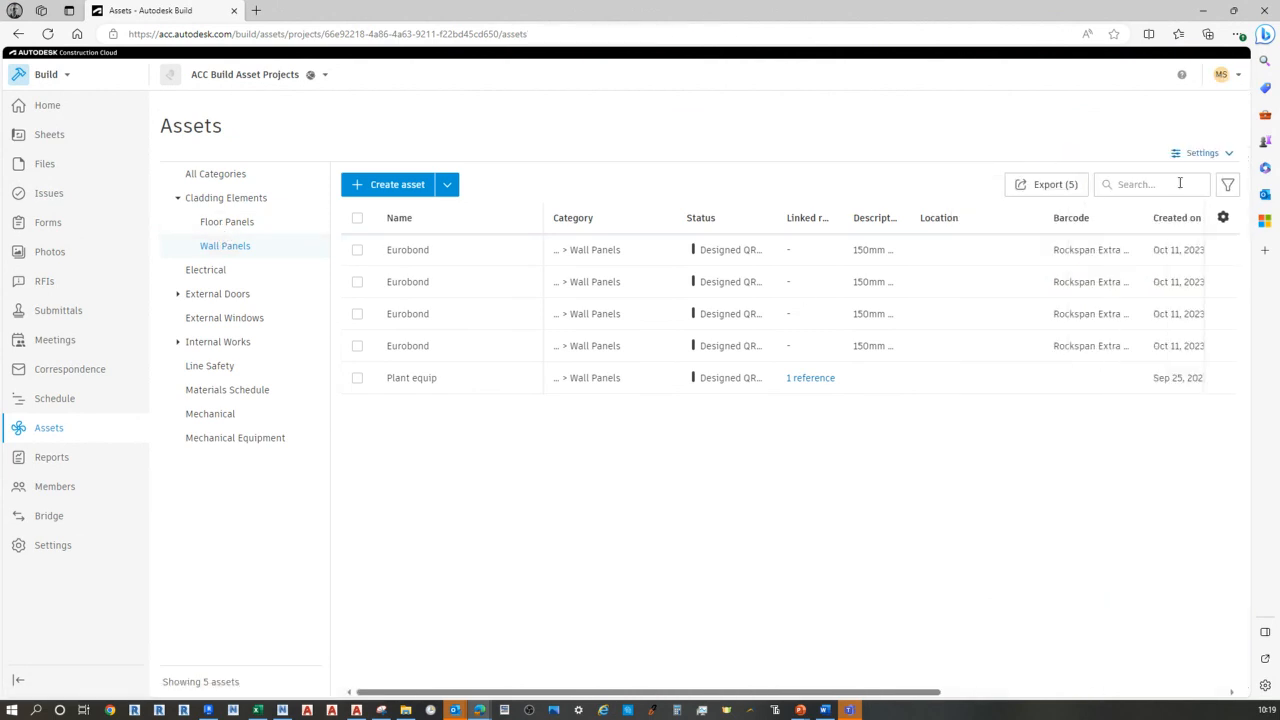
# Add GRA-Office BIM L2 Project.rvt from the 01 WIP Design > 01.01 Architecture > Models folder to the asset models
pyautogui.click(1203, 157)
pyautogui.click(1142, 178)
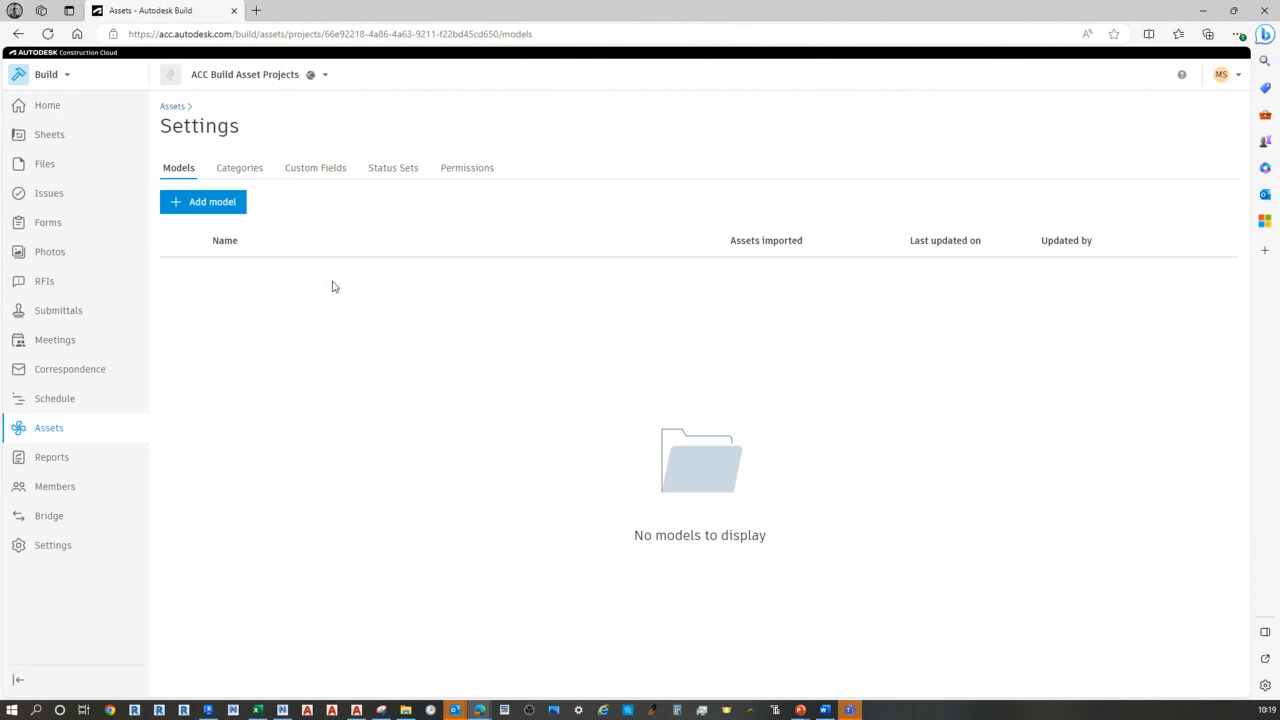
pyautogui.click(180, 209)
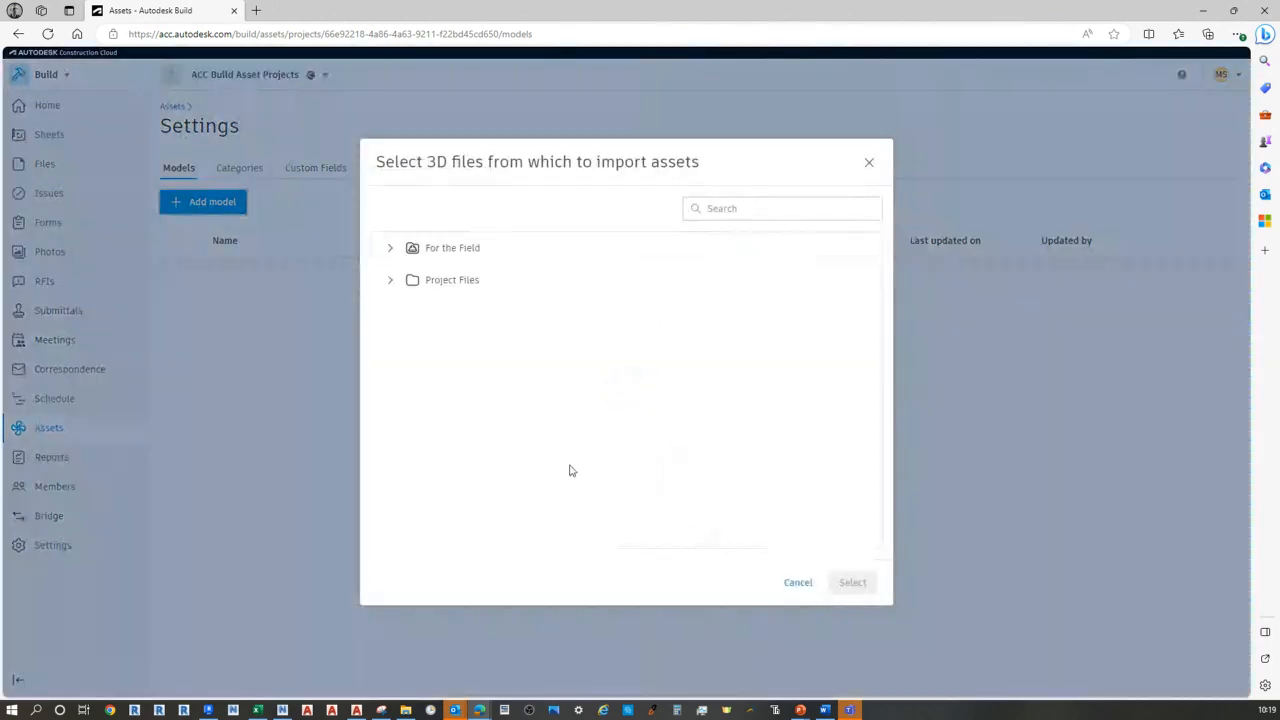
pyautogui.click(390, 280)
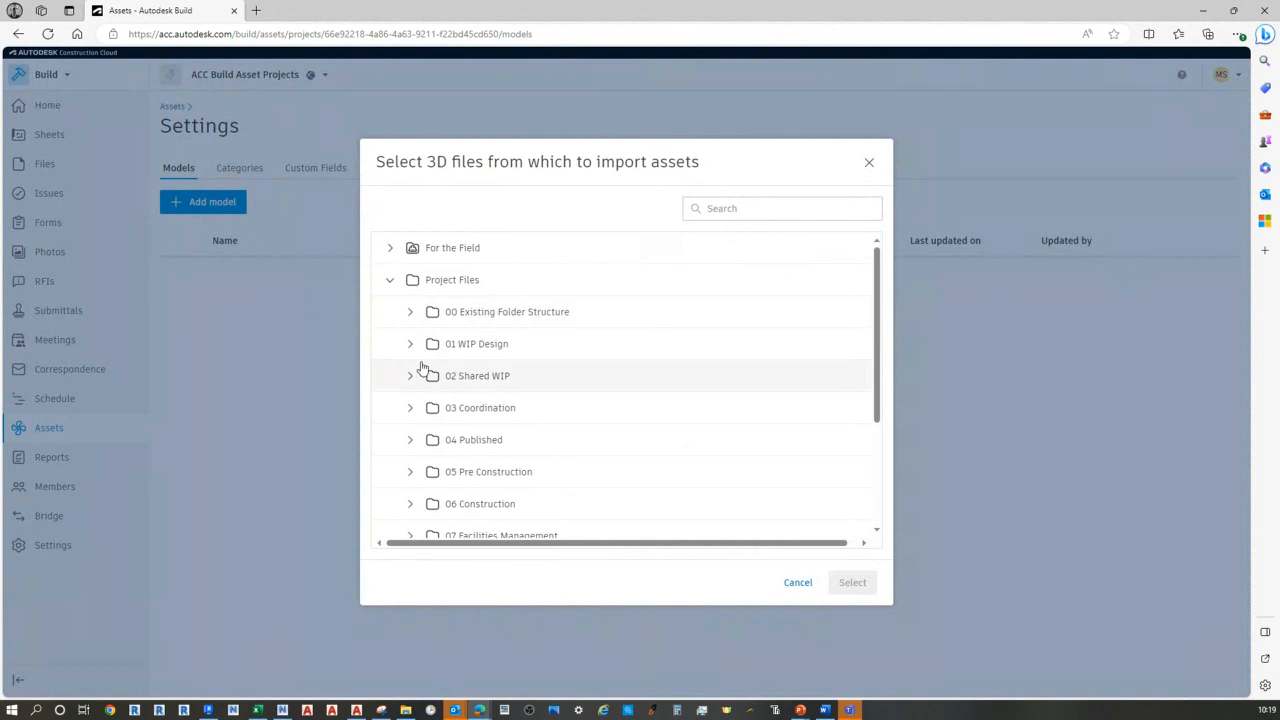
pyautogui.click(409, 344)
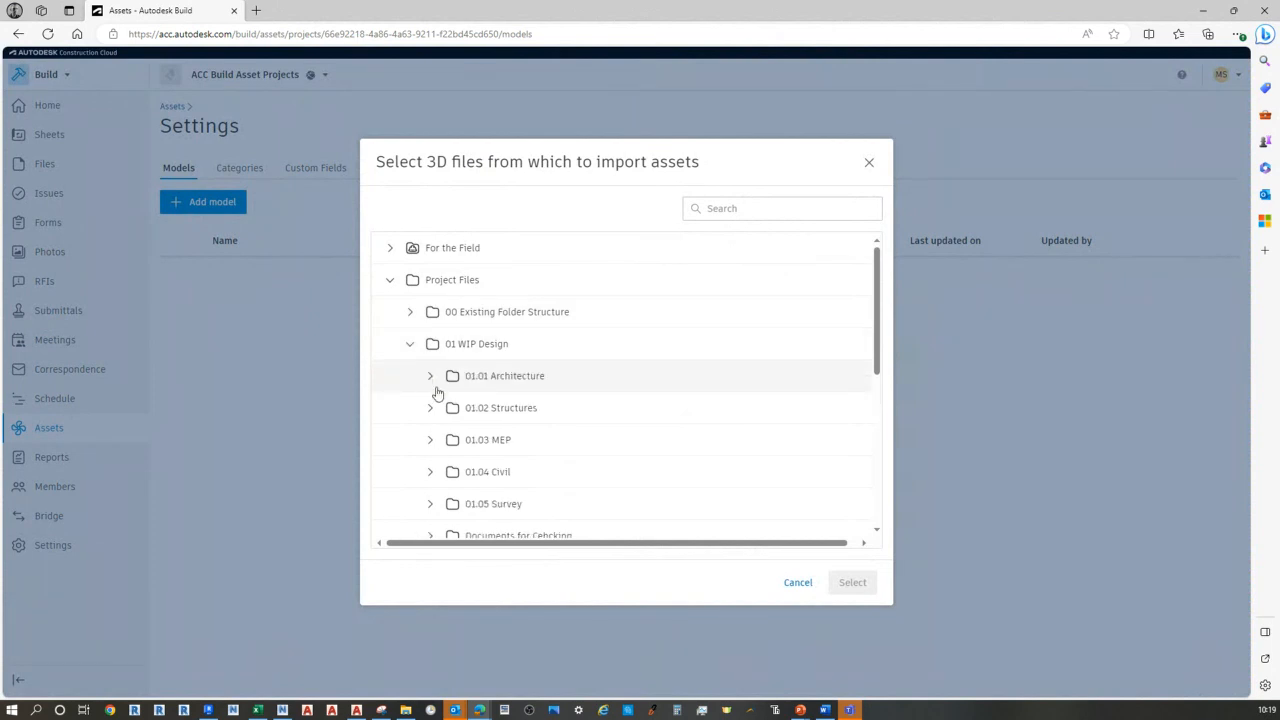
pyautogui.click(431, 378)
pyautogui.click(449, 440)
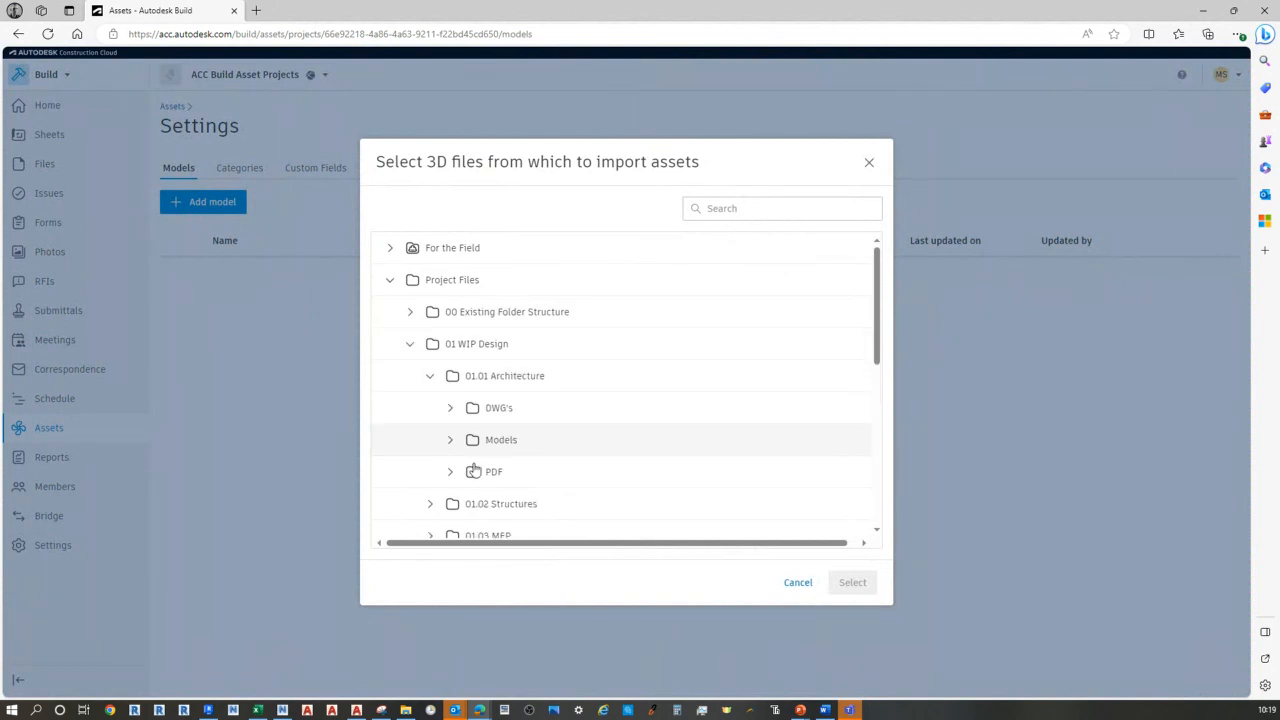
pyautogui.click(472, 472)
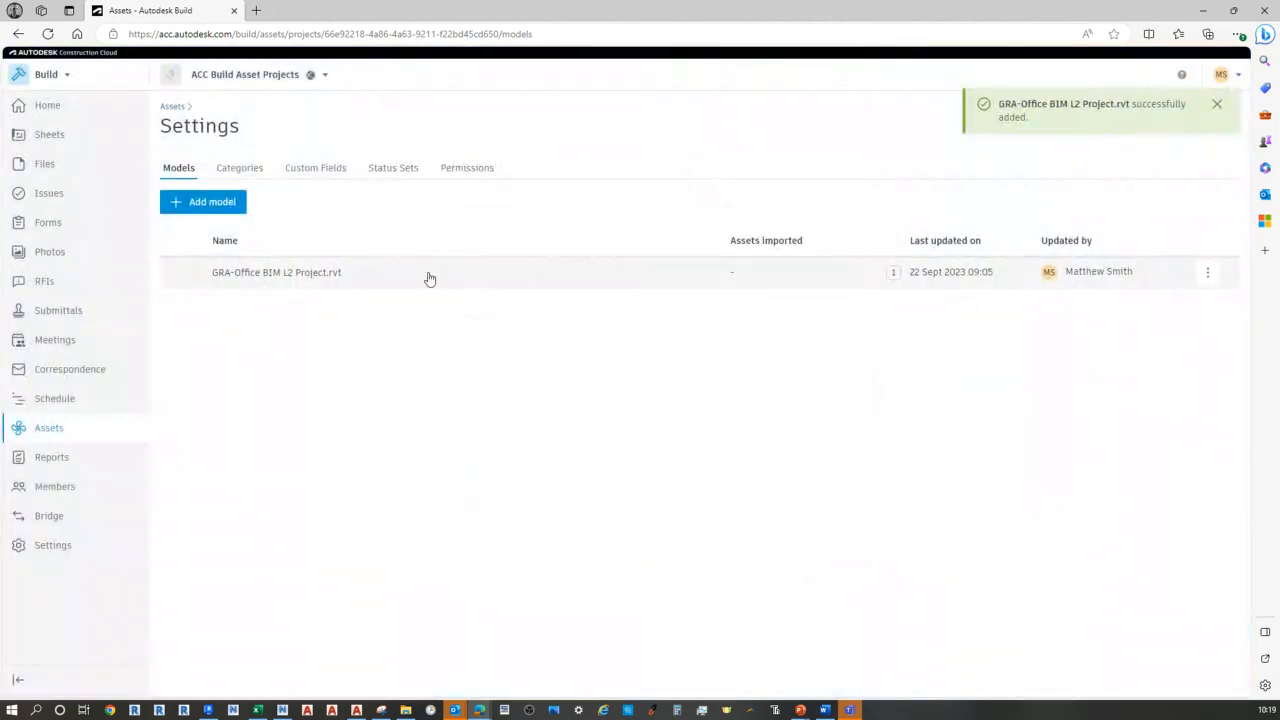
# Start mapping assets from GRA-Office BIM L2 Project.rvt and expand the Cladding Elements category
pyautogui.click(329, 274)
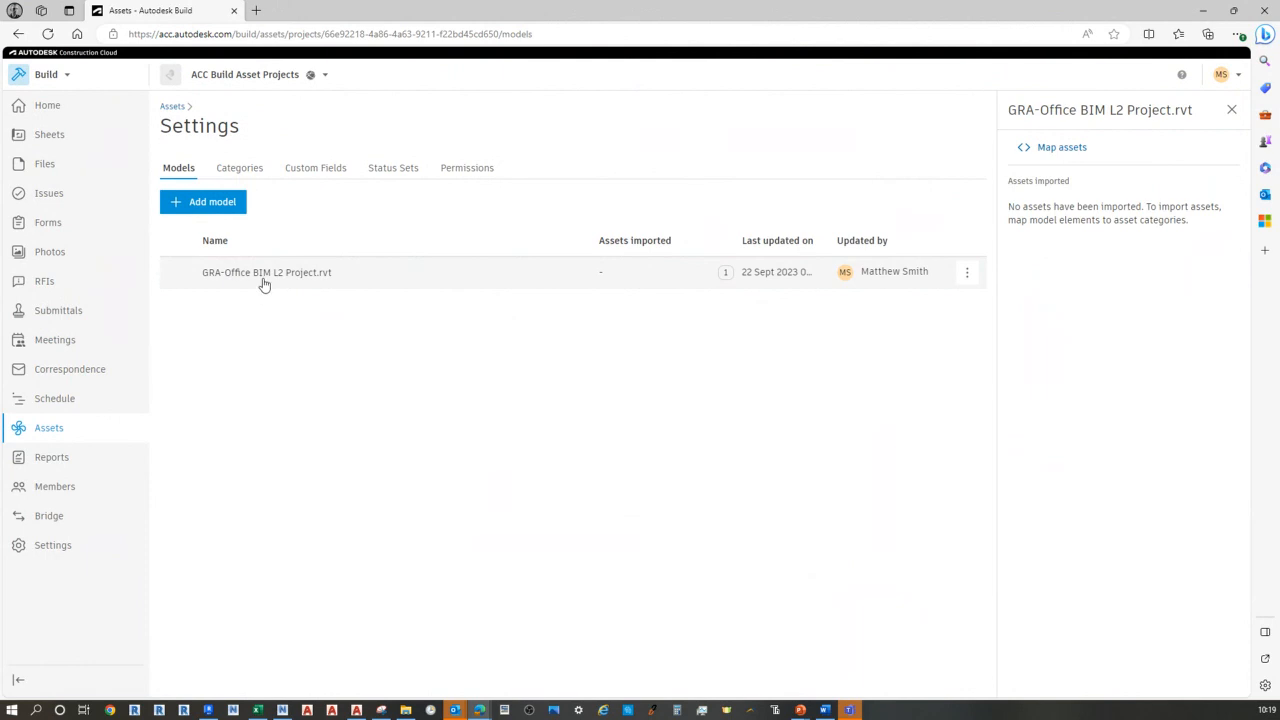
pyautogui.click(1061, 148)
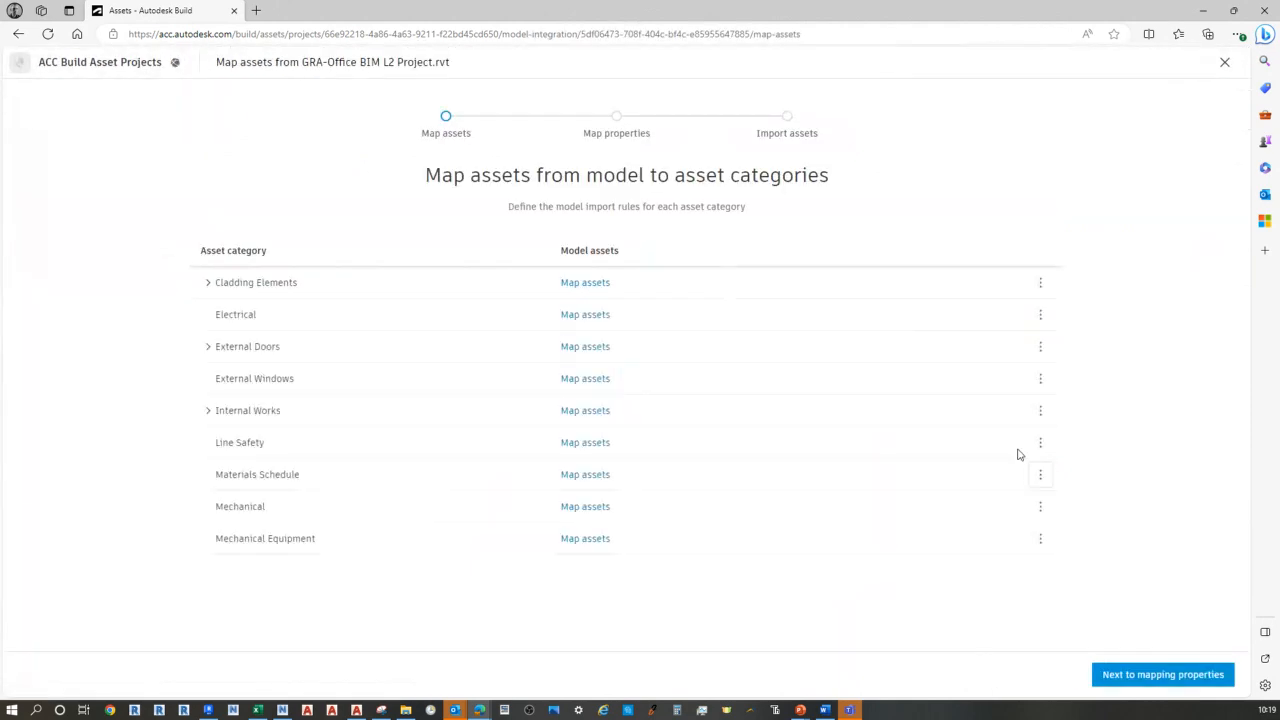
pyautogui.click(208, 283)
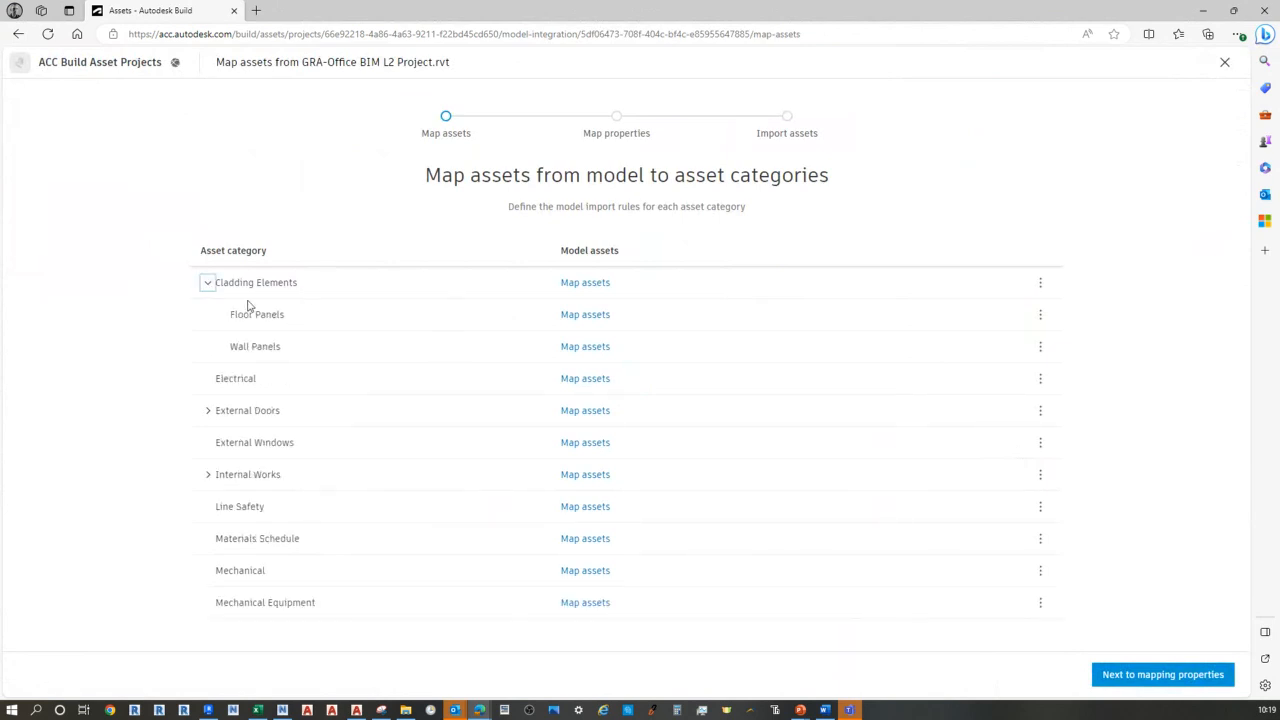
# Start mapping assets to External Windows, browse the rule properties, and check the selected window's type properties in Revit before returning to the browser
pyautogui.moveTo(237, 345); pyautogui.dragTo(318, 348)
pyautogui.click(580, 448)
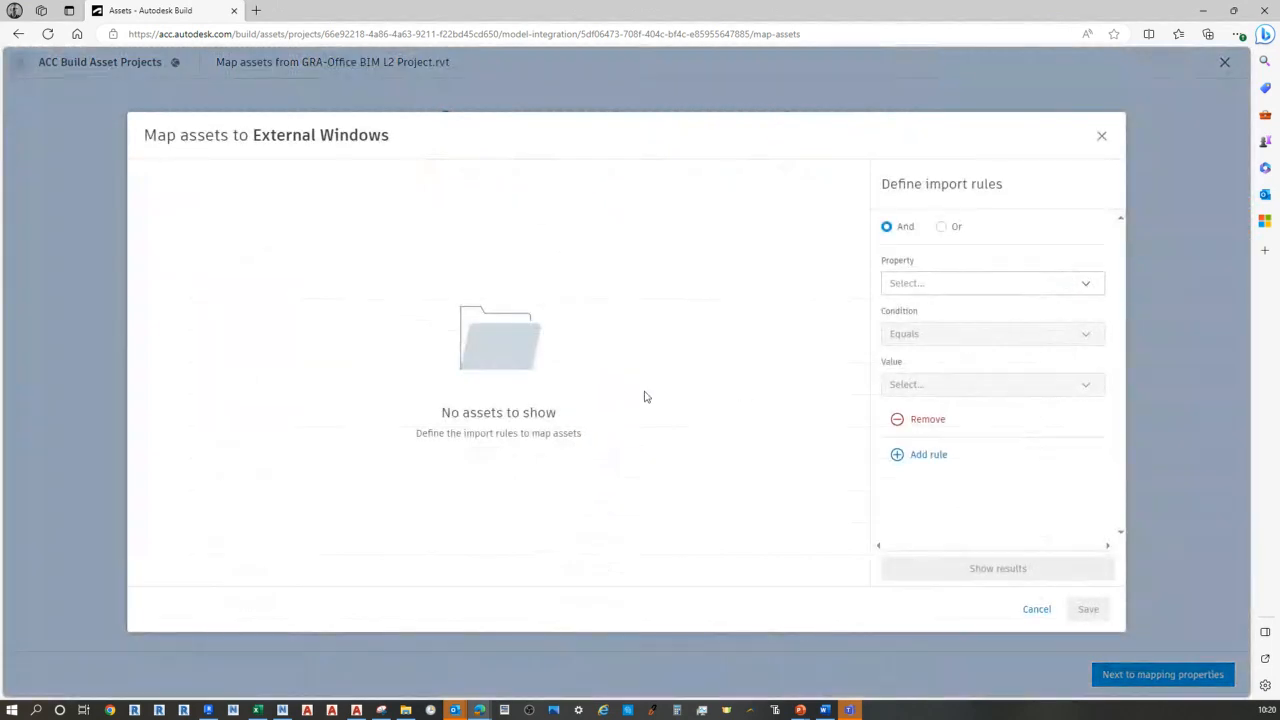
pyautogui.click(974, 283)
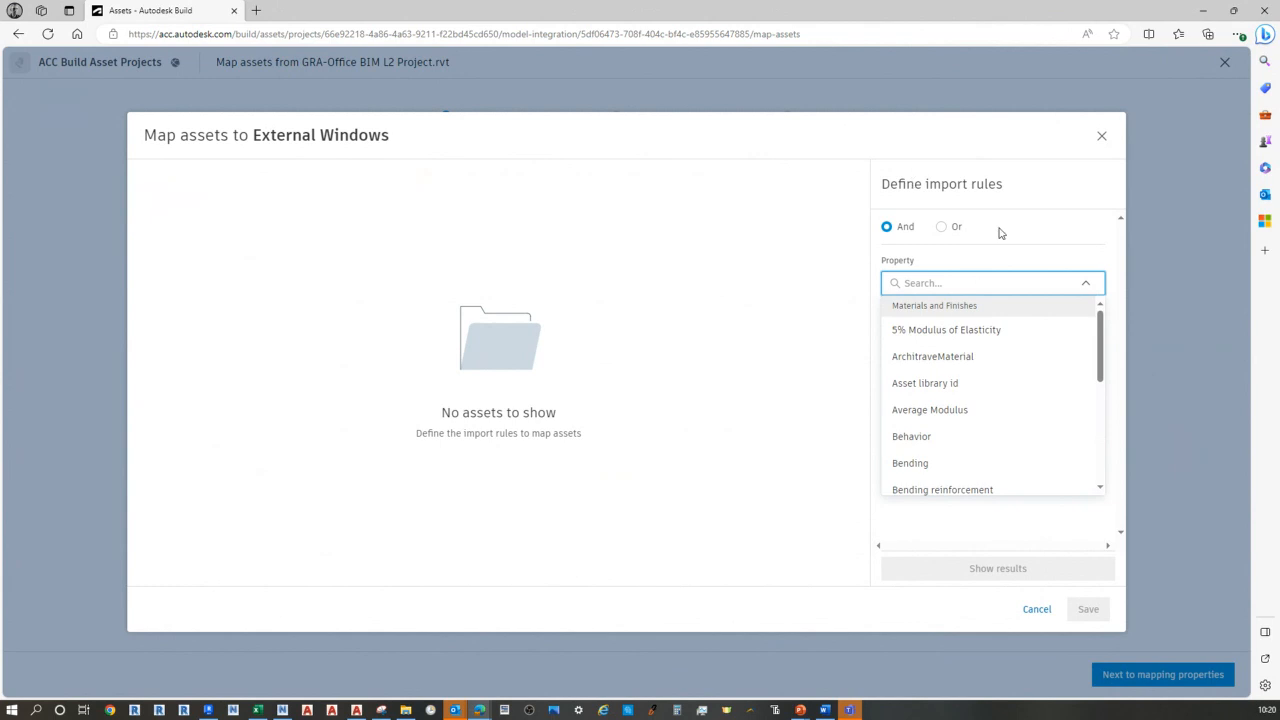
pyautogui.scroll(-3, 905, 458)
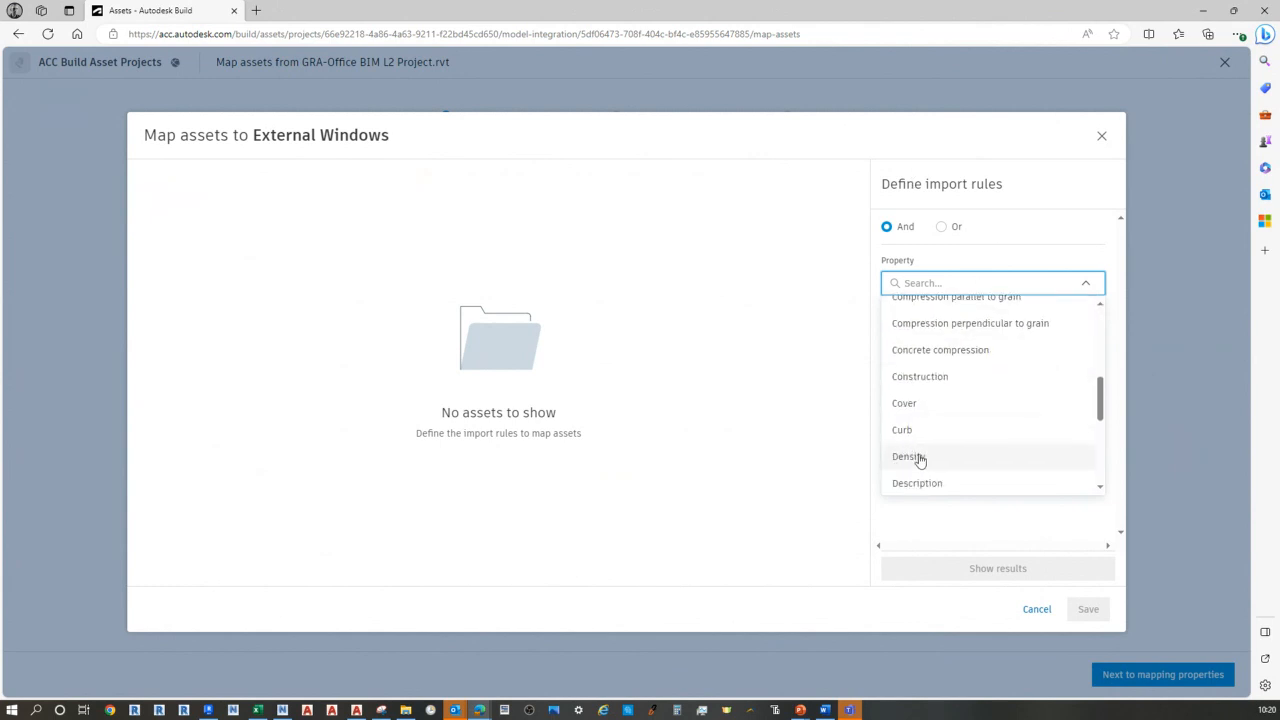
pyautogui.scroll(-3, 918, 459)
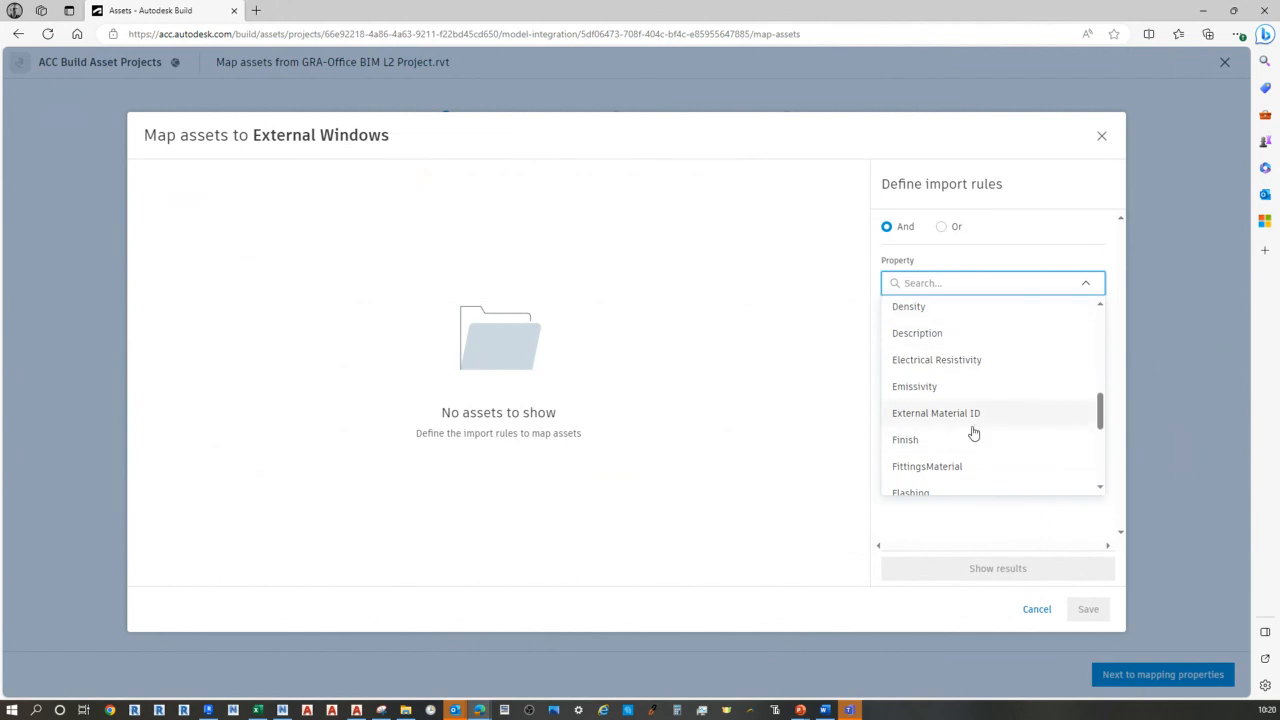
pyautogui.click(207, 710)
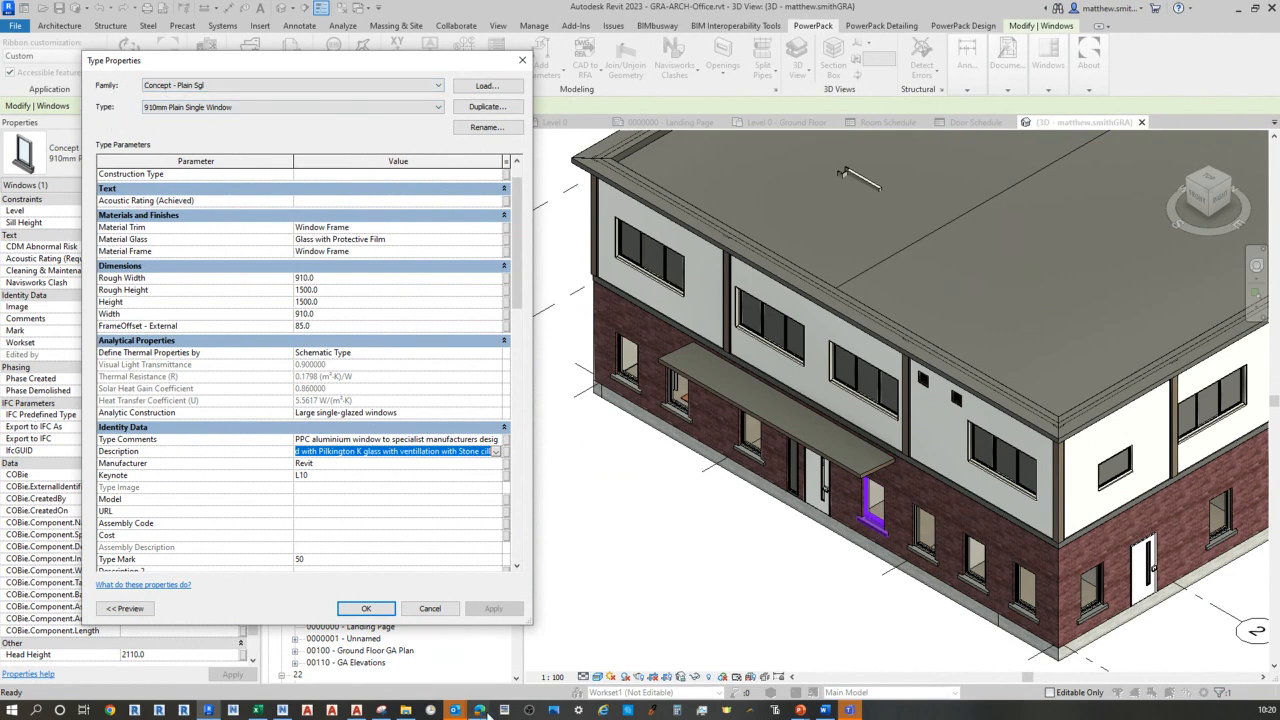
pyautogui.moveTo(487, 713)
pyautogui.click(482, 648)
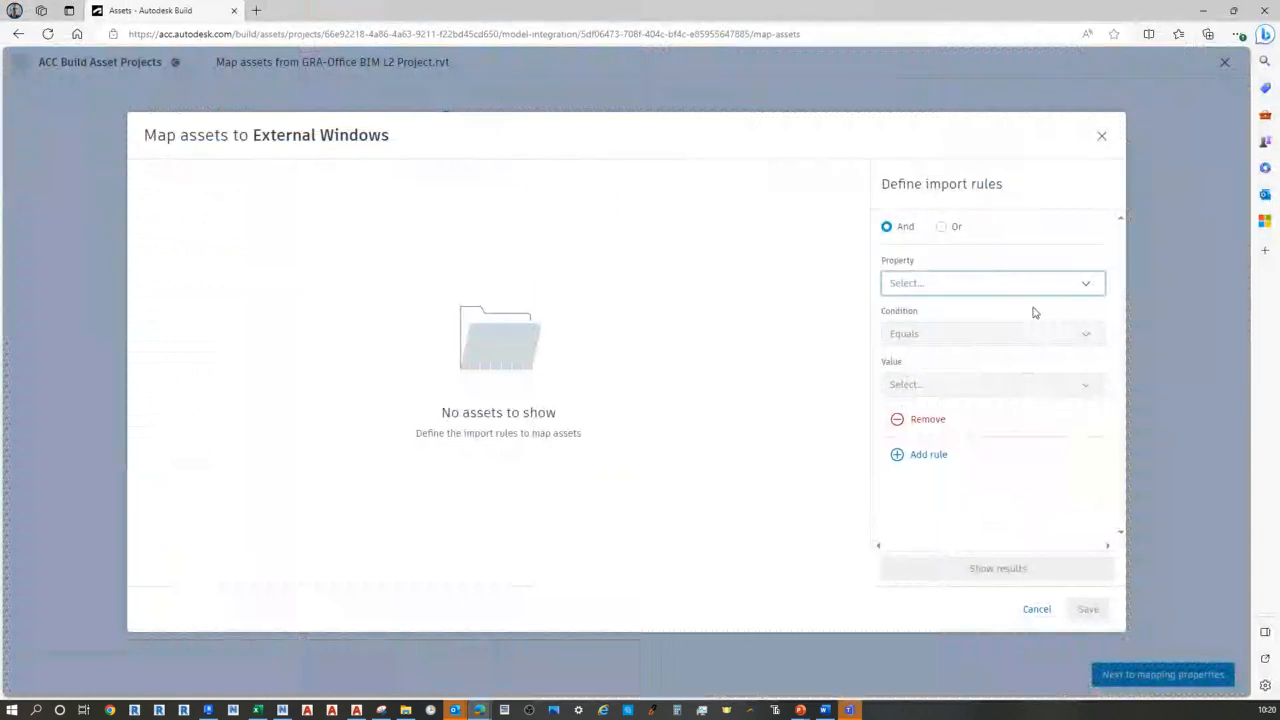
# Search the import rule properties for "type" and choose Type Name as the rule's property
pyautogui.click(1054, 283)
pyautogui.write('typ')
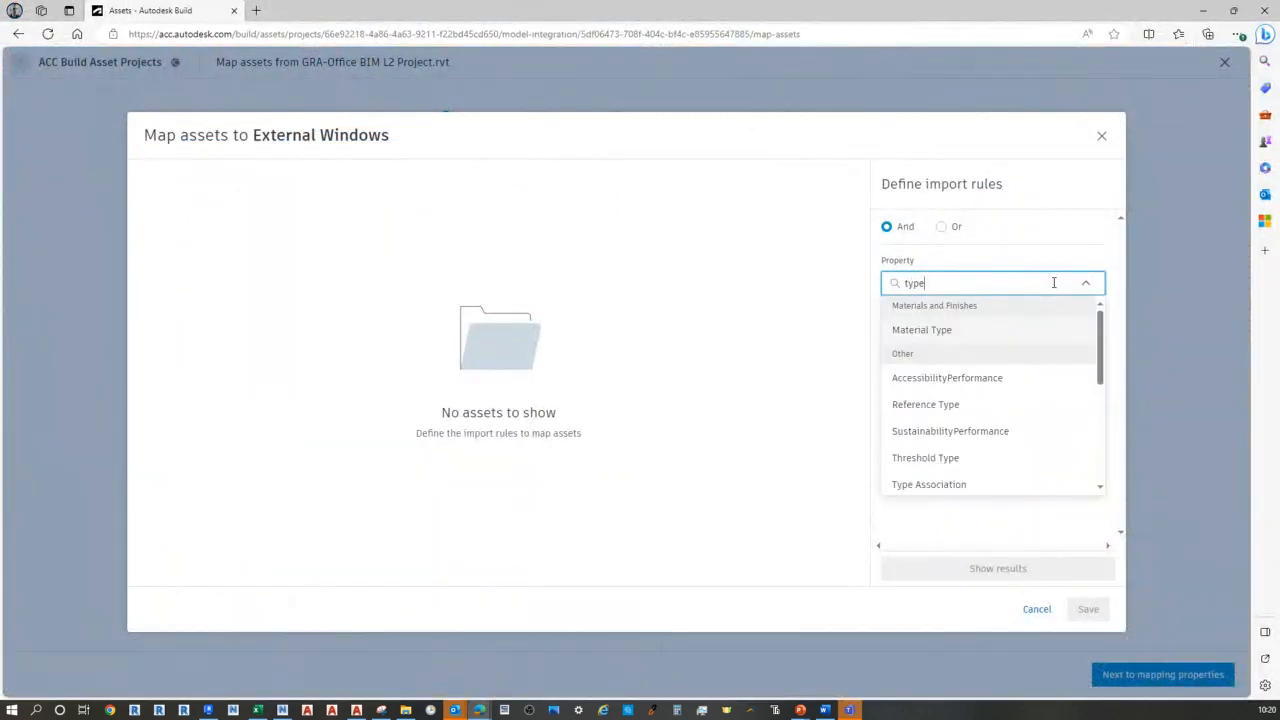
pyautogui.write('e')
pyautogui.scroll(-5, 985, 353)
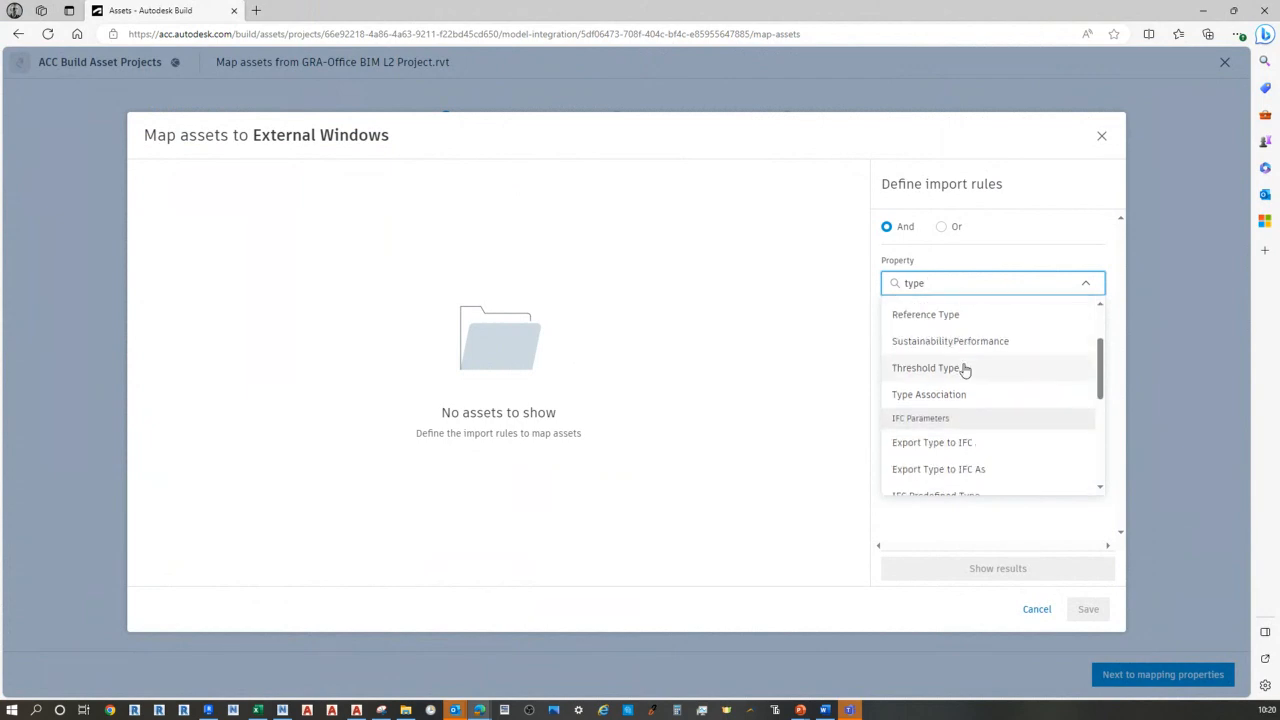
pyautogui.scroll(-3, 935, 400)
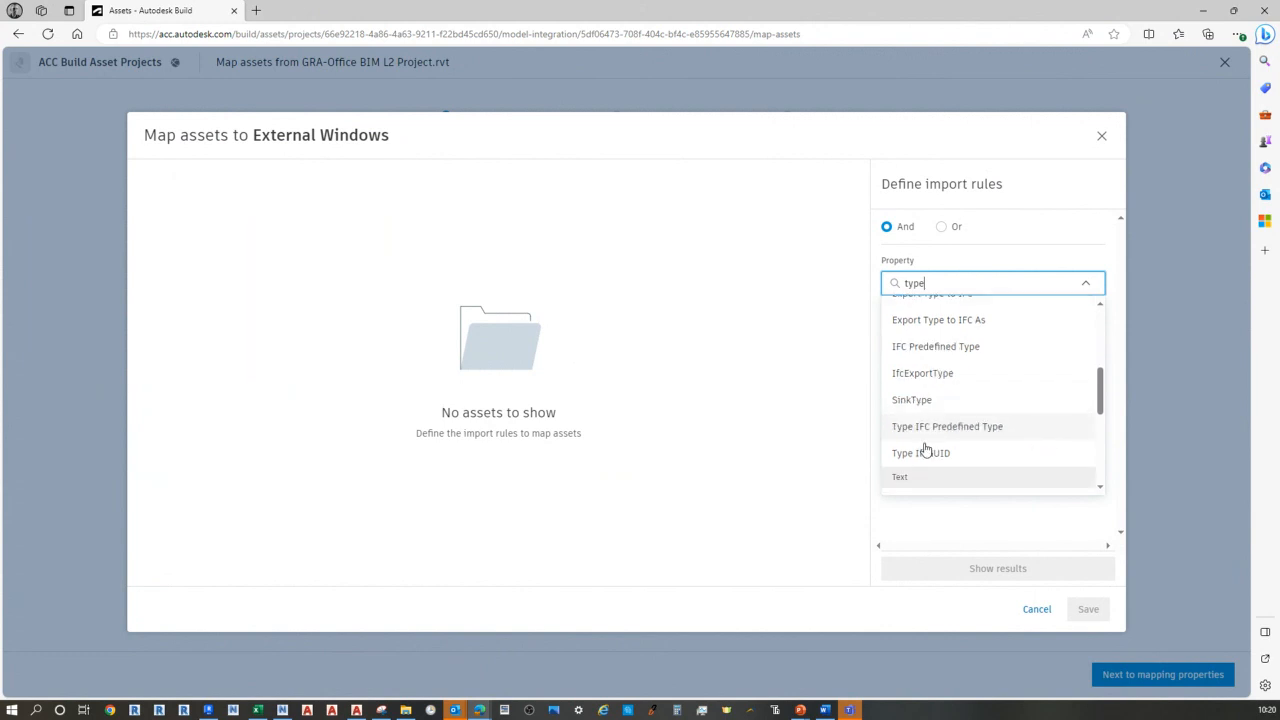
pyautogui.scroll(-1, 918, 445)
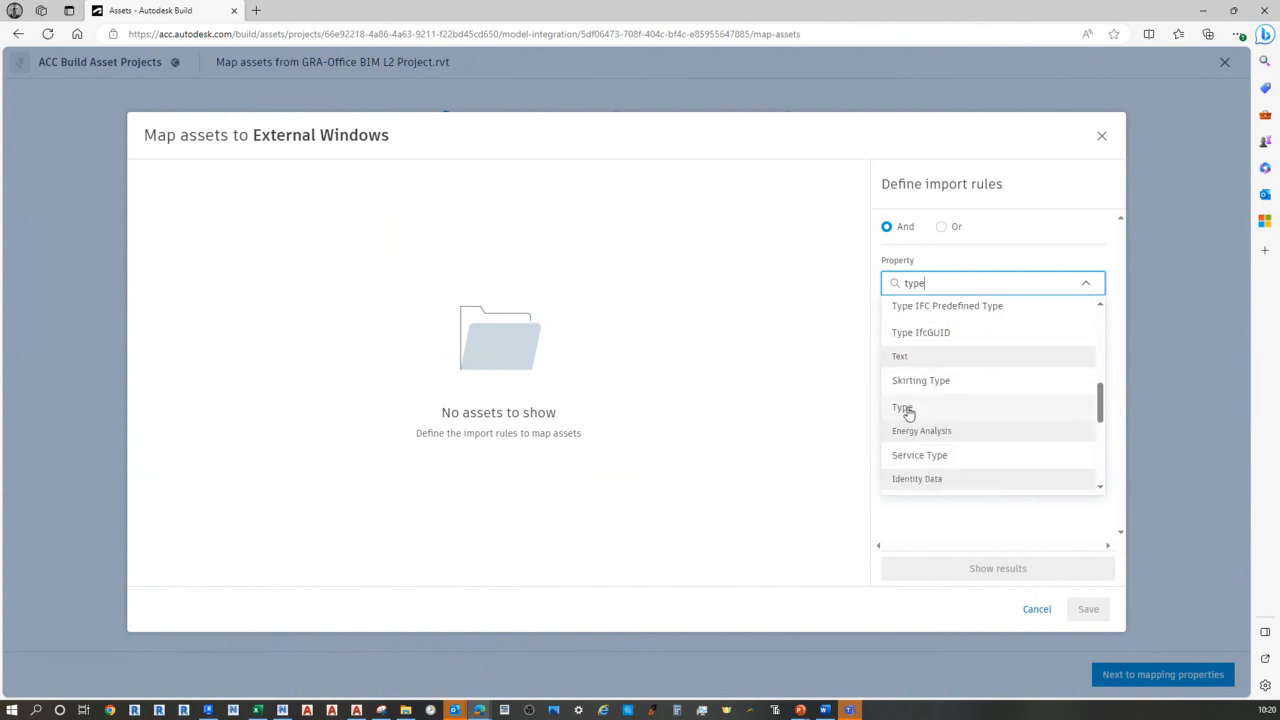
pyautogui.scroll(-1, 918, 405)
pyautogui.scroll(-1, 918, 420)
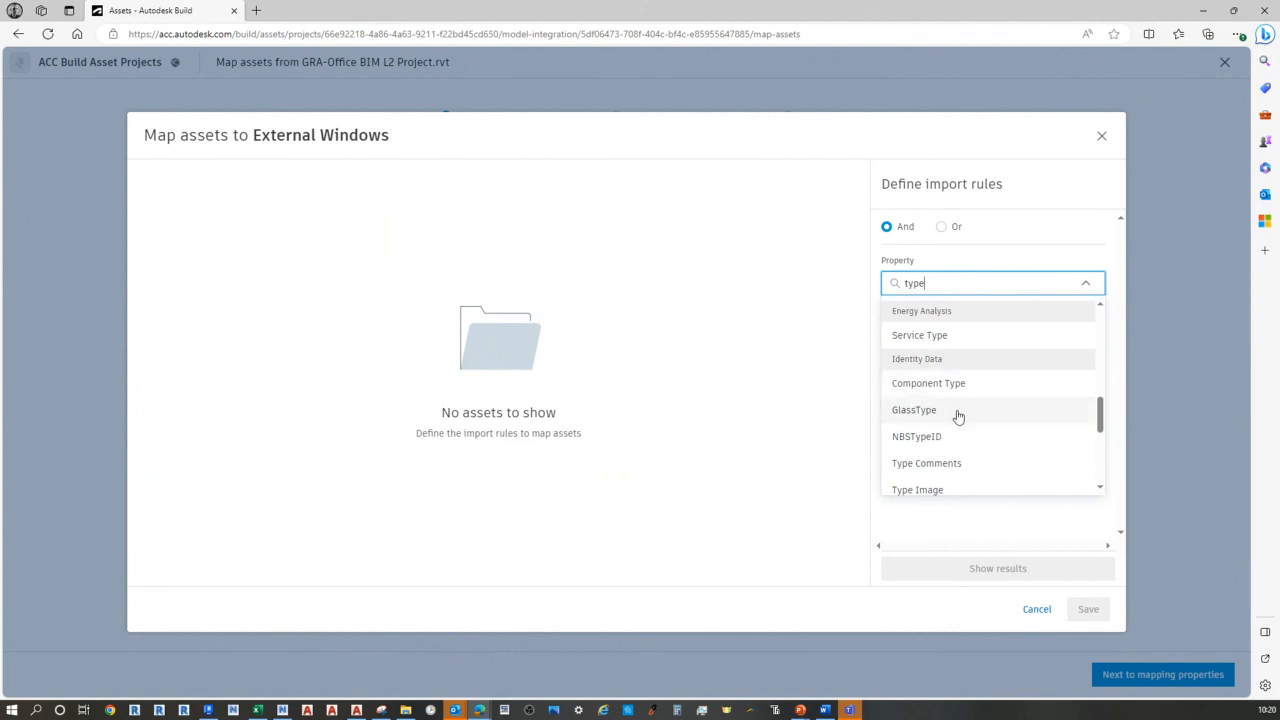
pyautogui.scroll(-1, 960, 414)
pyautogui.scroll(-1, 958, 418)
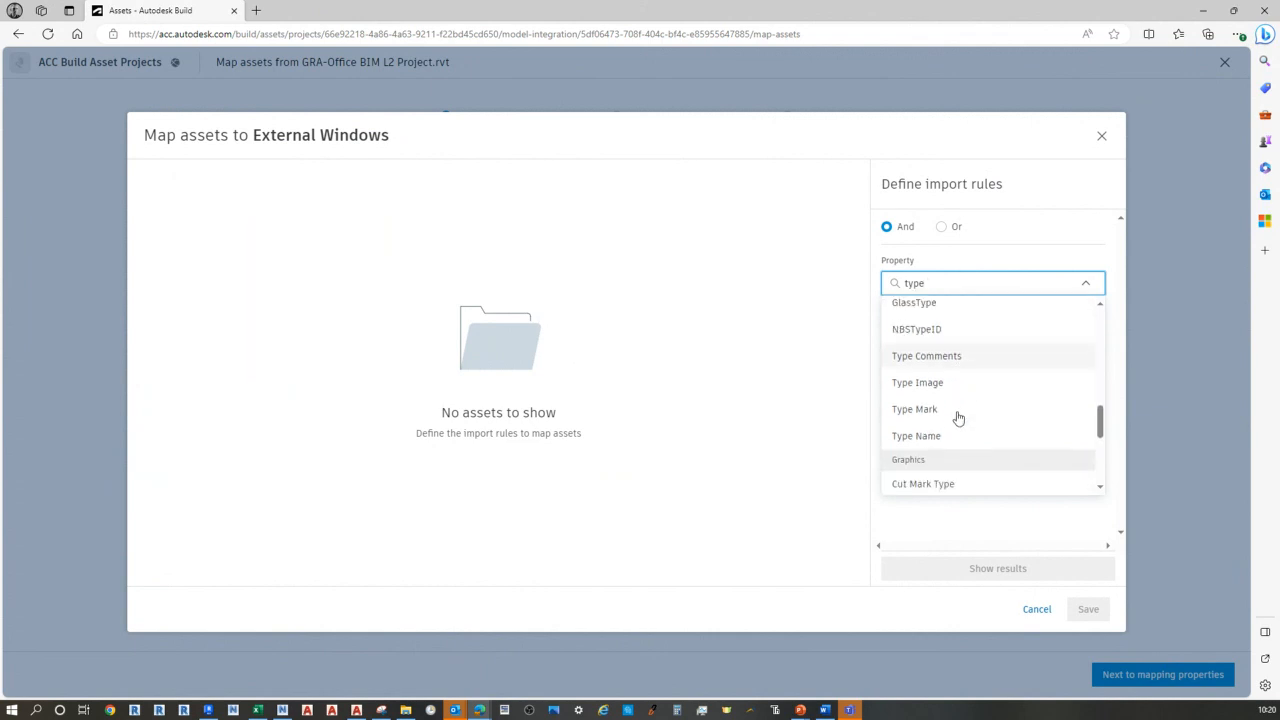
pyautogui.click(909, 427)
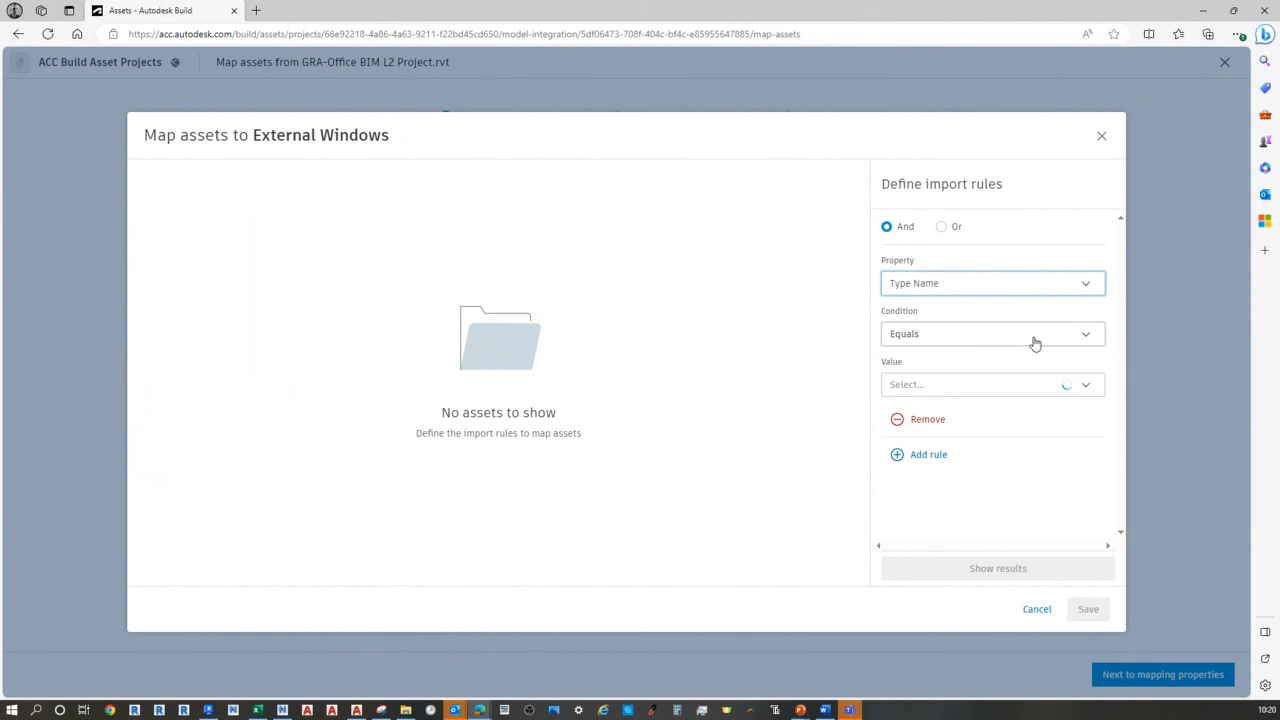
# Using the window type name in Revit as reference, set the condition to Contains "Single window", show the results and save the External Windows mapping
pyautogui.click(963, 336)
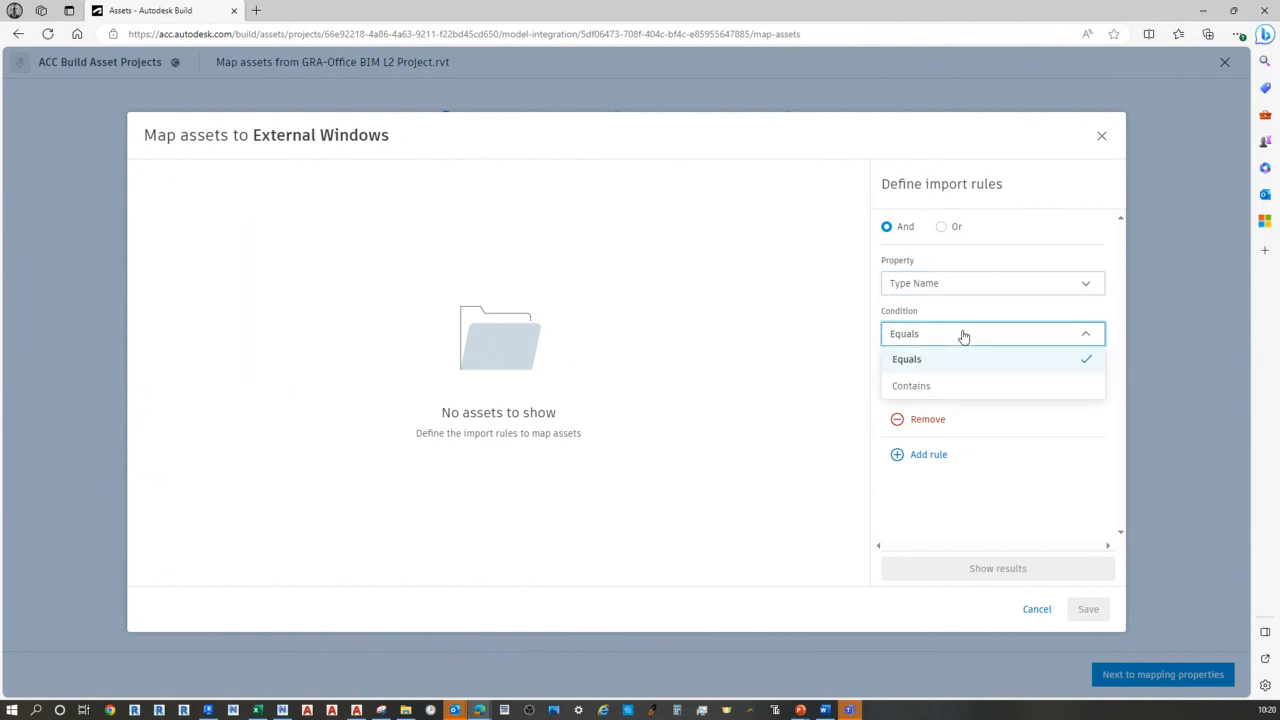
pyautogui.click(207, 710)
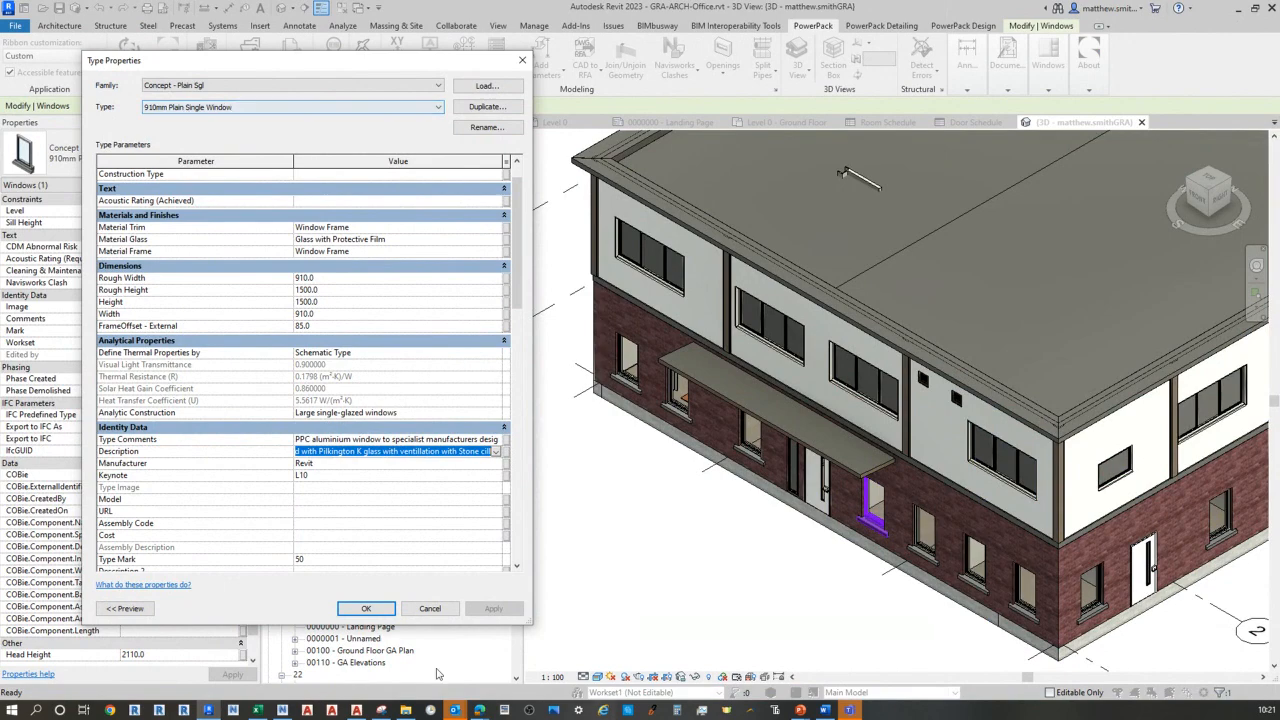
pyautogui.click(480, 710)
pyautogui.click(515, 672)
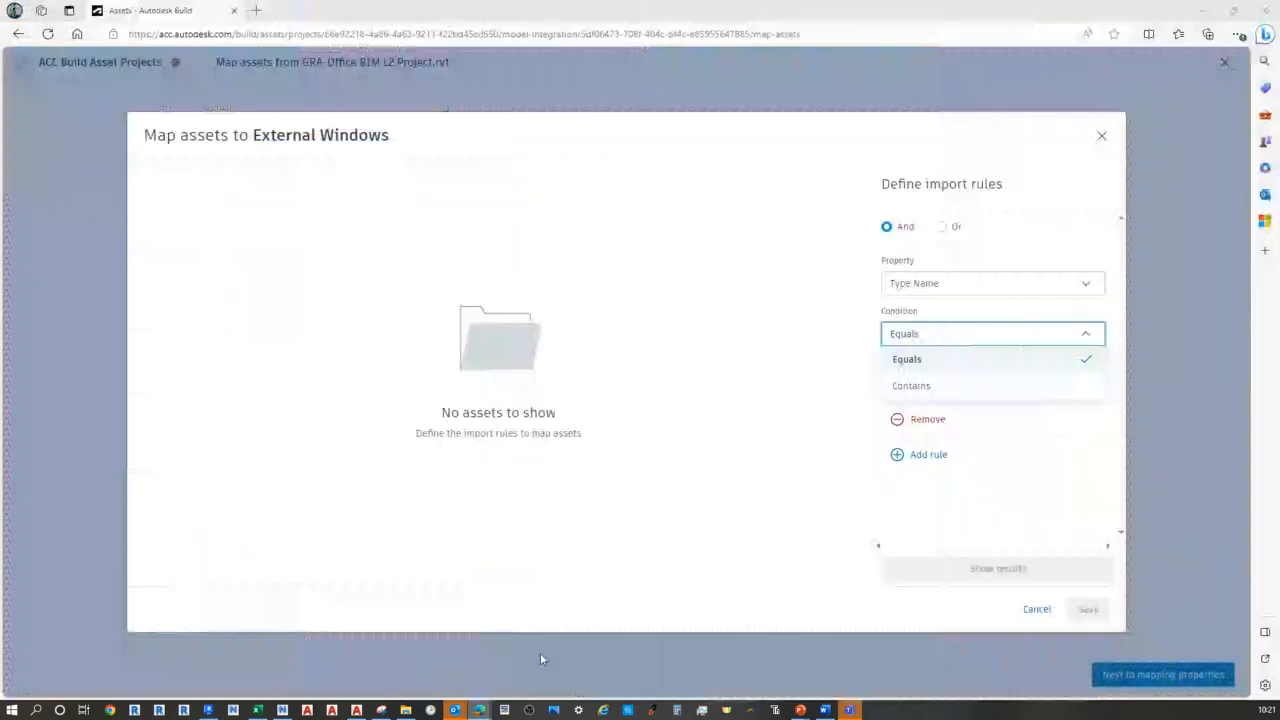
pyautogui.click(922, 389)
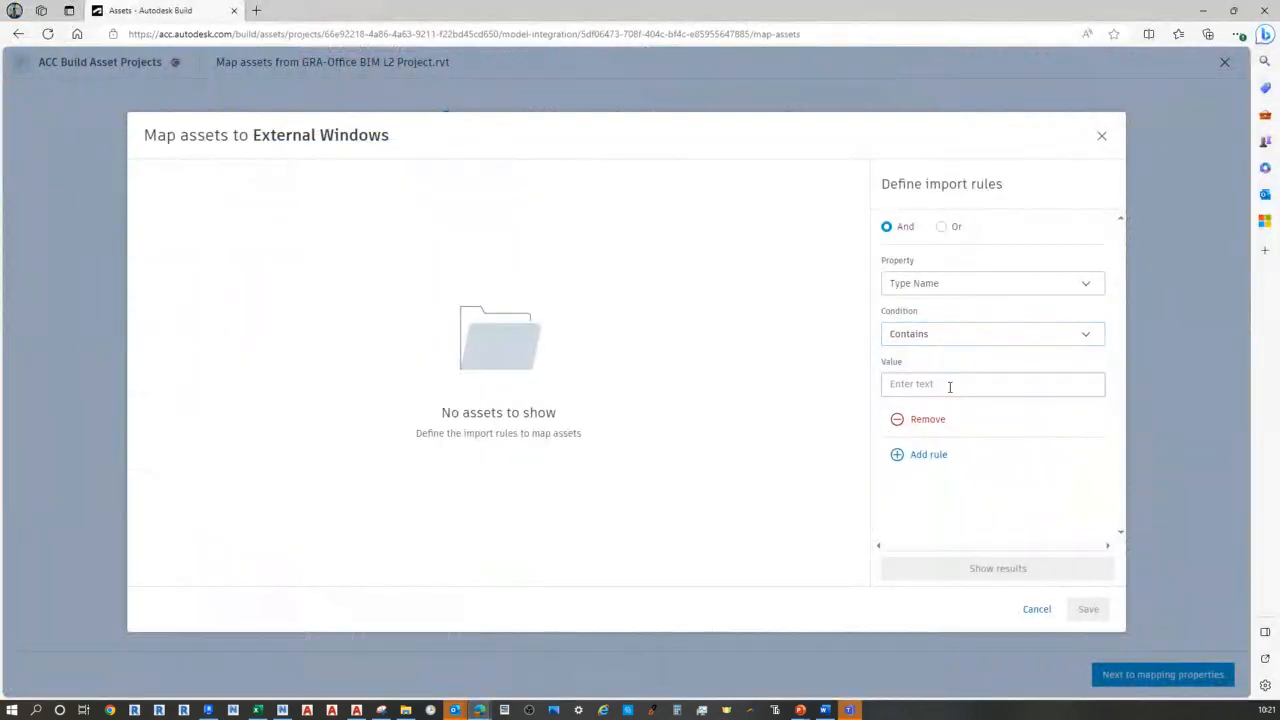
pyautogui.click(950, 386)
pyautogui.write('St')
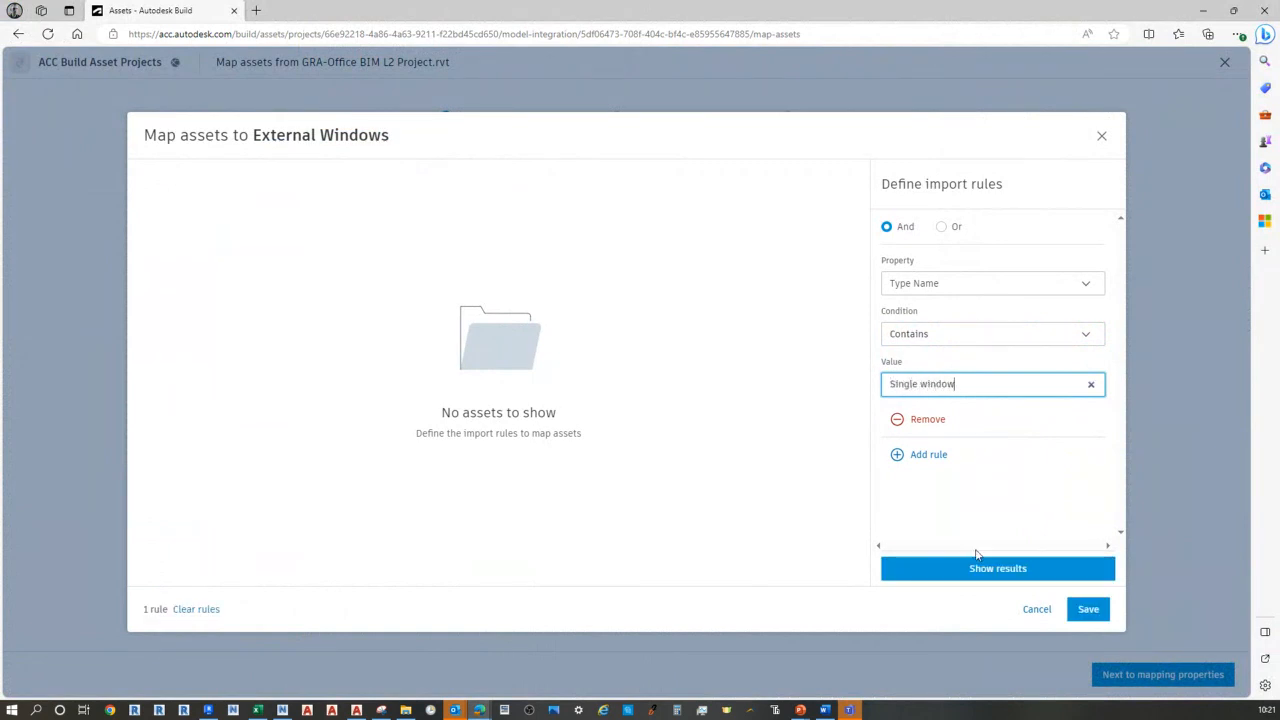
pyautogui.click(951, 569)
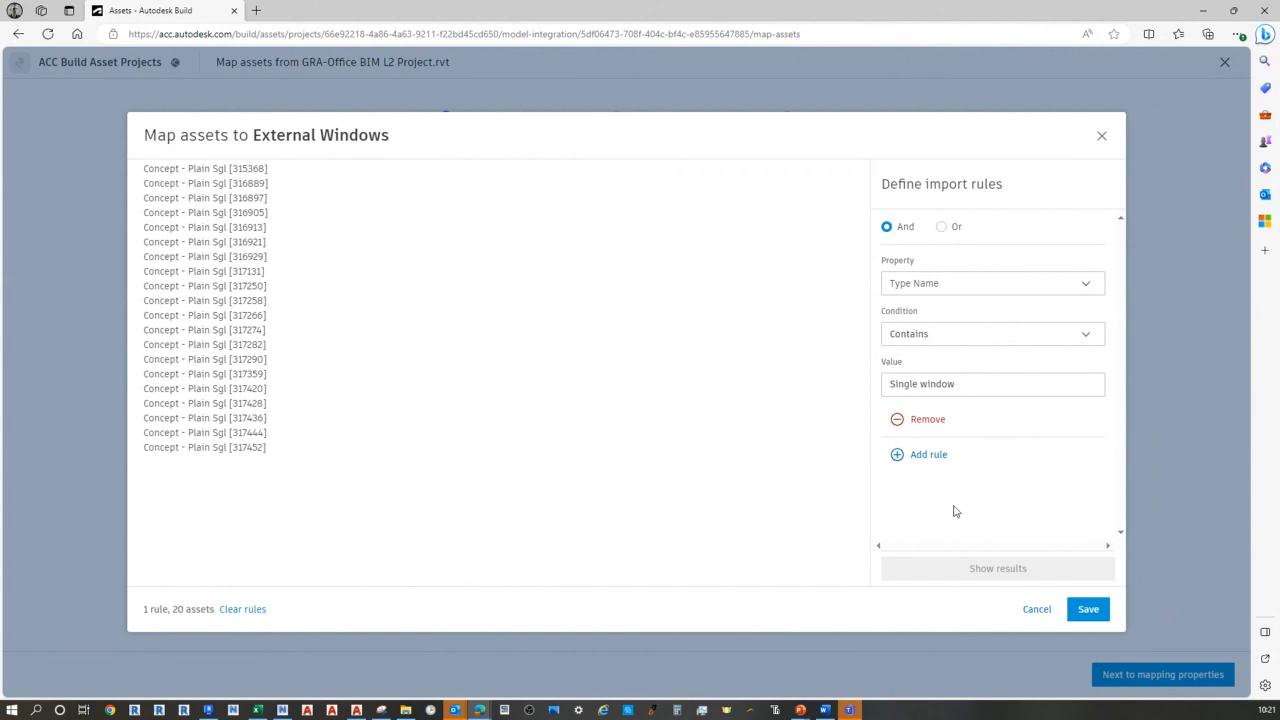
pyautogui.click(1086, 609)
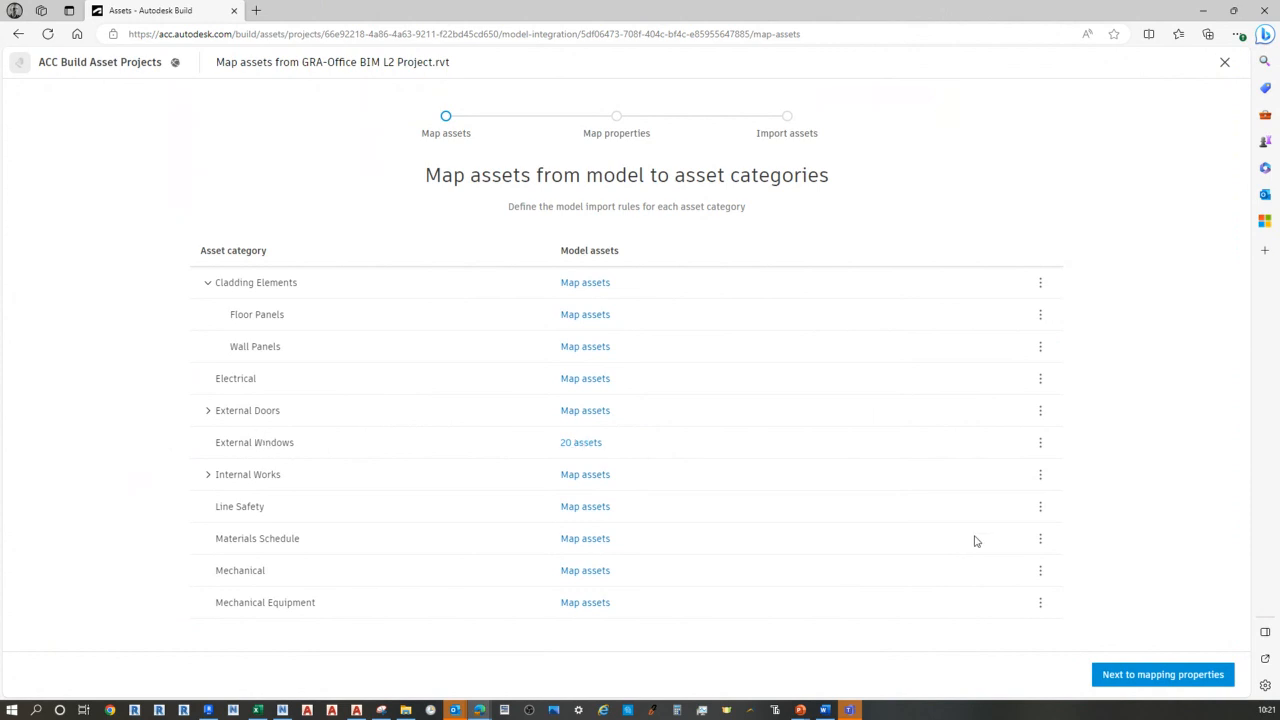
# Proceed without mapping extra properties and import the External Windows assets from the model
pyautogui.click(1131, 679)
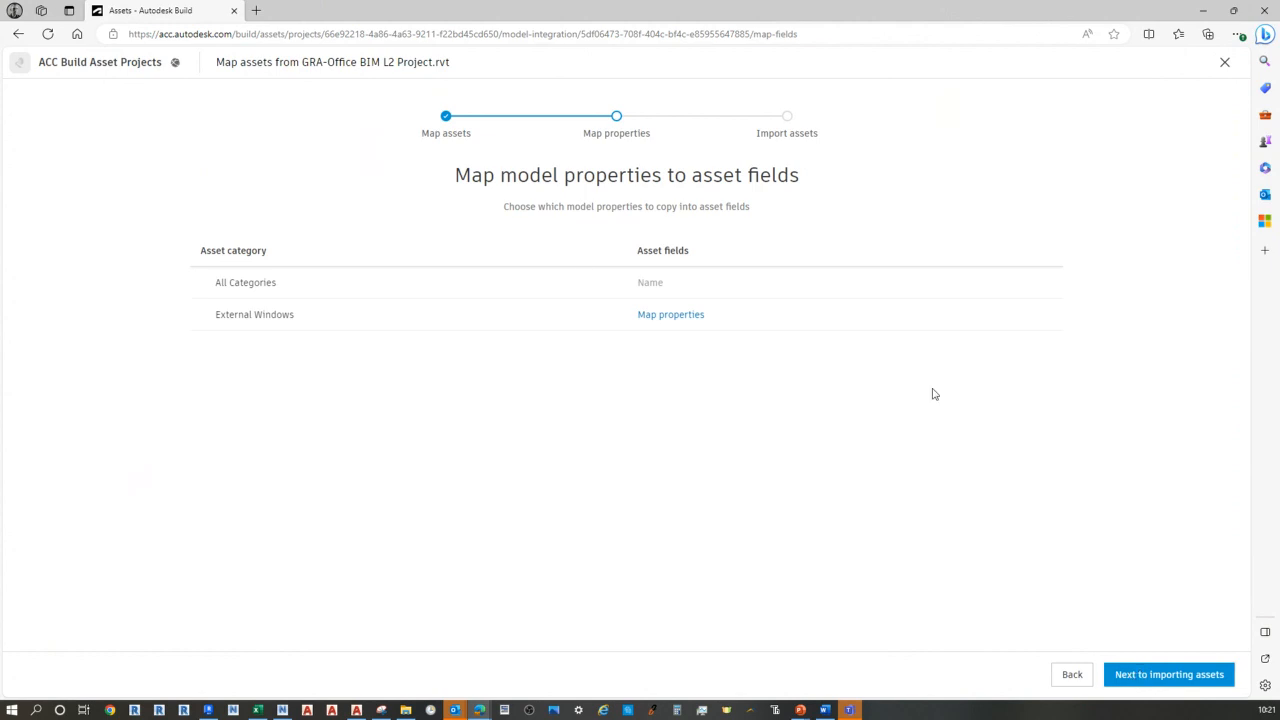
pyautogui.click(1131, 680)
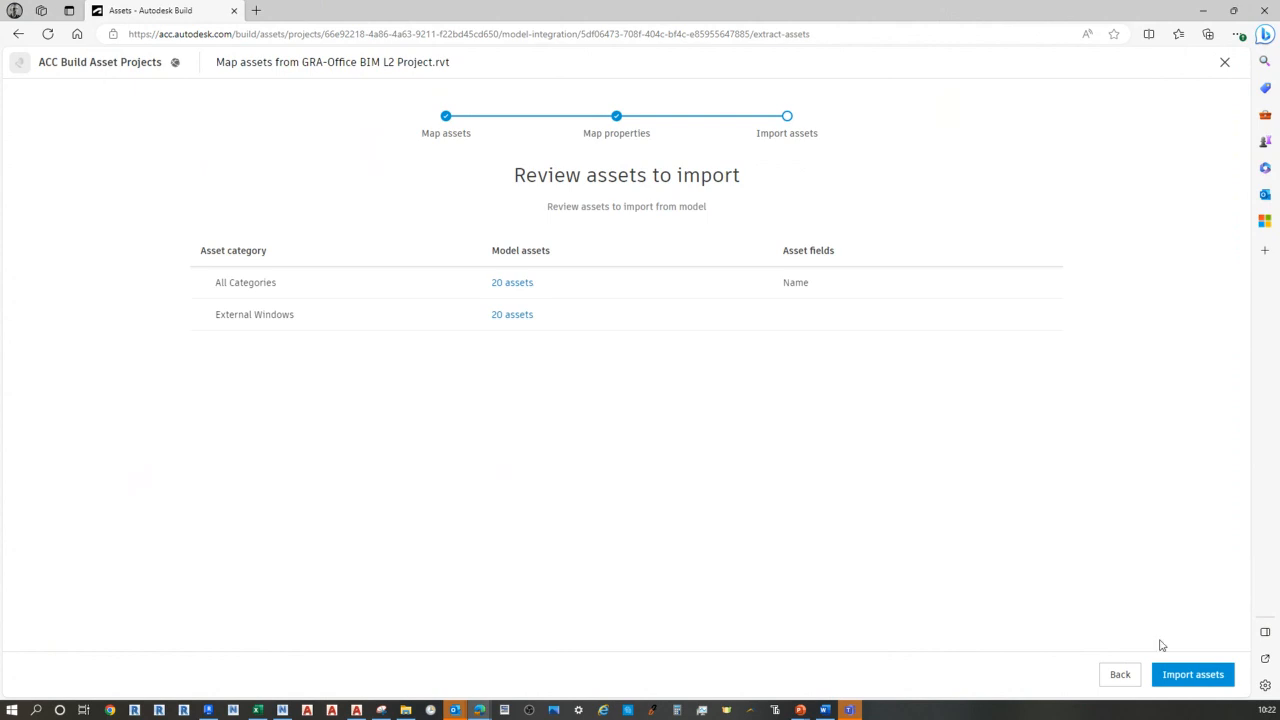
pyautogui.click(1195, 676)
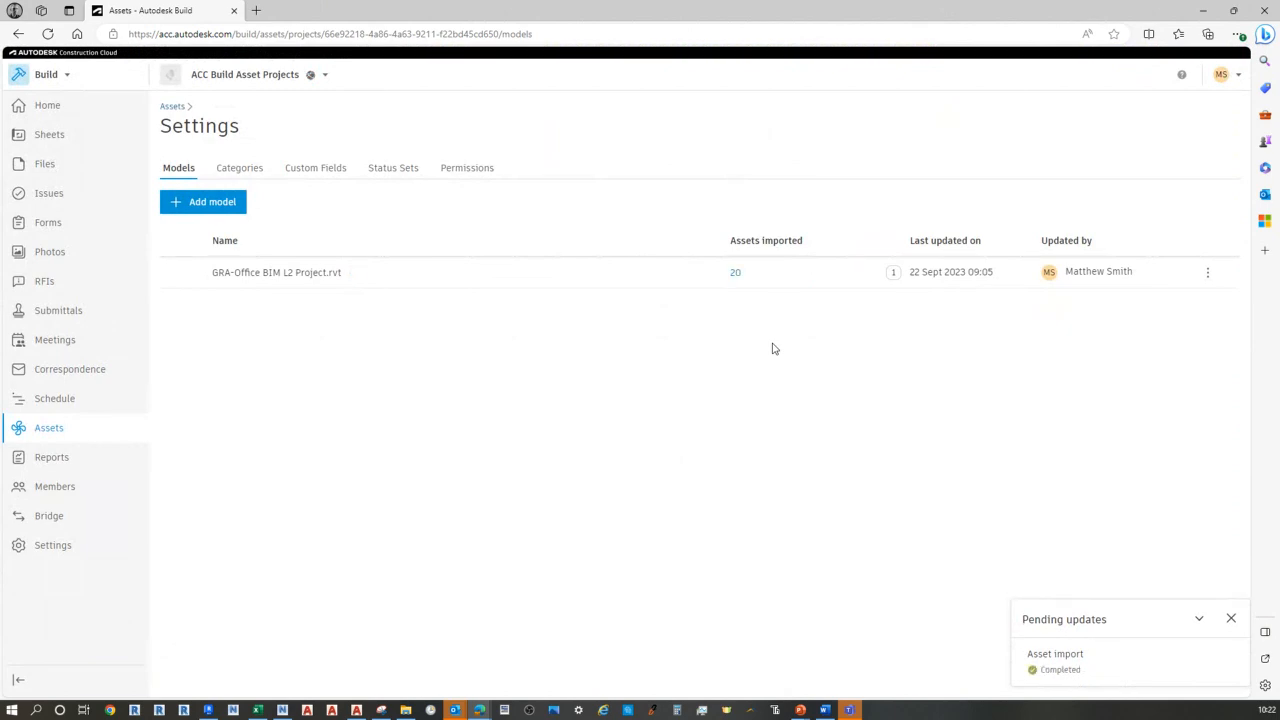
# Reopen the mappings of GRA-Office BIM L2 Project.rvt for editing and open the property mapping for External Windows
pyautogui.click(736, 276)
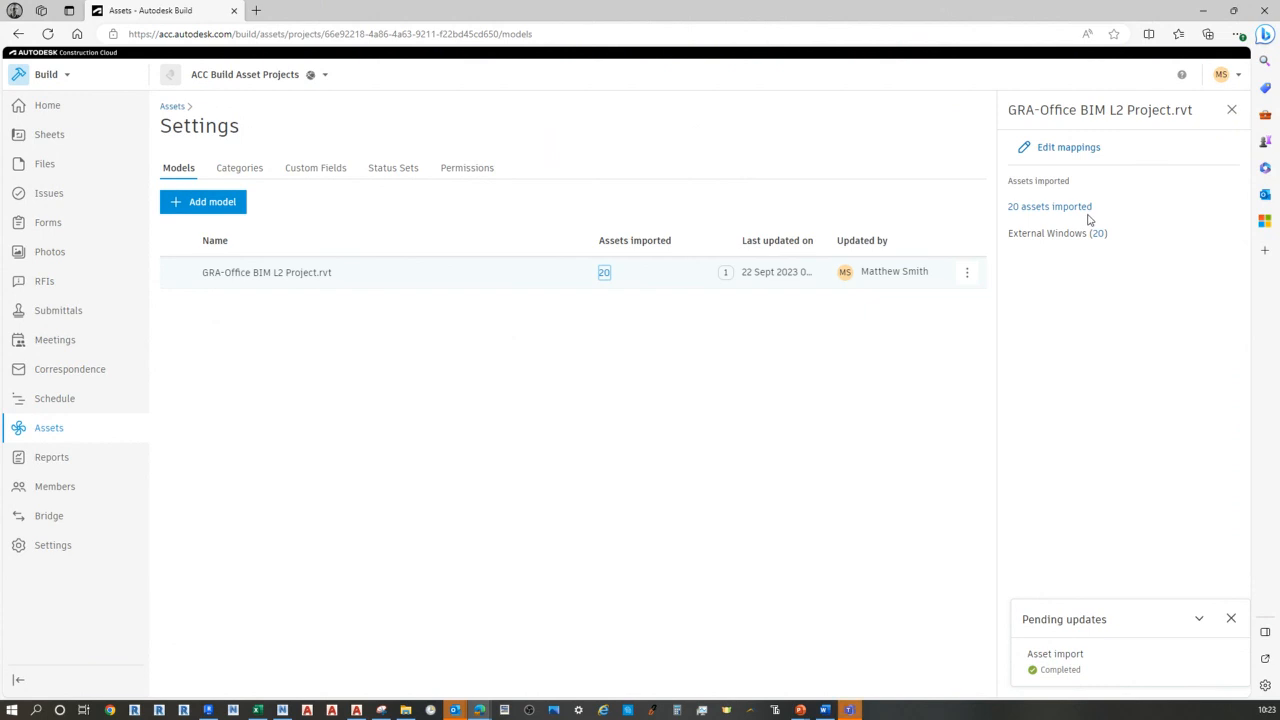
pyautogui.click(1051, 152)
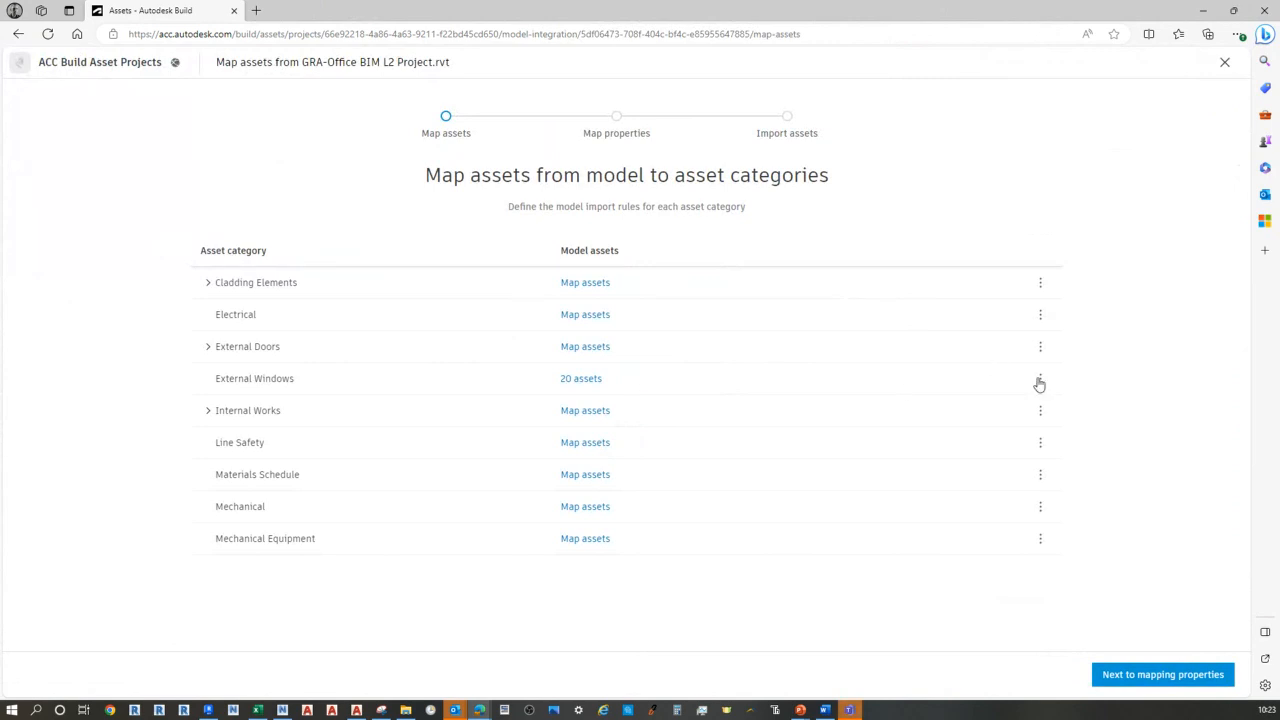
pyautogui.click(1146, 672)
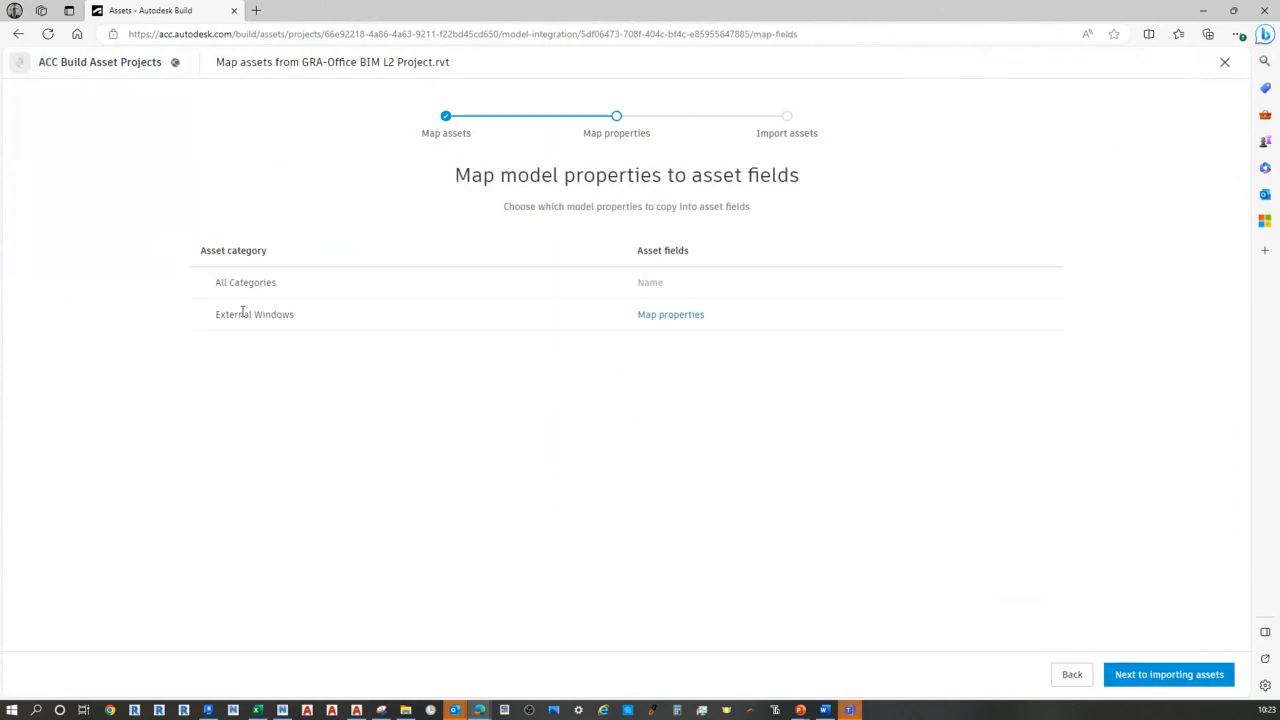
pyautogui.click(650, 318)
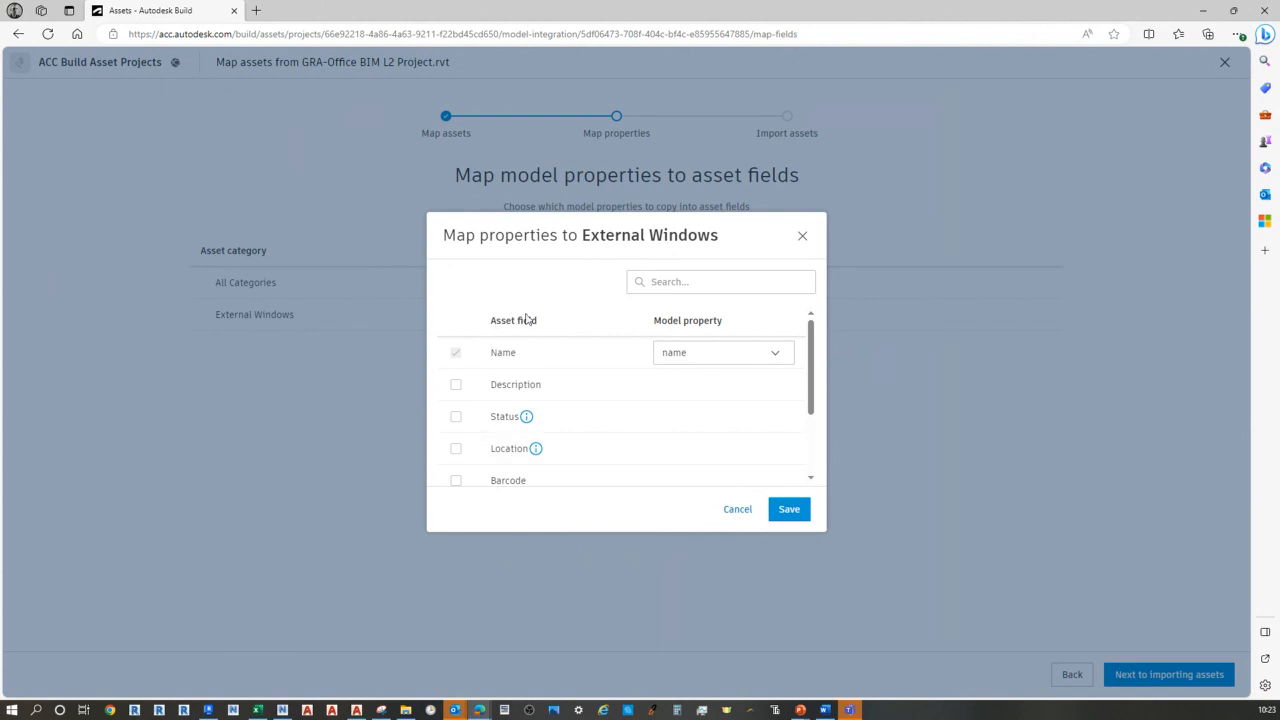
# Enable the Description, Barcode and Ironmongery Lock / Latch asset fields for property mapping to External Windows
pyautogui.click(456, 387)
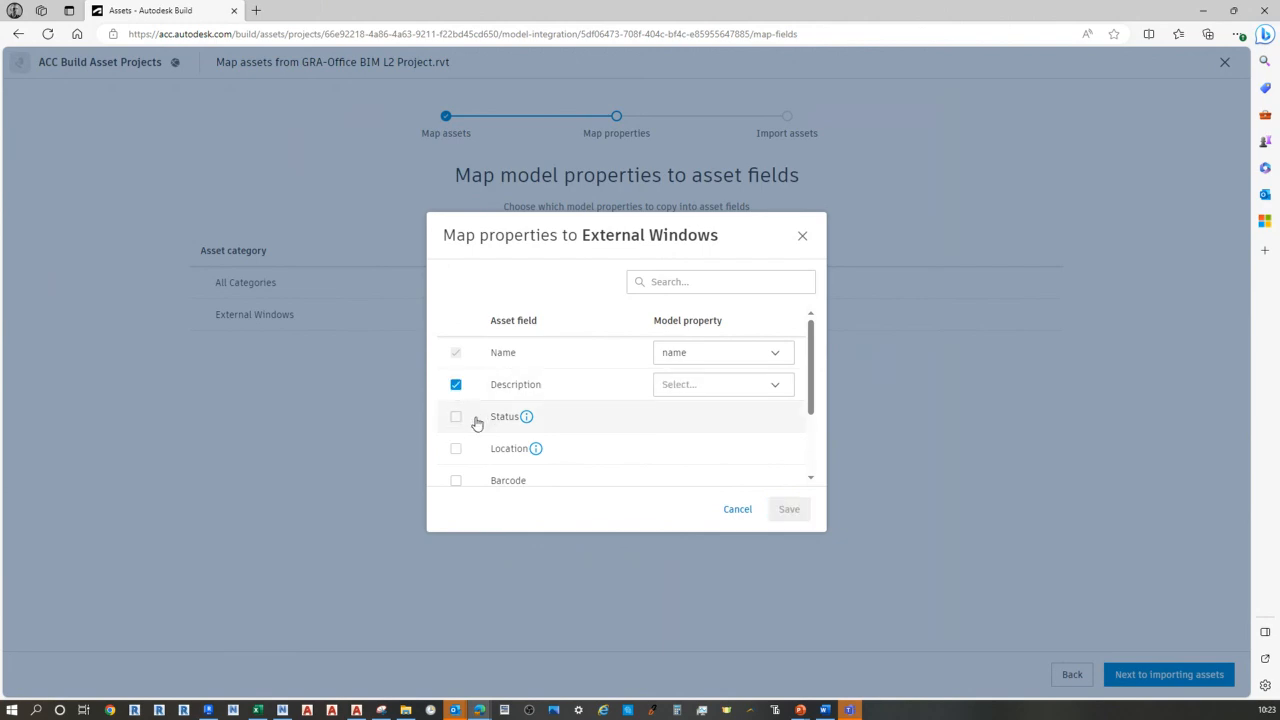
pyautogui.scroll(-3, 488, 428)
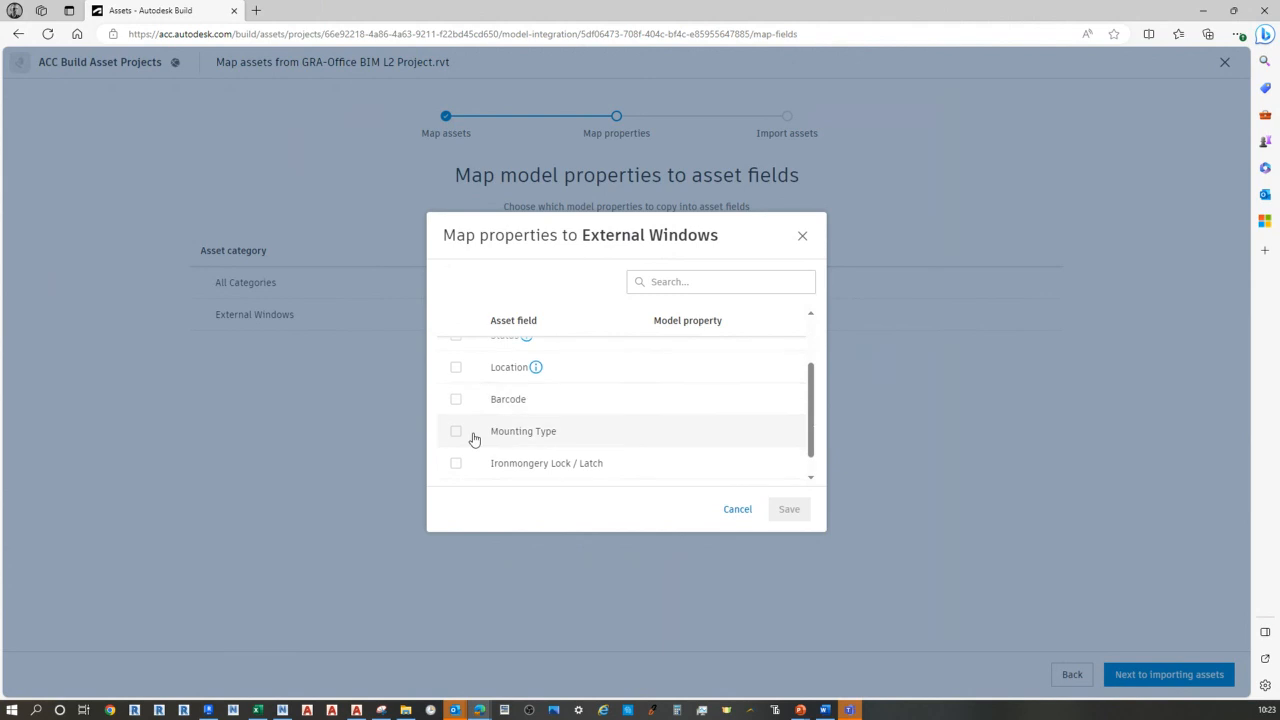
pyautogui.click(456, 401)
pyautogui.scroll(-1, 503, 451)
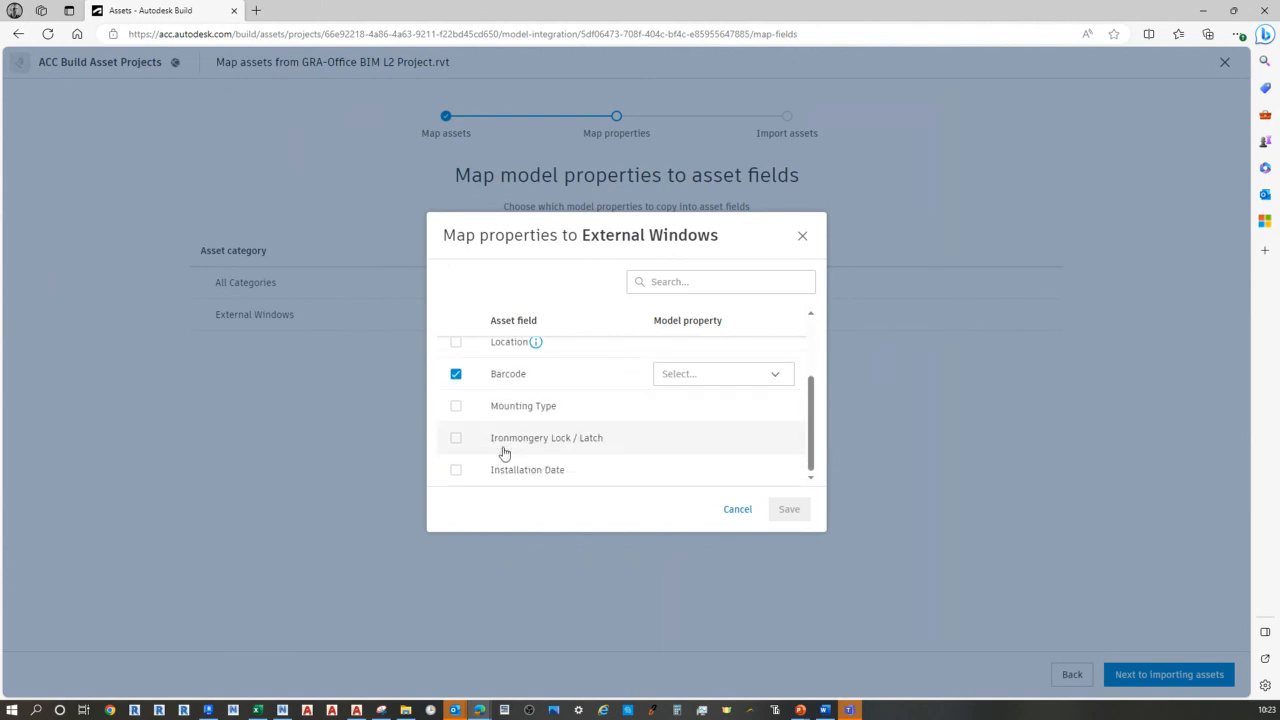
pyautogui.click(455, 440)
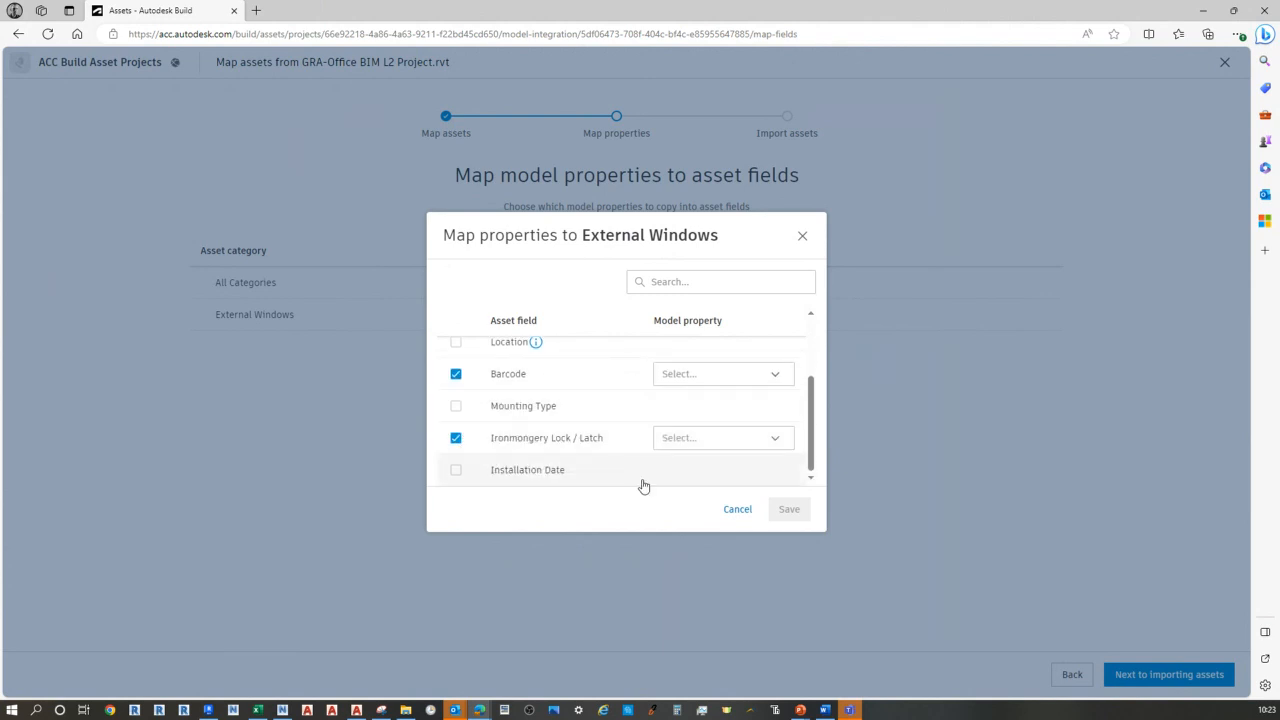
pyautogui.scroll(3, 494, 446)
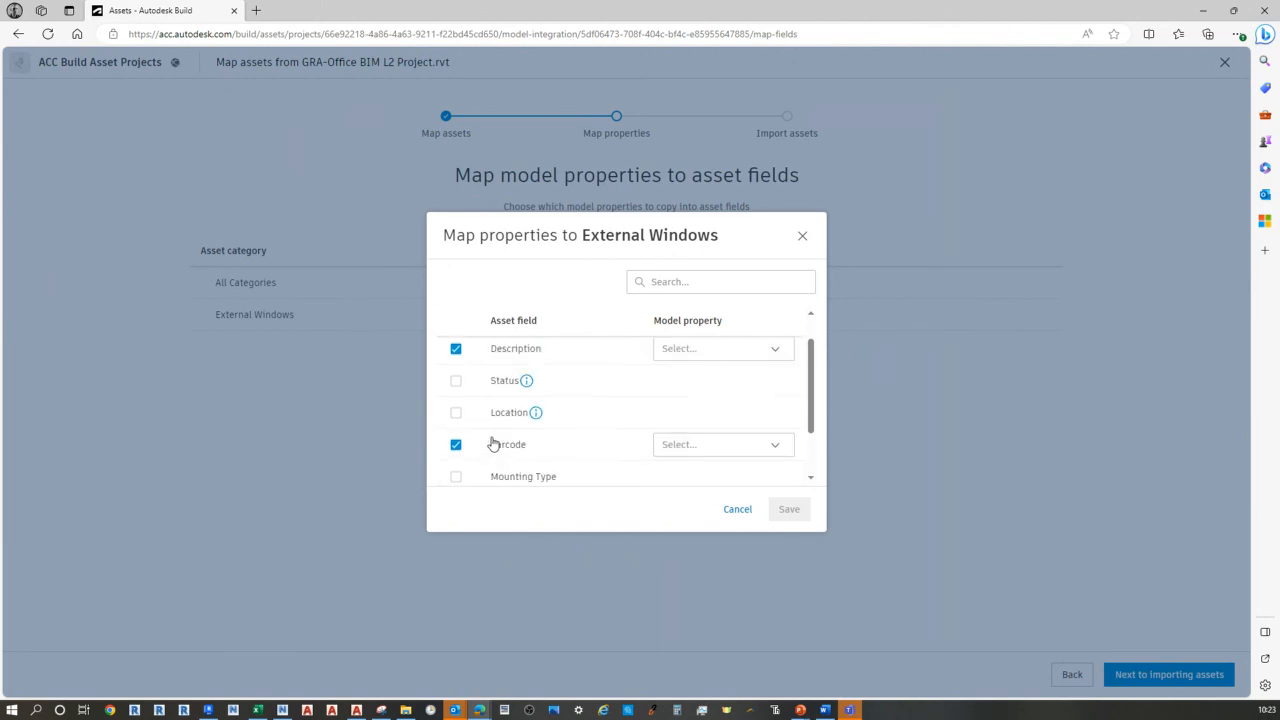
pyautogui.scroll(-3, 495, 436)
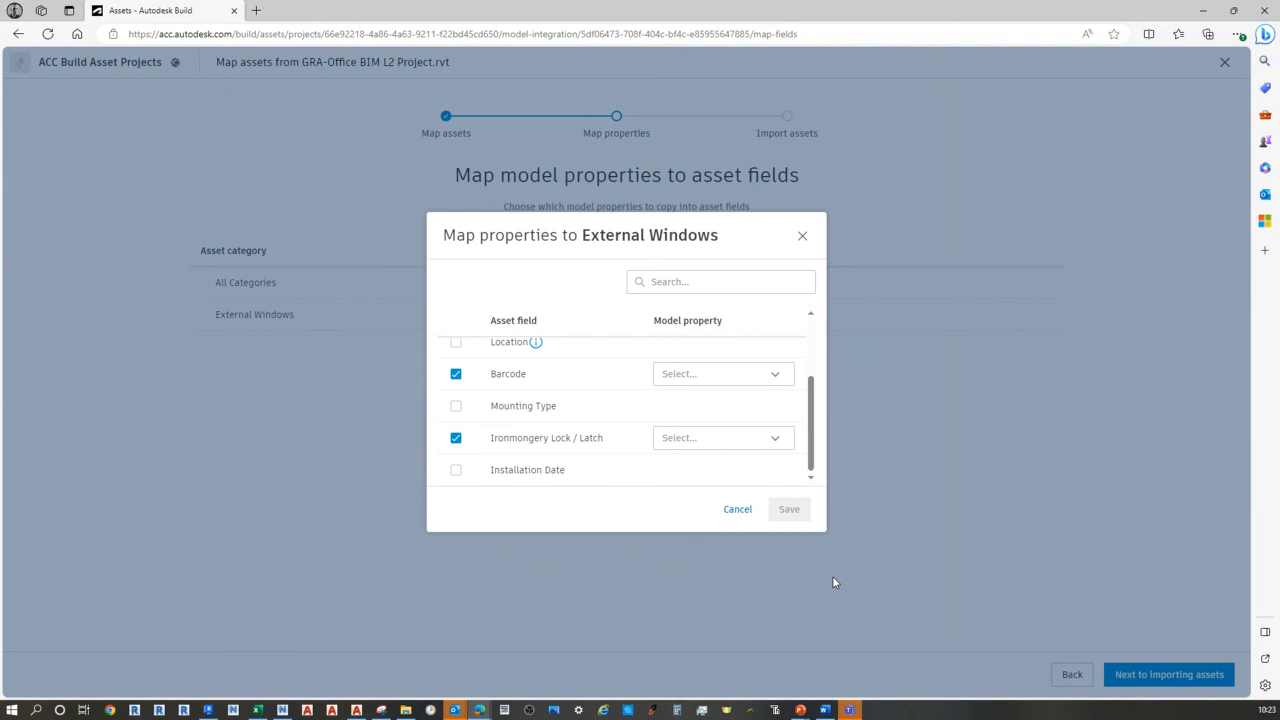
# Using the window type's Description in Revit as reference, map the Description asset field to the Identity Data property Description
pyautogui.scroll(3, 698, 453)
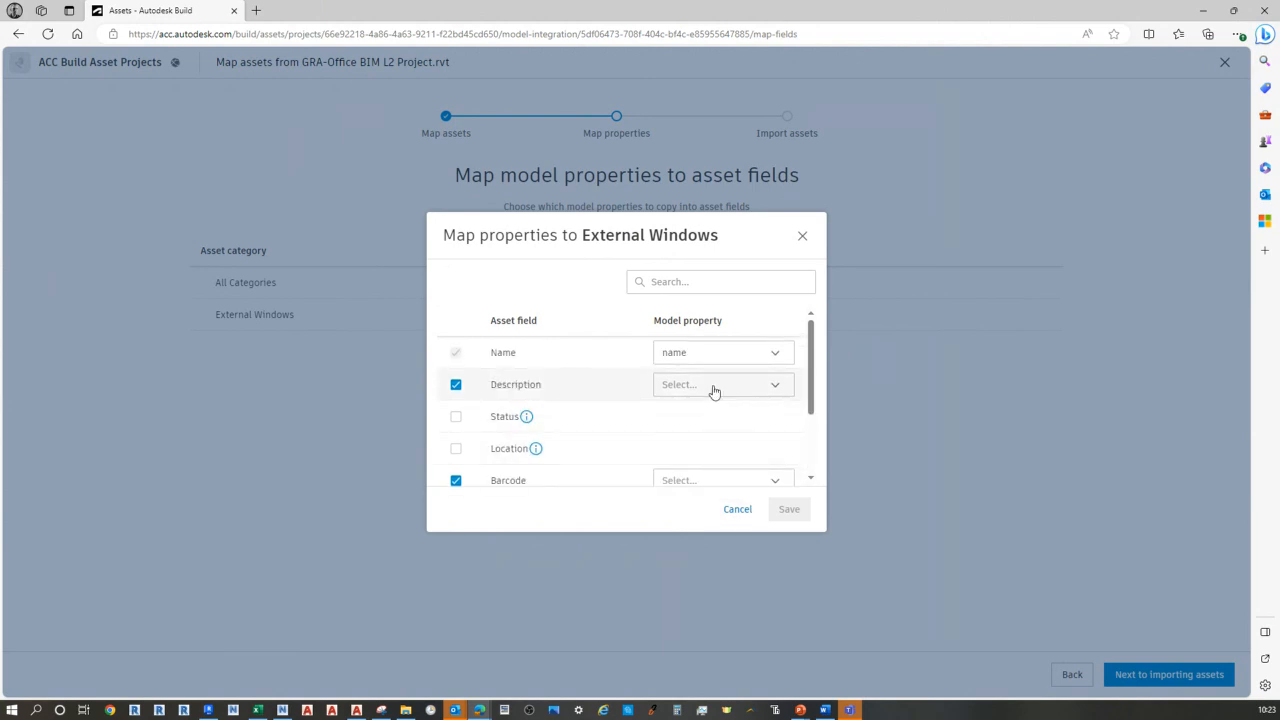
pyautogui.click(774, 386)
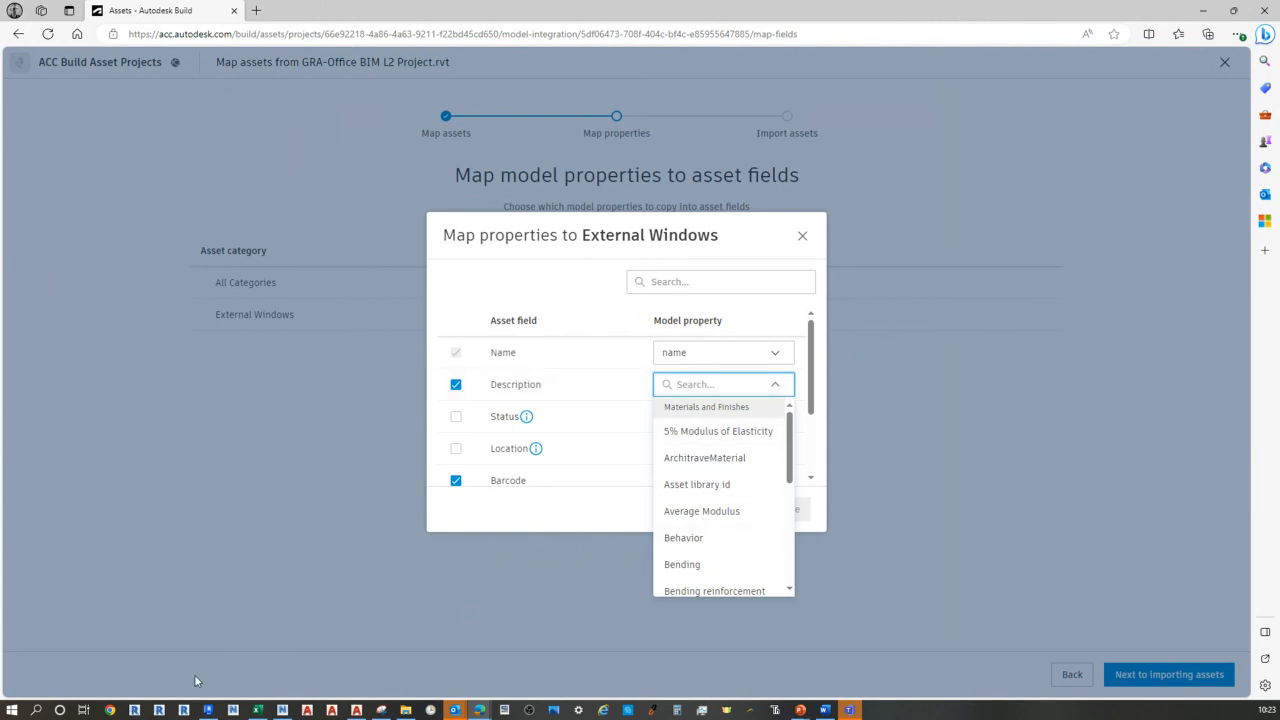
pyautogui.click(208, 712)
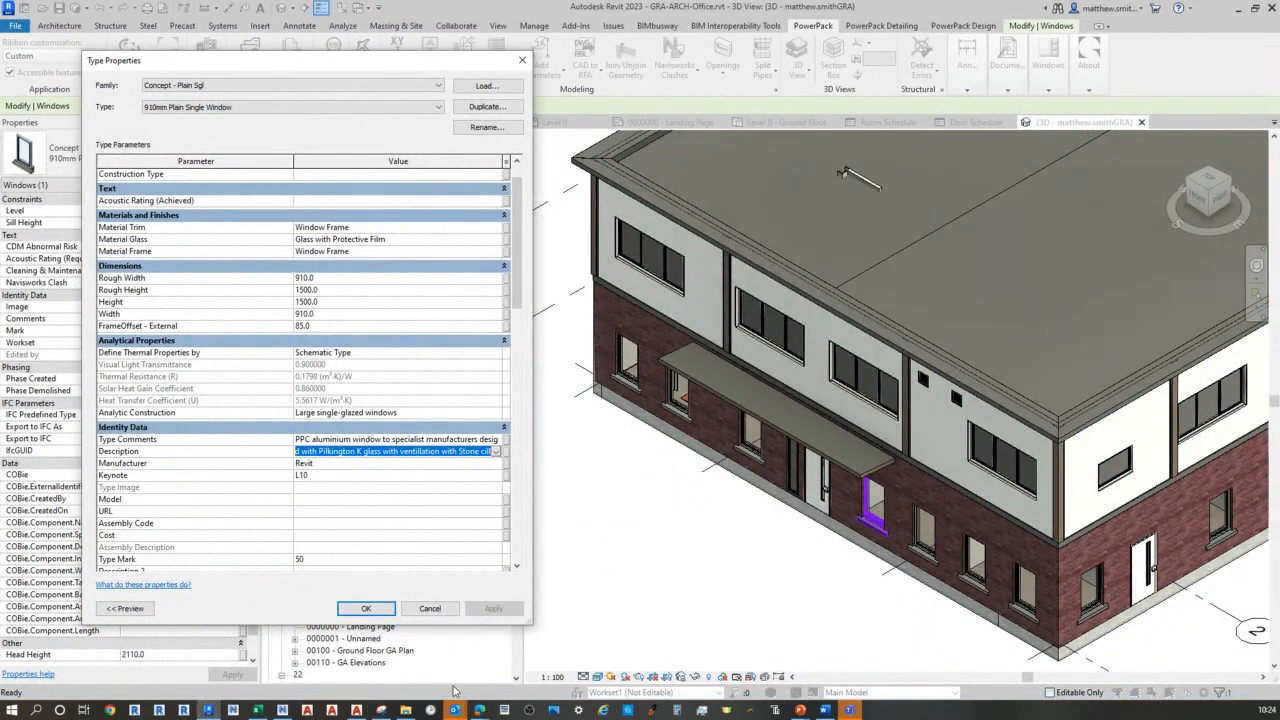
pyautogui.moveTo(479, 710)
pyautogui.click(505, 670)
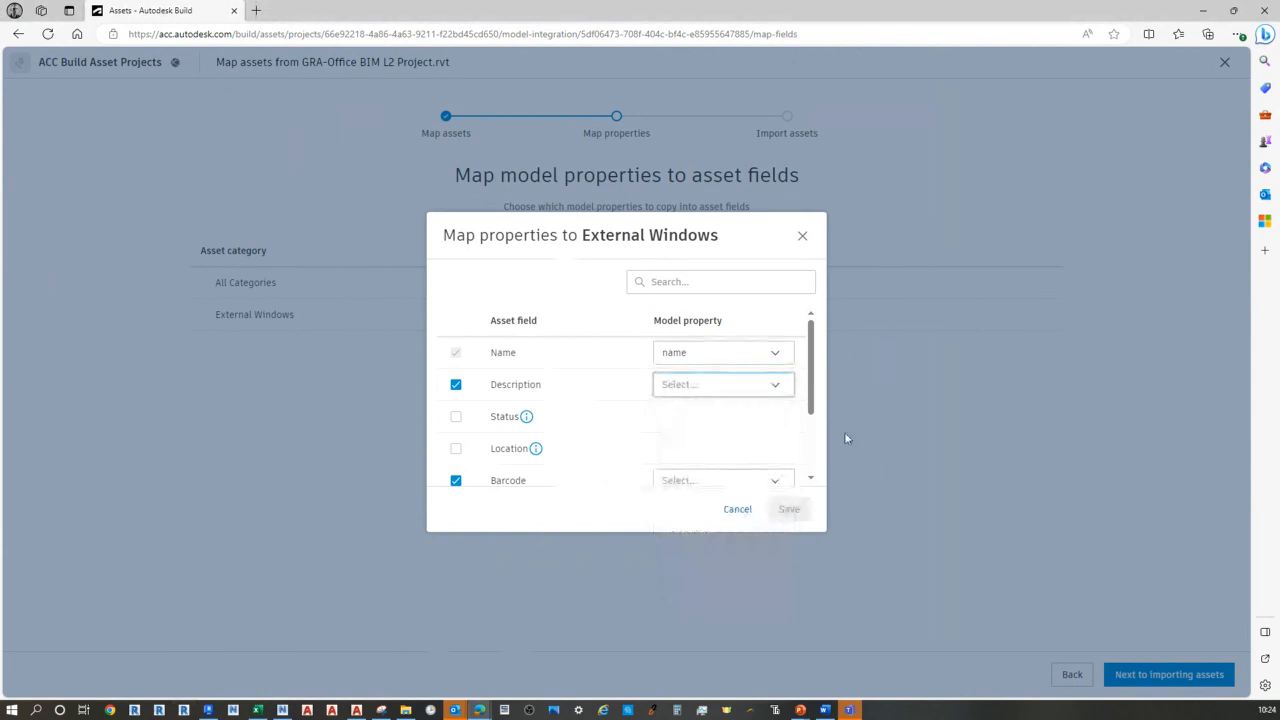
pyautogui.click(777, 388)
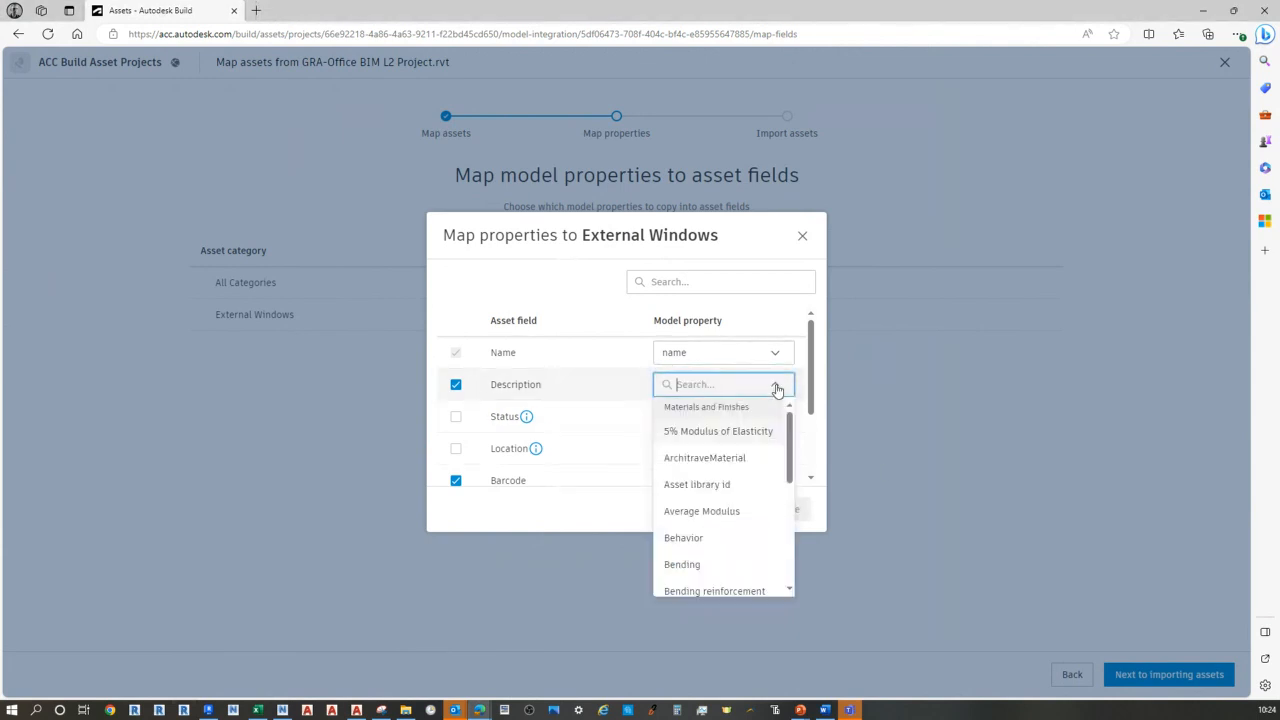
pyautogui.write('des')
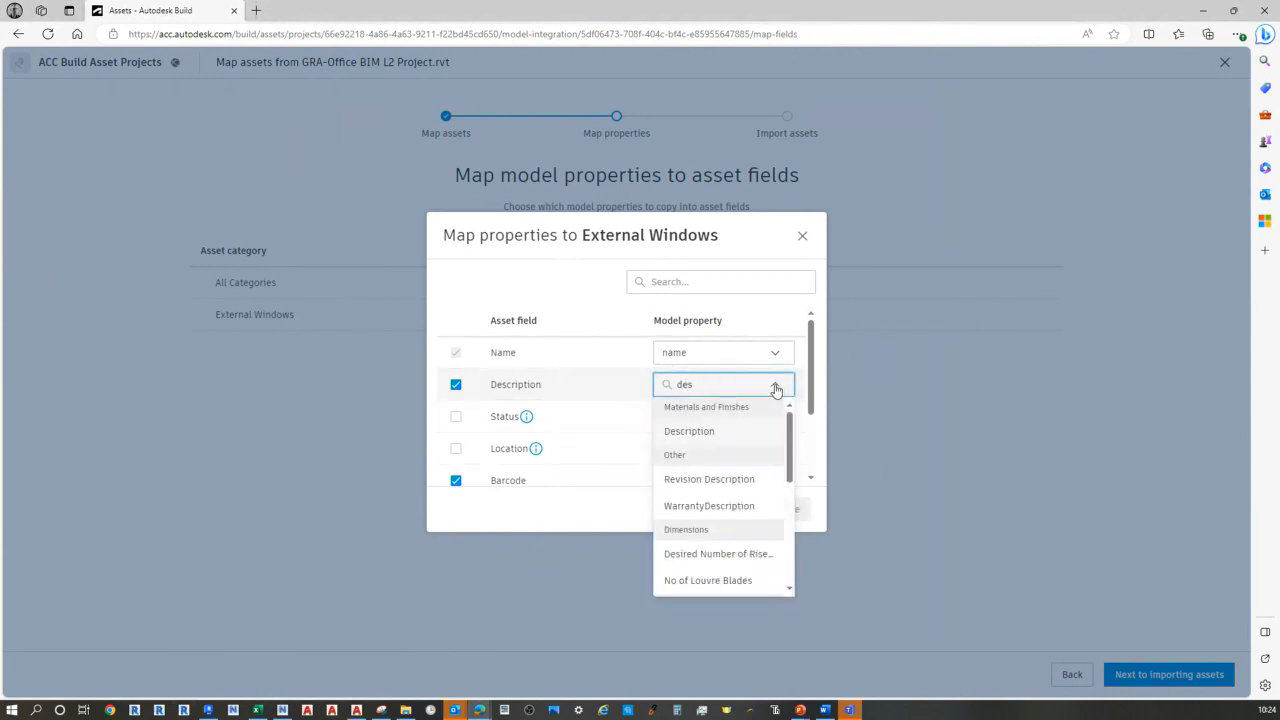
pyautogui.write('c')
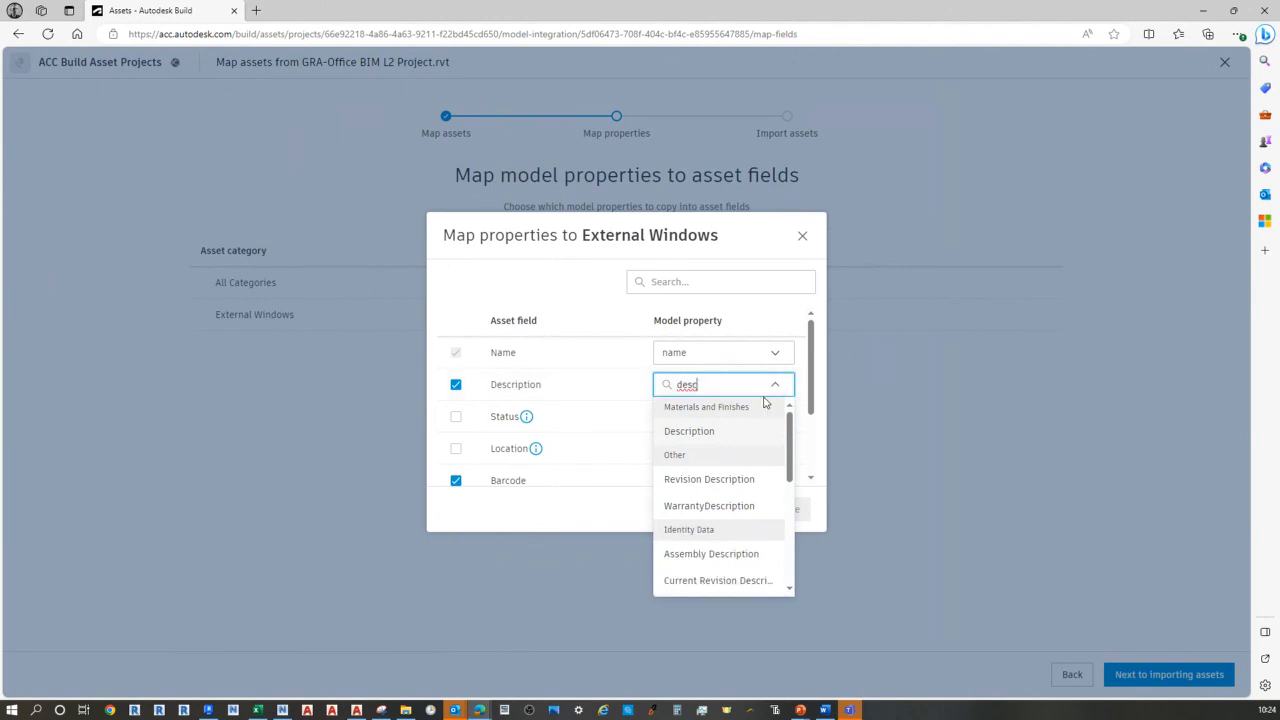
pyautogui.scroll(-1, 680, 500)
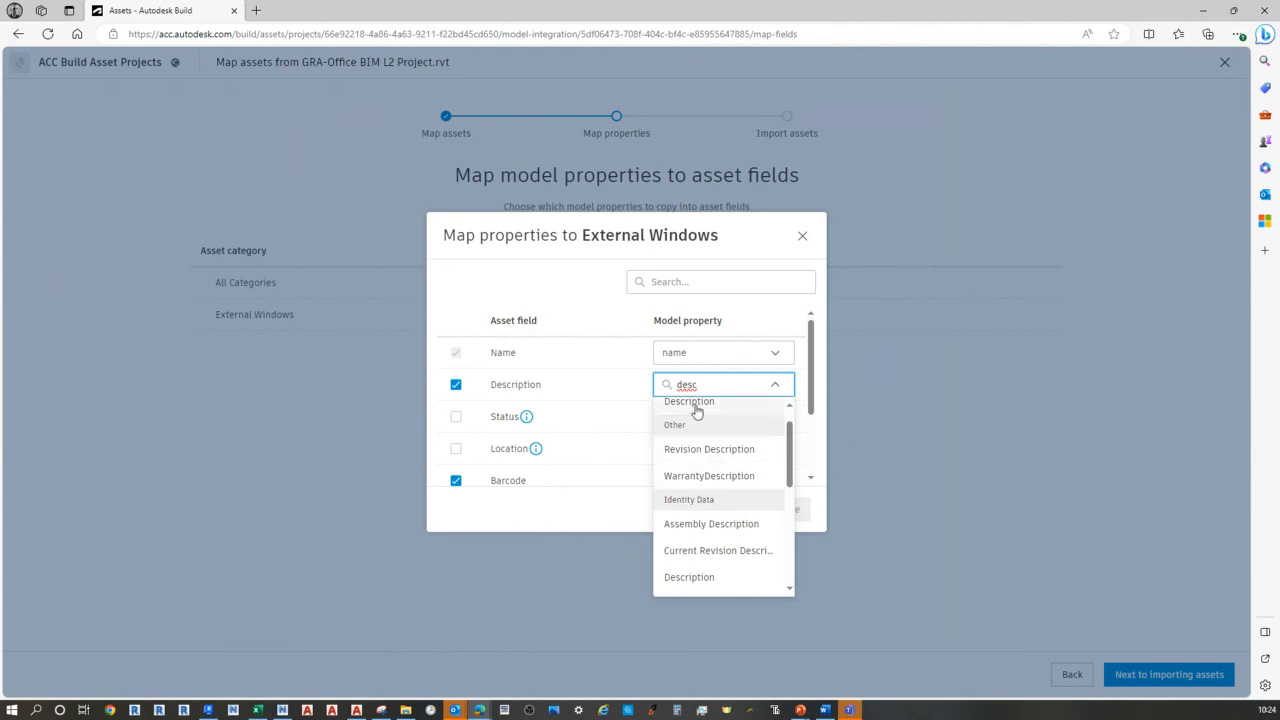
pyautogui.click(700, 578)
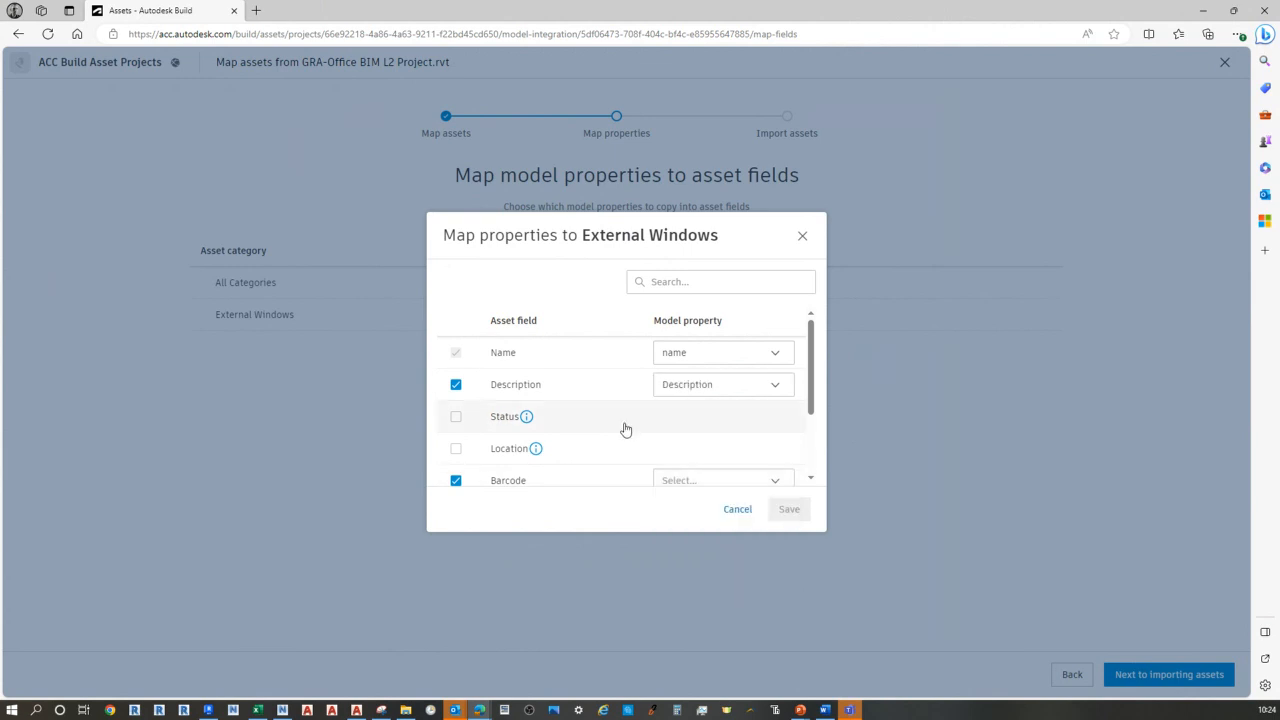
# Map the Barcode asset field to the Identity Data property Mark
pyautogui.scroll(-1, 628, 430)
pyautogui.click(775, 428)
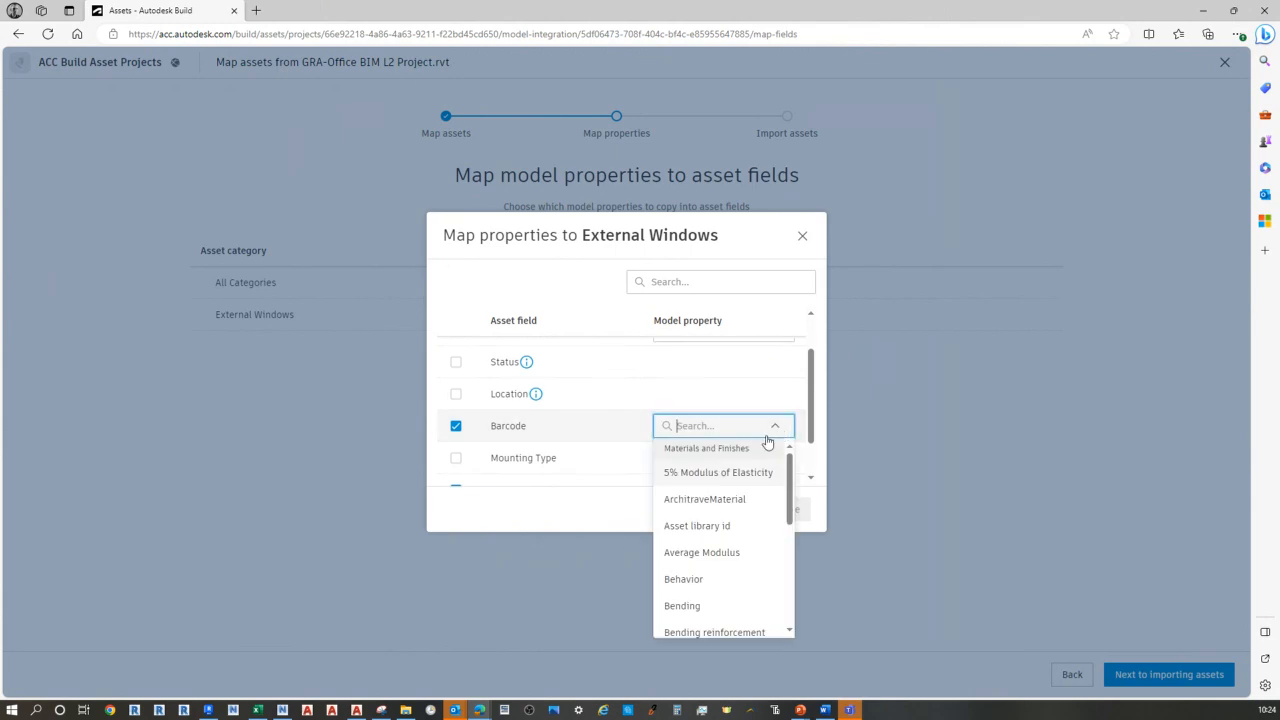
pyautogui.write('mark')
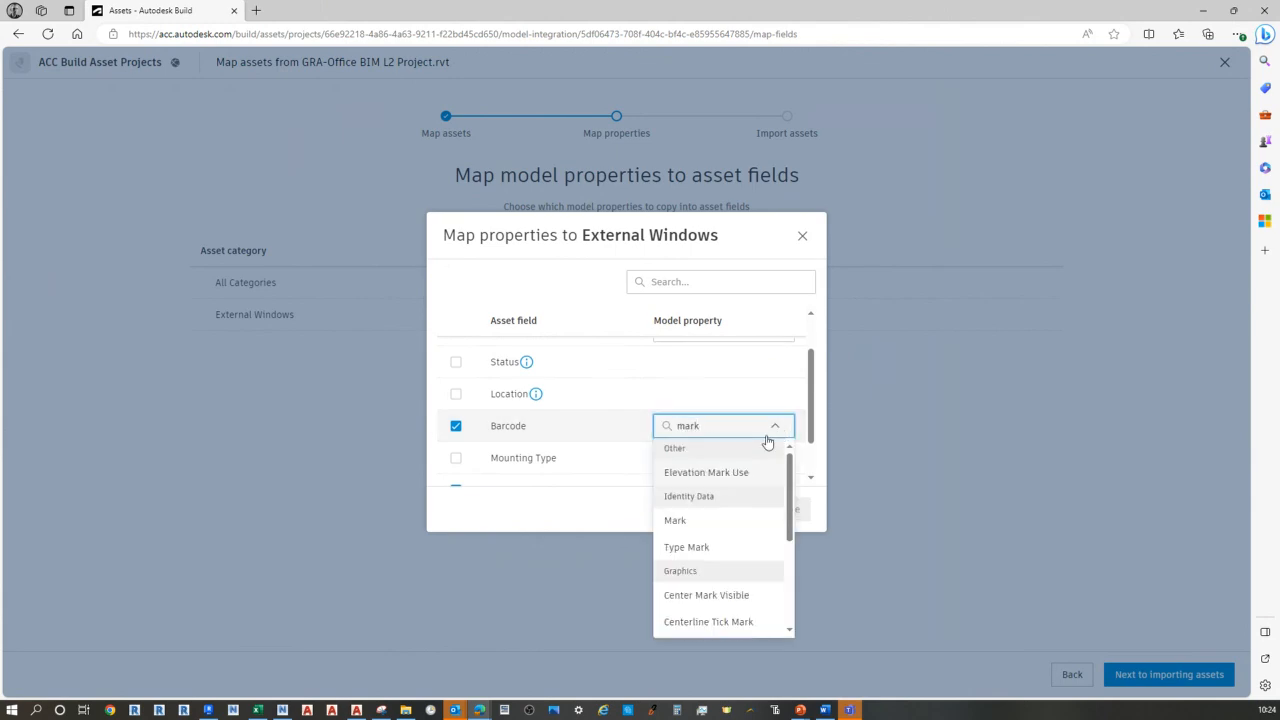
pyautogui.click(680, 520)
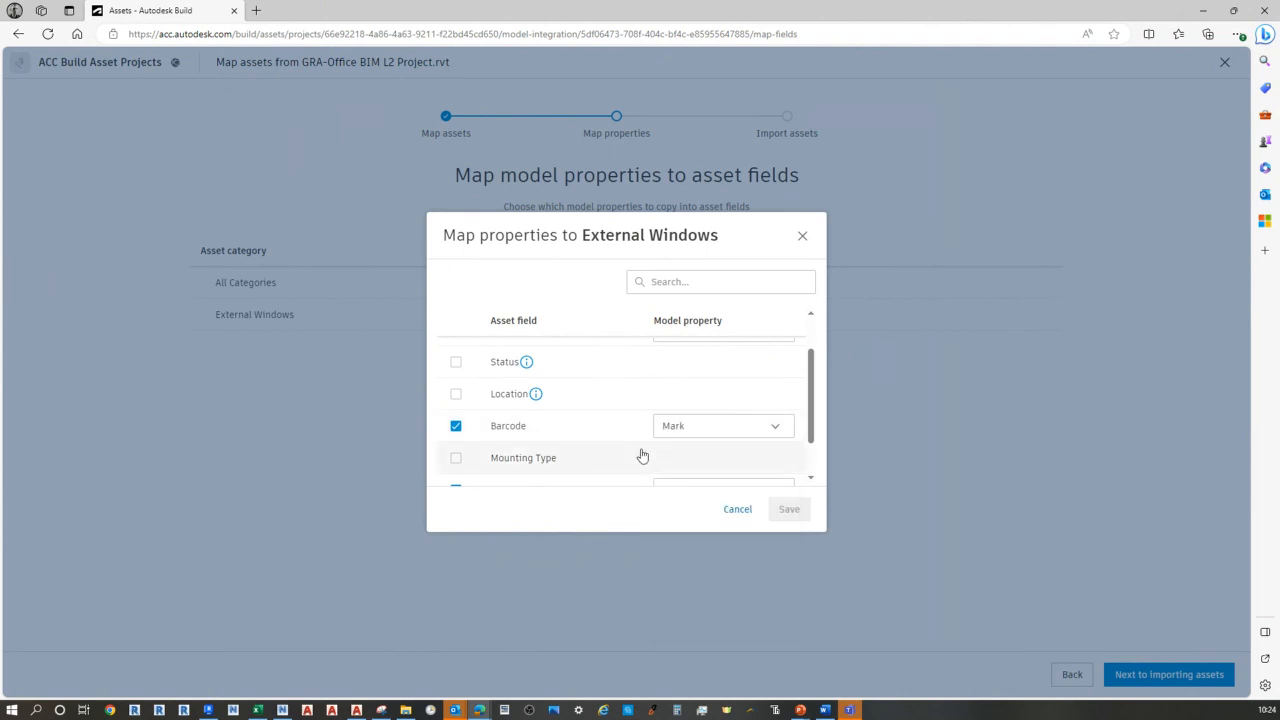
# Map the Ironmongery Lock / Latch asset field to the Type Comments property and save the External Windows property mapping
pyautogui.scroll(-2, 640, 455)
pyautogui.click(760, 439)
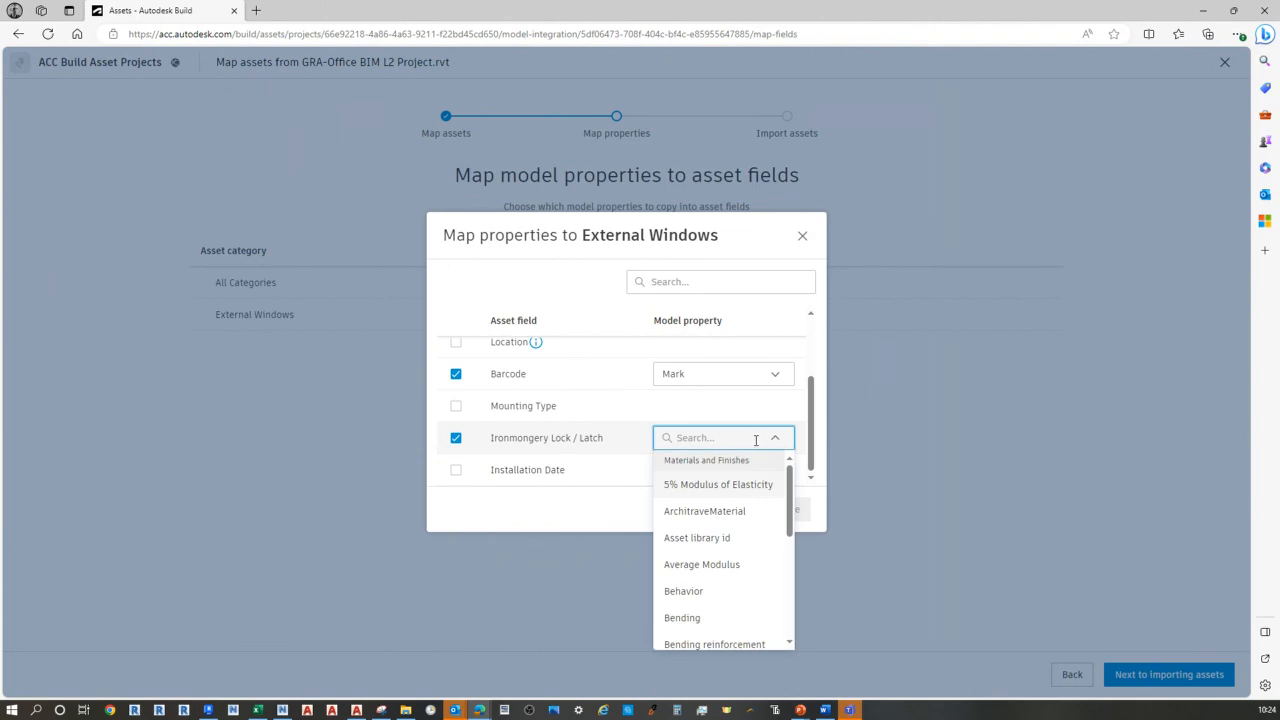
pyautogui.write('typ')
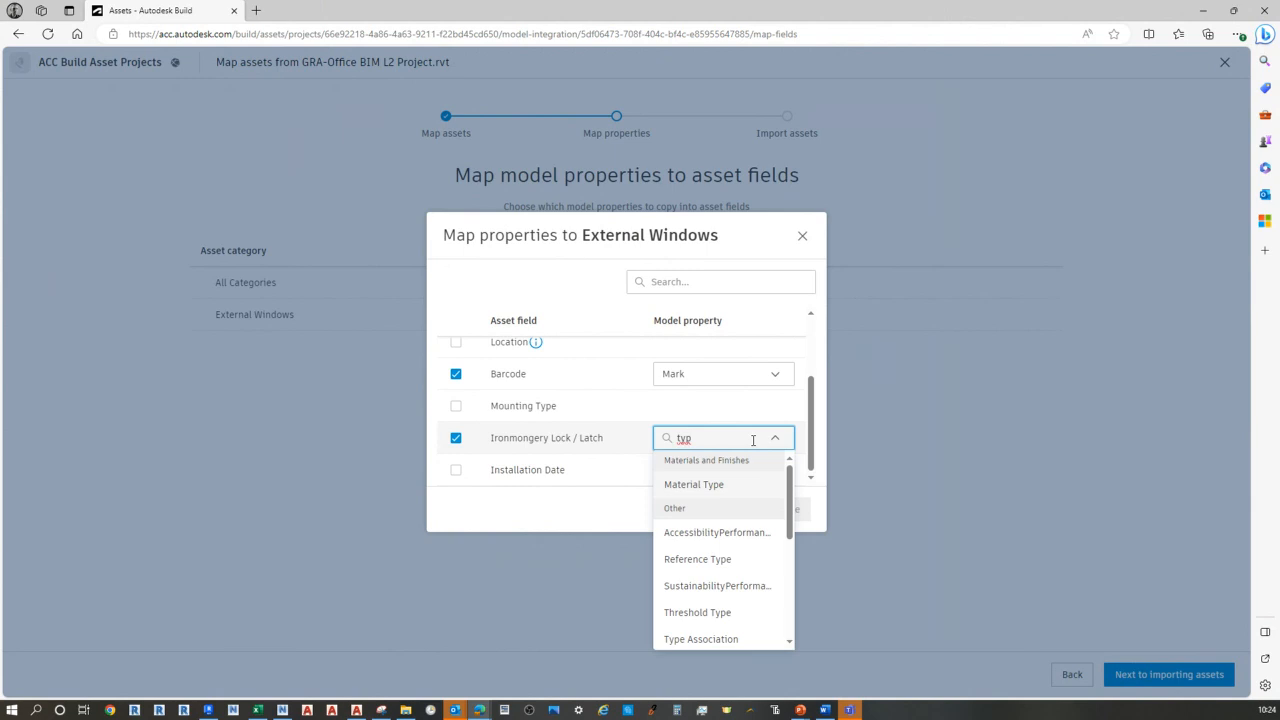
pyautogui.write('e')
pyautogui.scroll(-1, 710, 530)
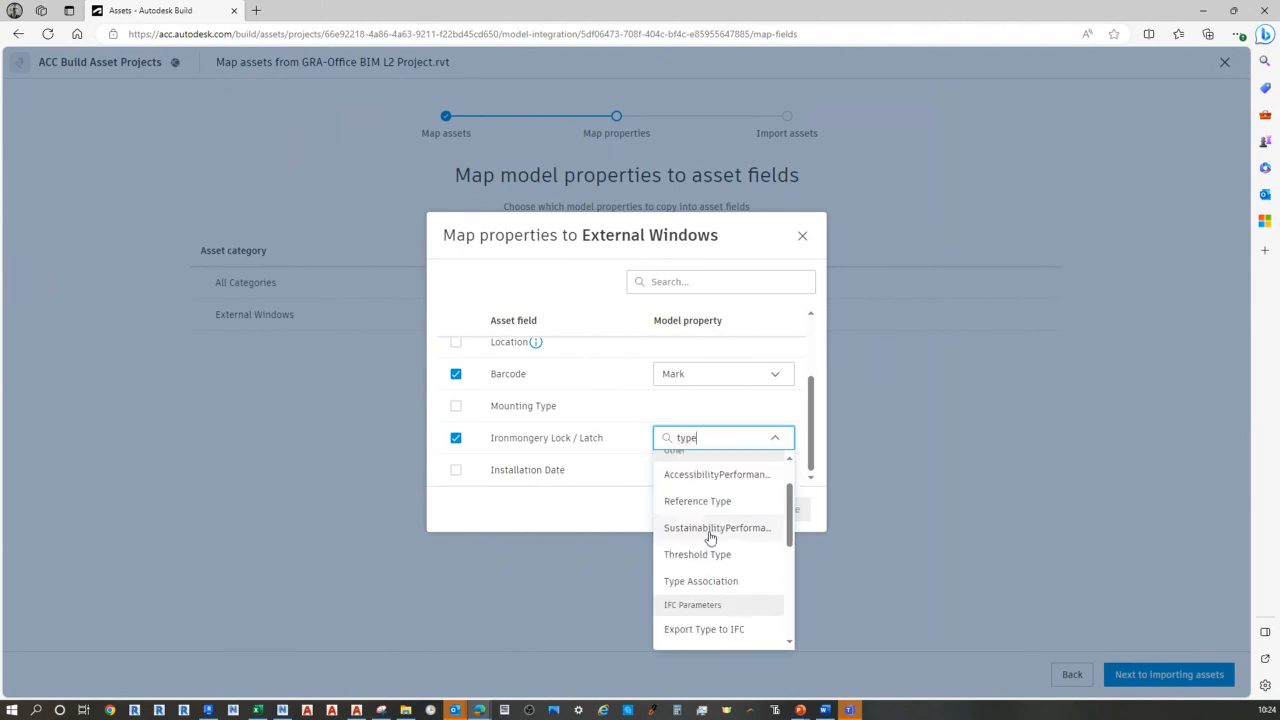
pyautogui.scroll(-4, 710, 538)
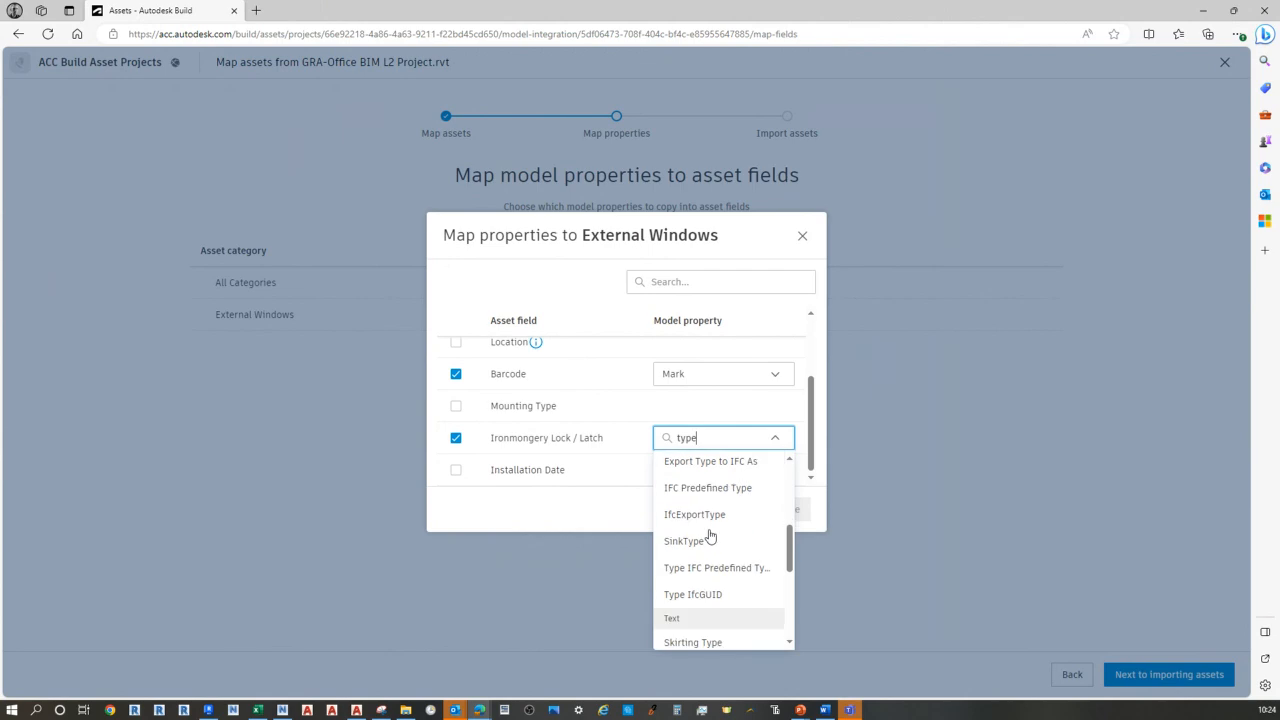
pyautogui.scroll(-5, 710, 537)
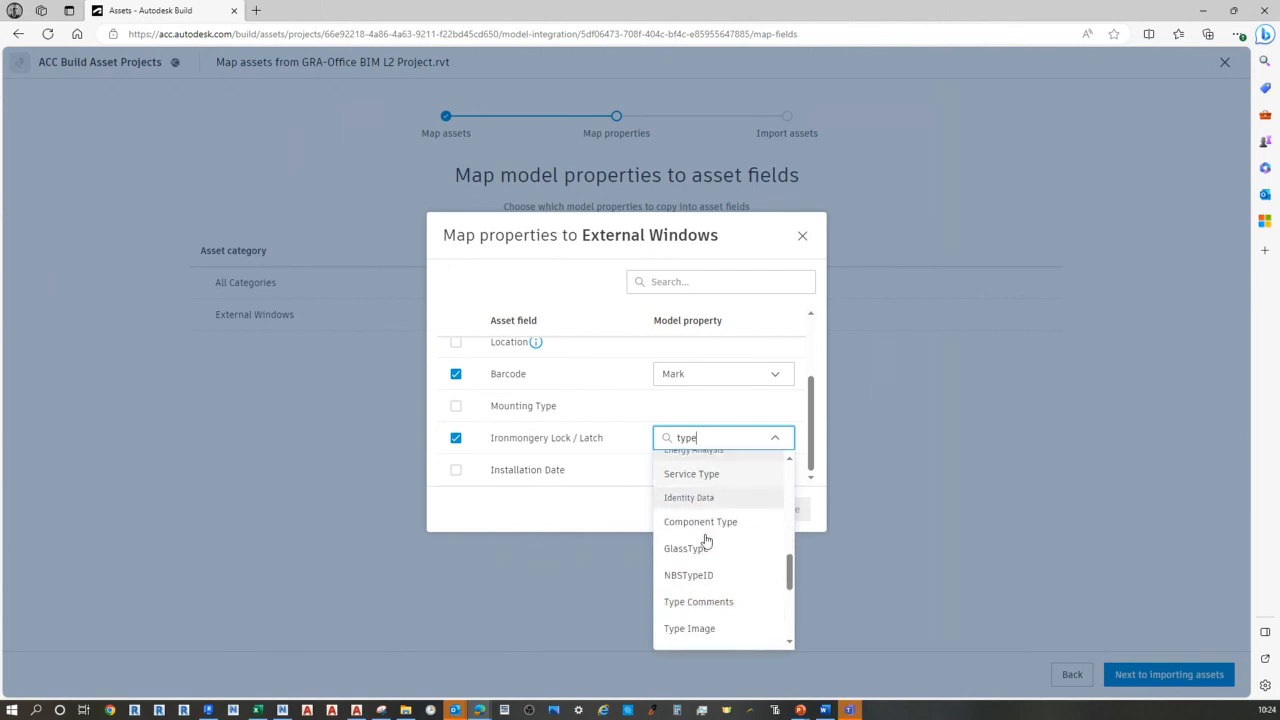
pyautogui.scroll(-2, 706, 541)
pyautogui.click(703, 557)
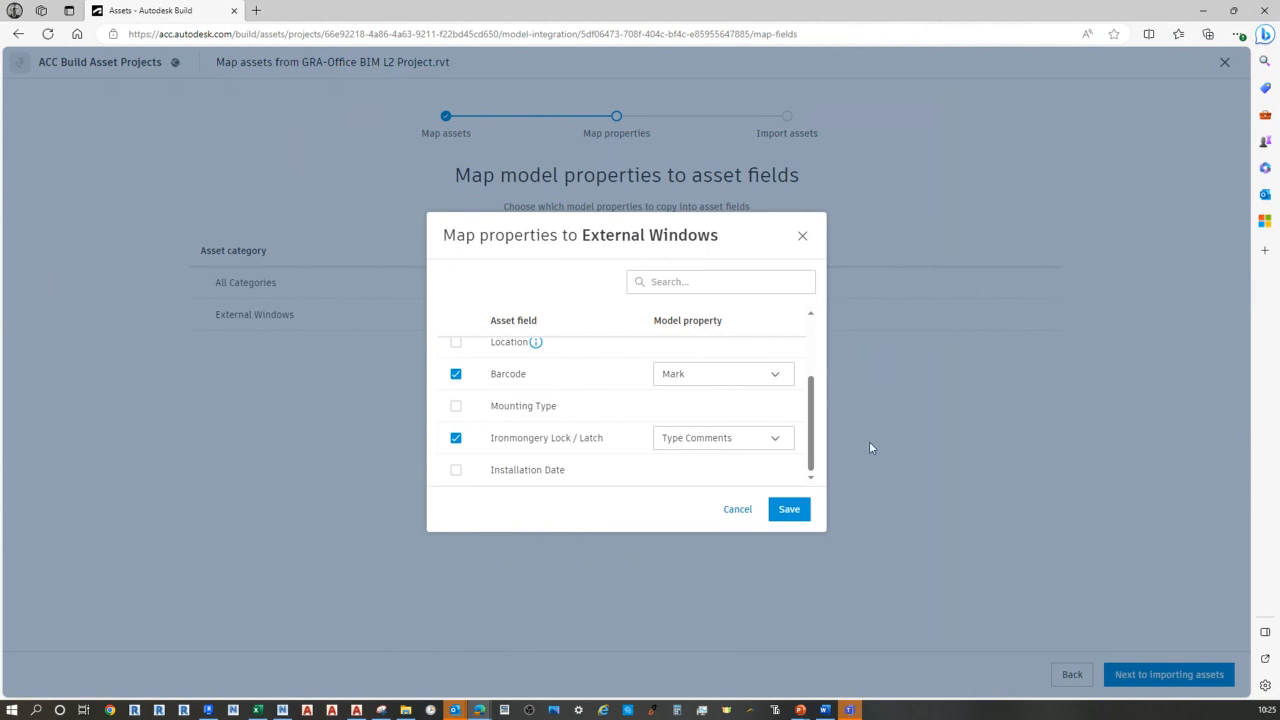
pyautogui.click(789, 510)
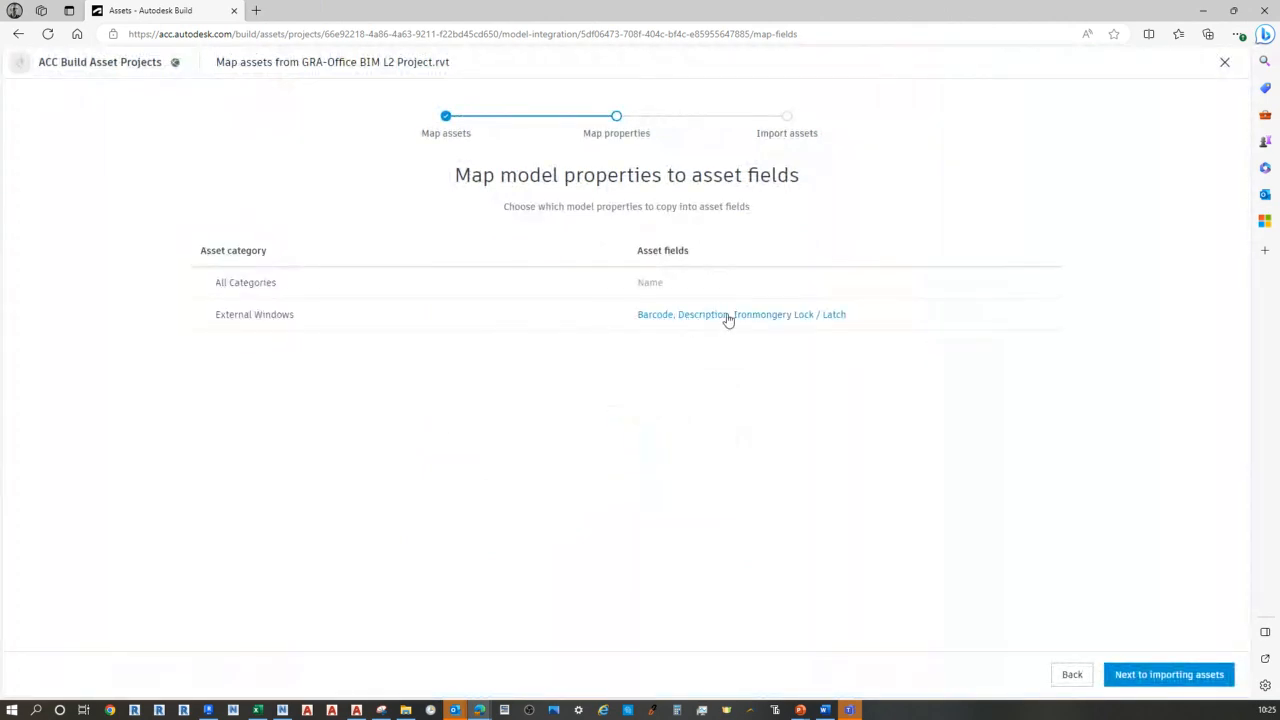
# Proceed to the import review, import the External Windows assets with their mapped fields, and dismiss the pending updates notice
pyautogui.click(1152, 676)
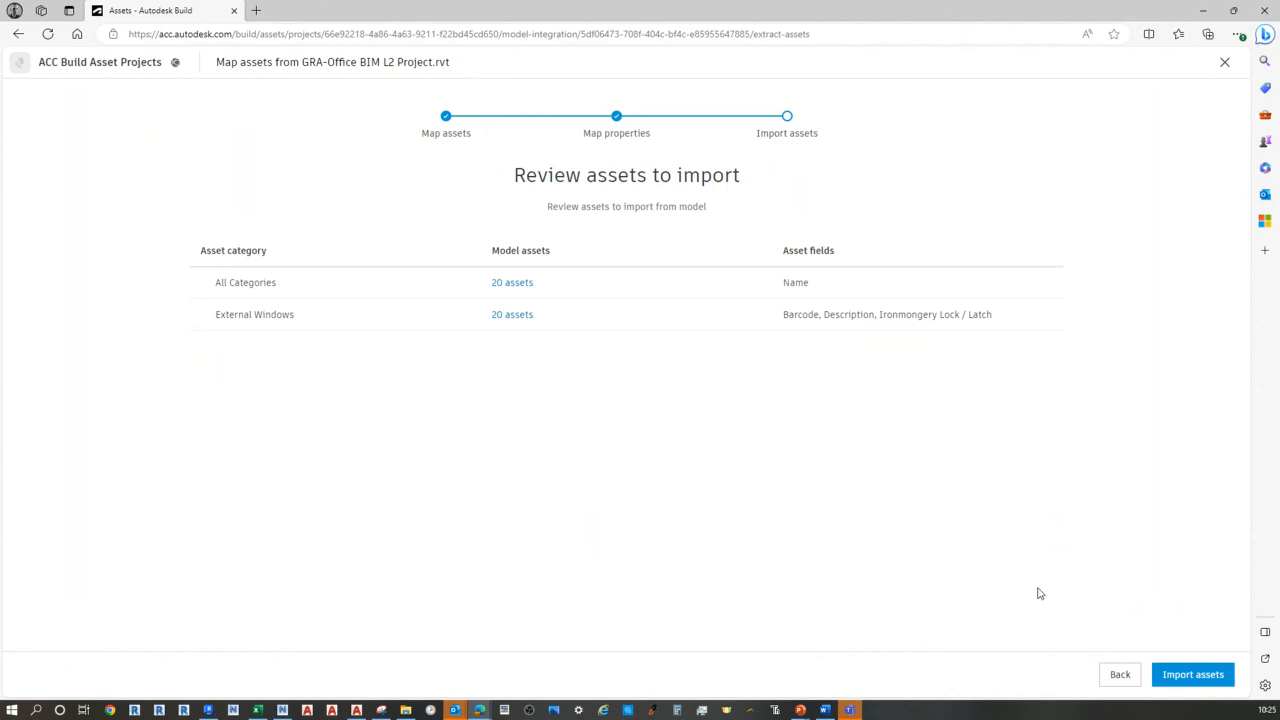
pyautogui.click(1189, 675)
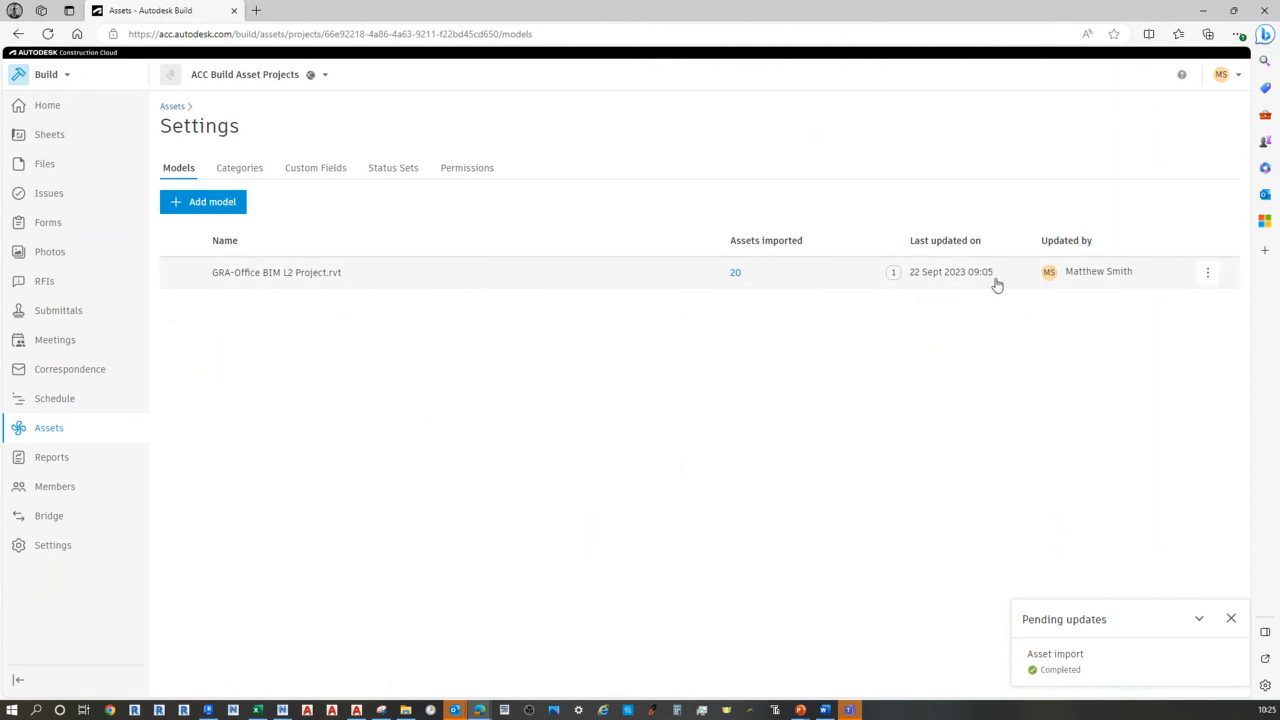
pyautogui.click(1230, 620)
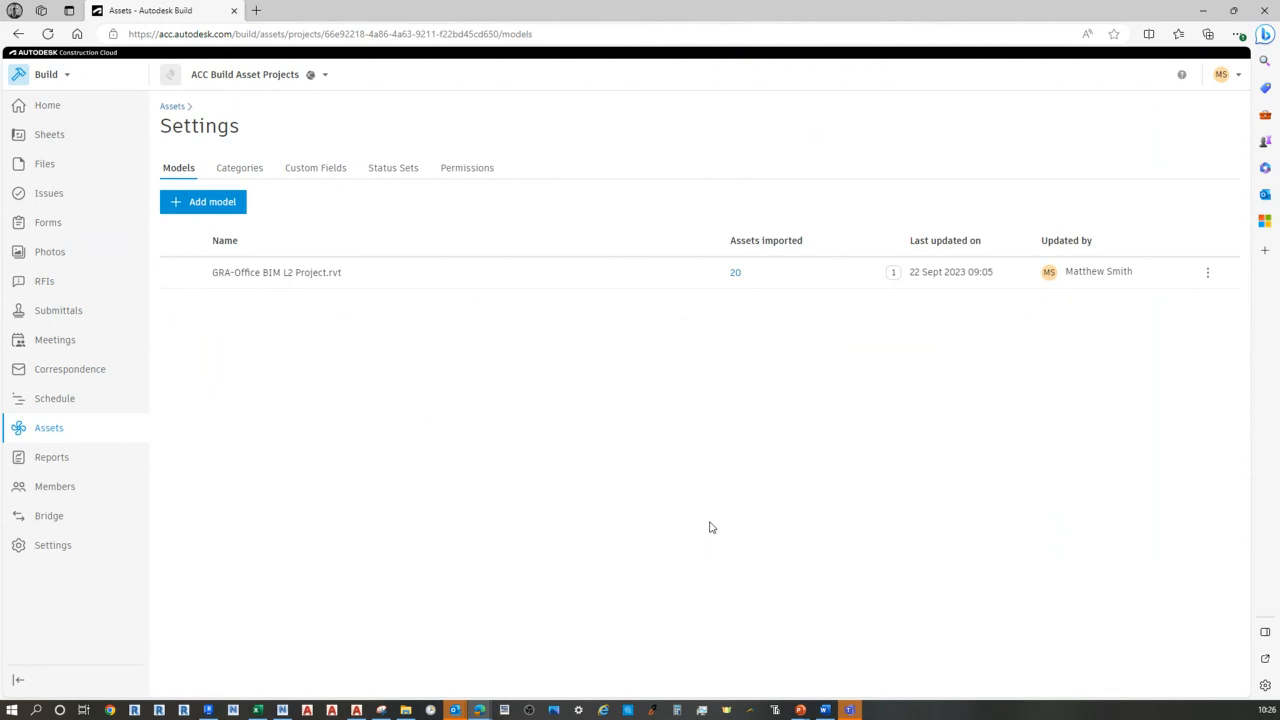
# Return to the asset list, show External Windows and review the mapped field details of Concept - Plain Sgl [316913]
pyautogui.click(174, 106)
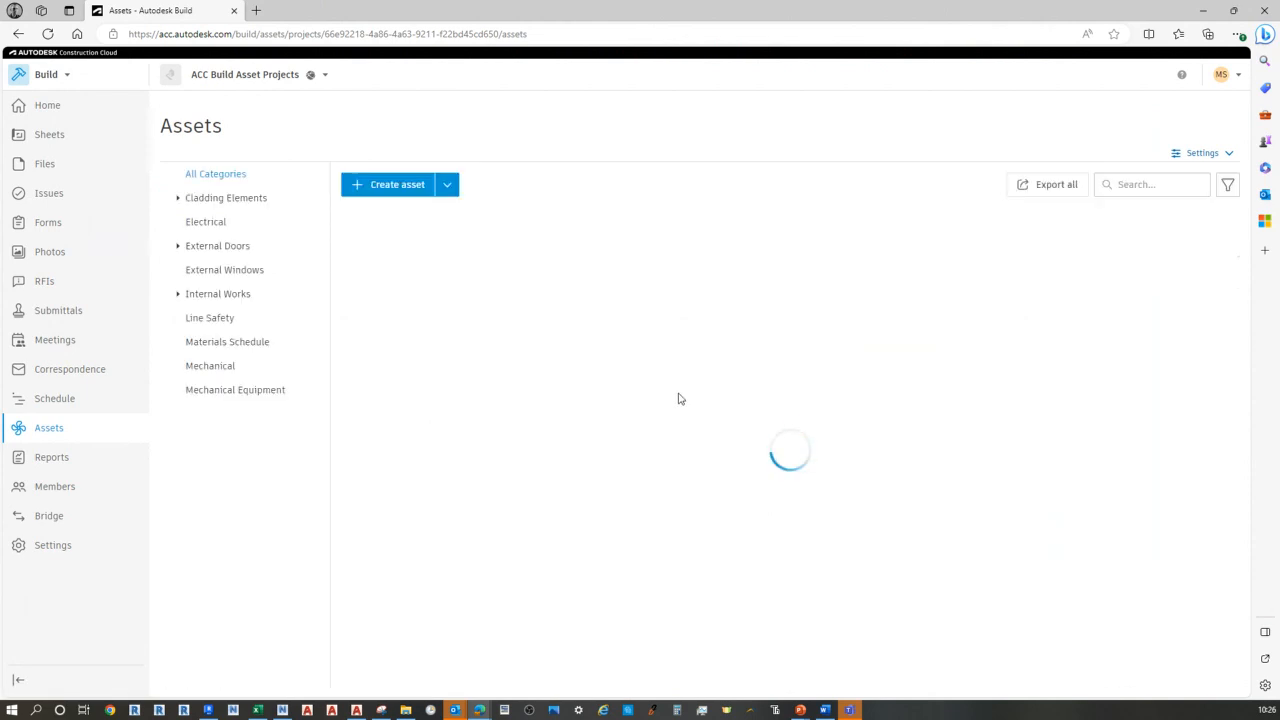
pyautogui.click(205, 271)
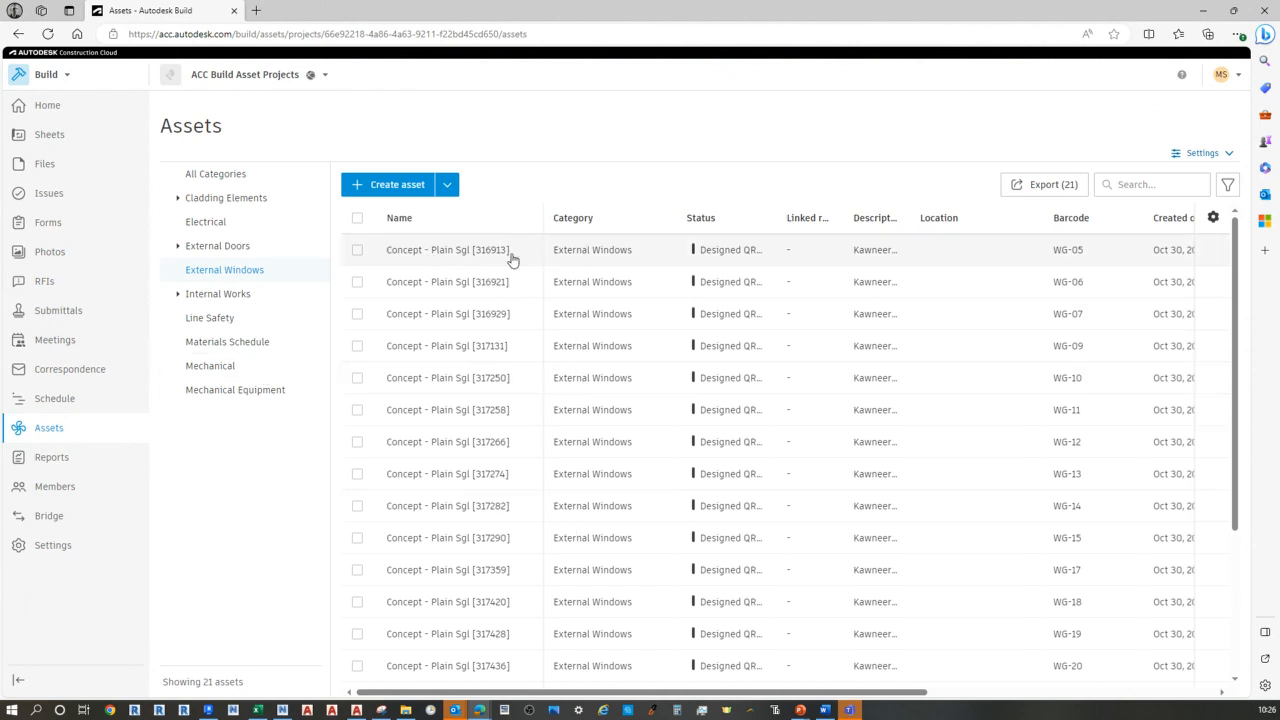
pyautogui.click(463, 252)
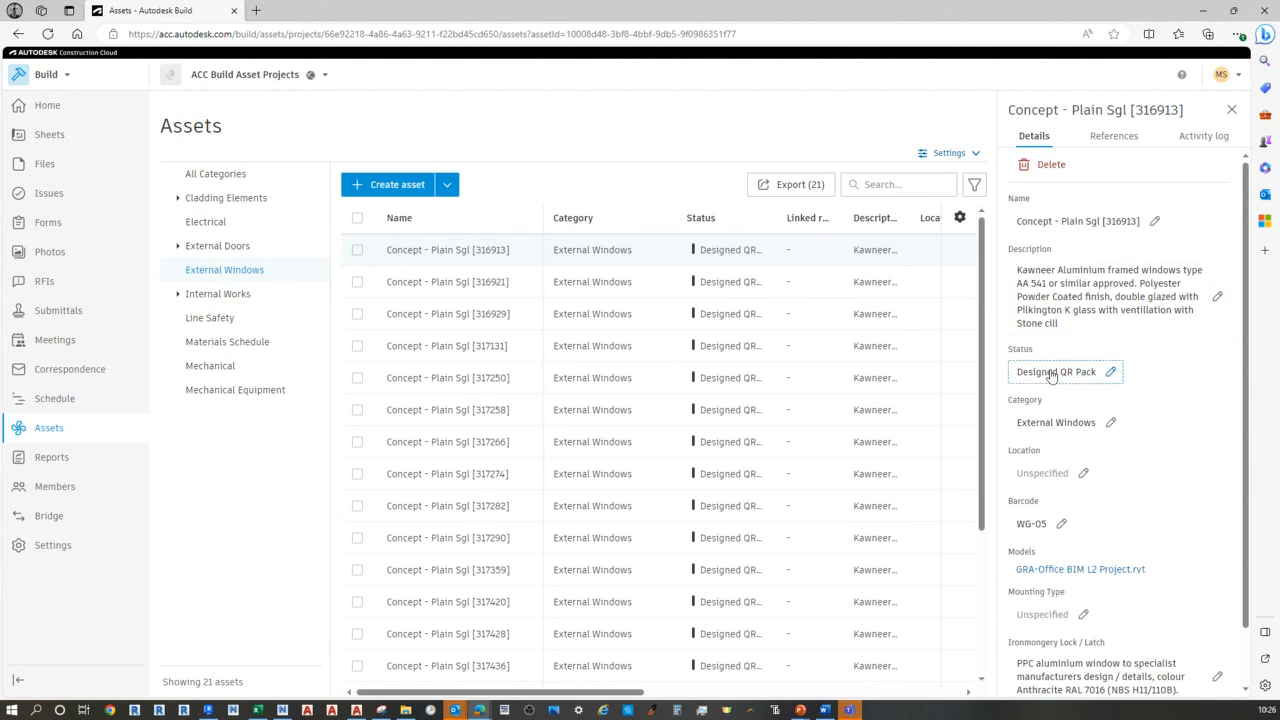
pyautogui.scroll(-1, 1033, 530)
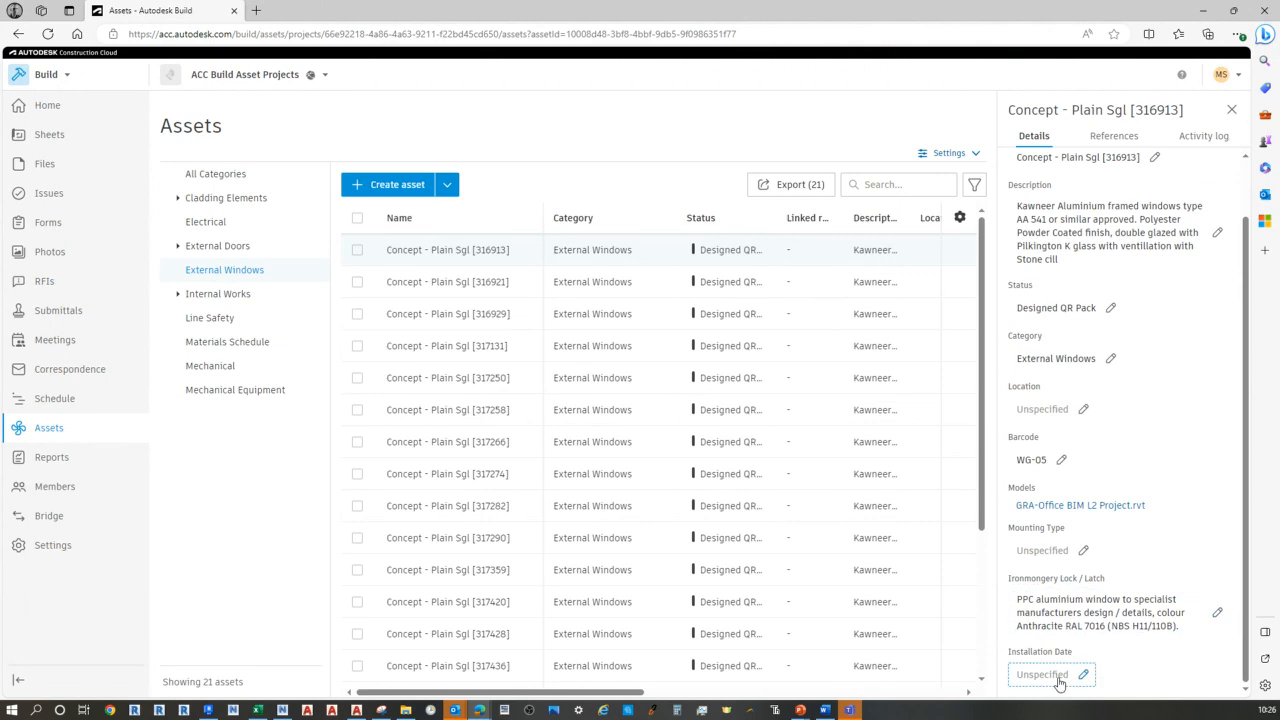
pyautogui.scroll(1, 1068, 310)
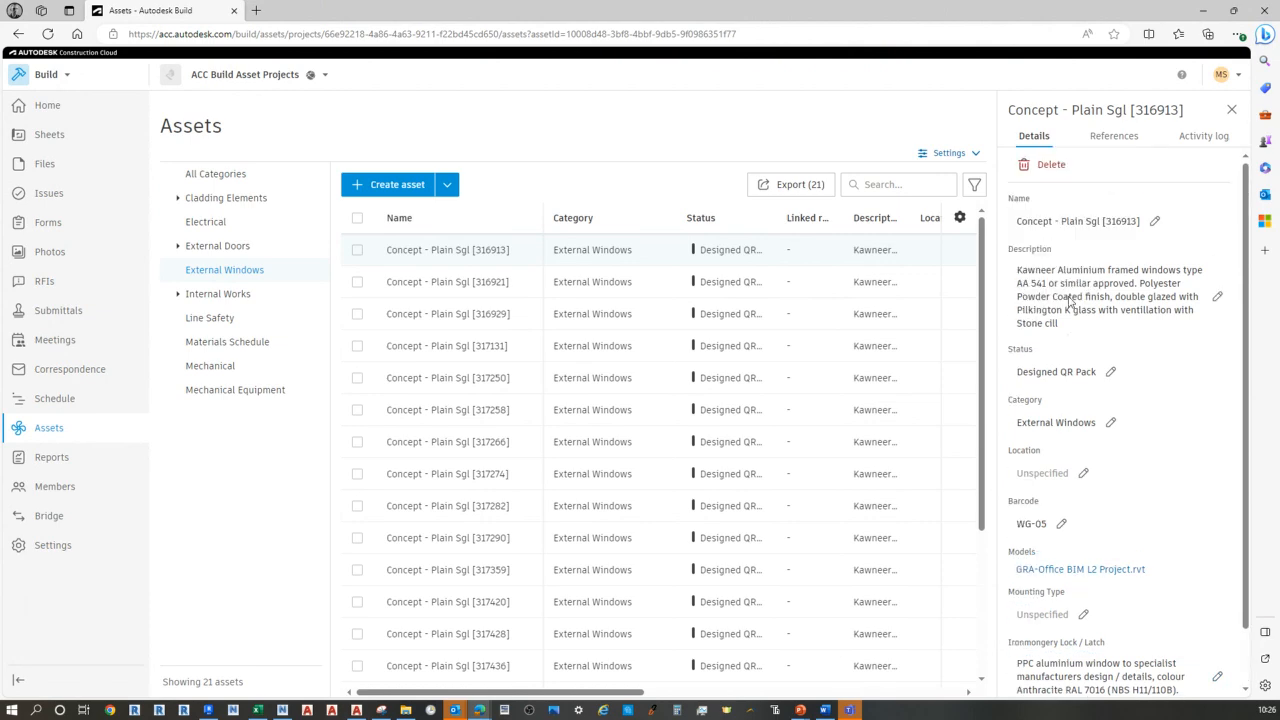
pyautogui.click(1200, 311)
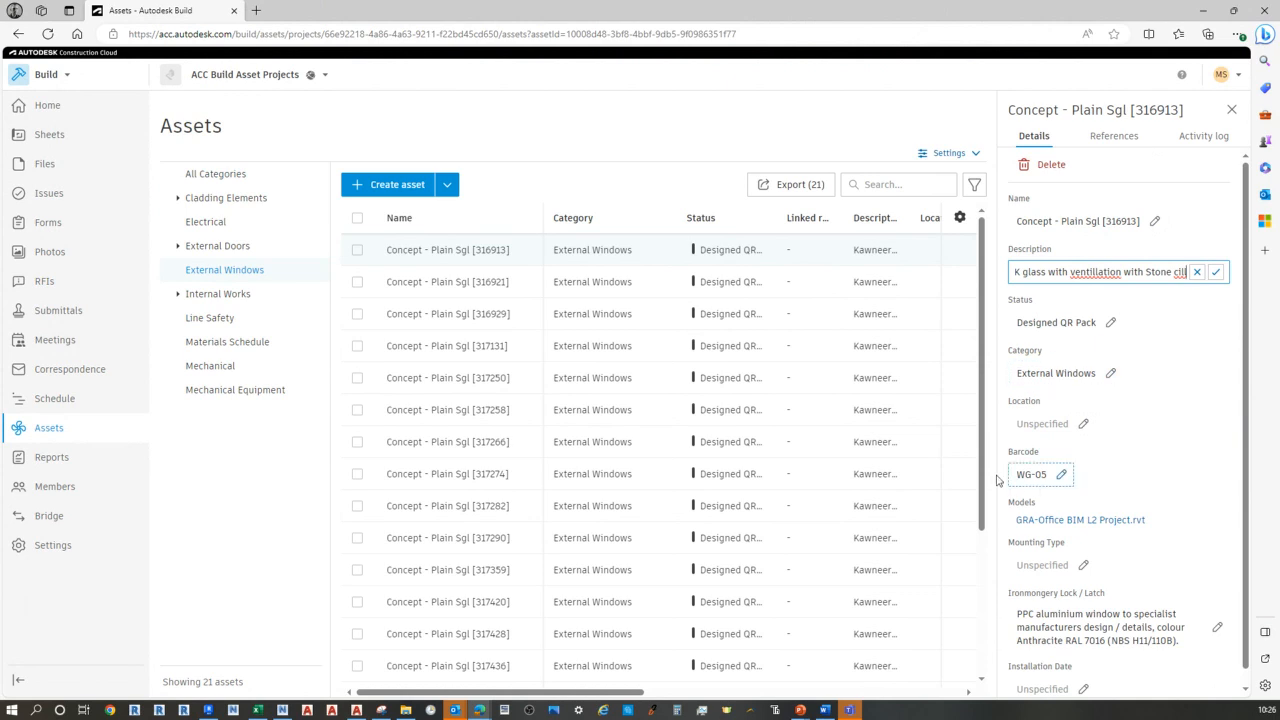
pyautogui.click(1231, 110)
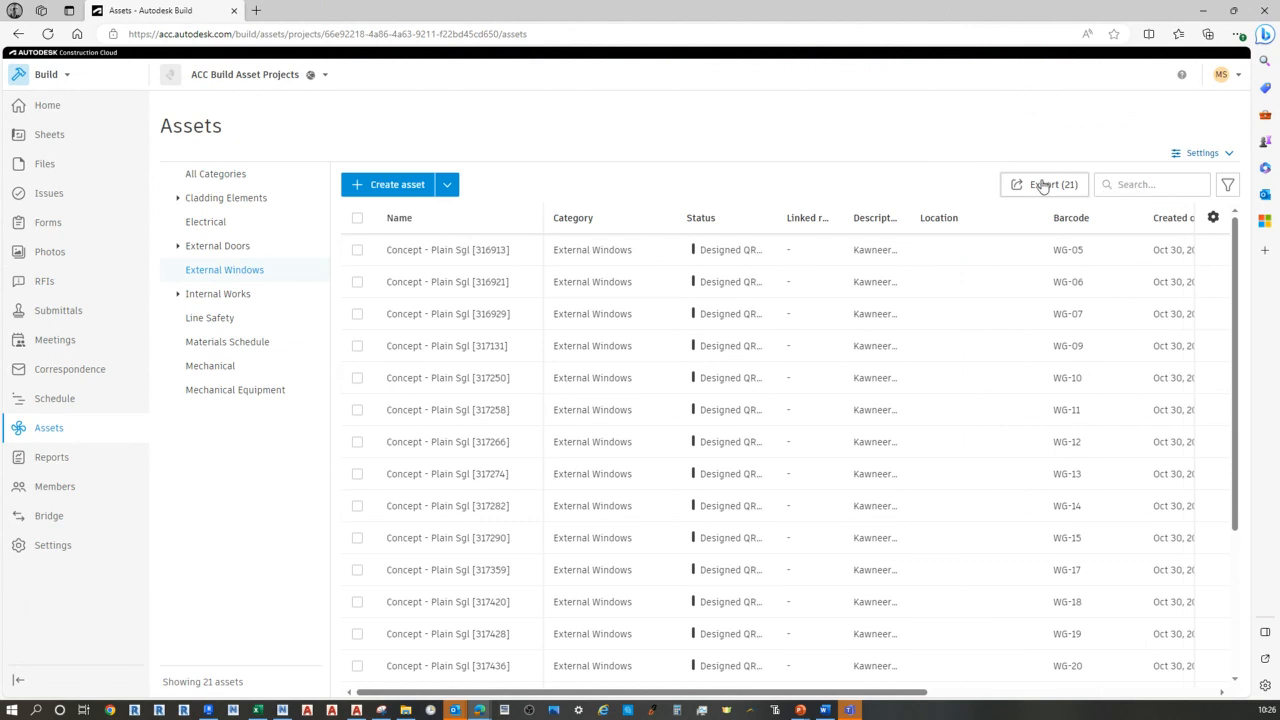
# Show the XLSX export option for the External Windows assets and the Import assets option without running either
pyautogui.click(1043, 186)
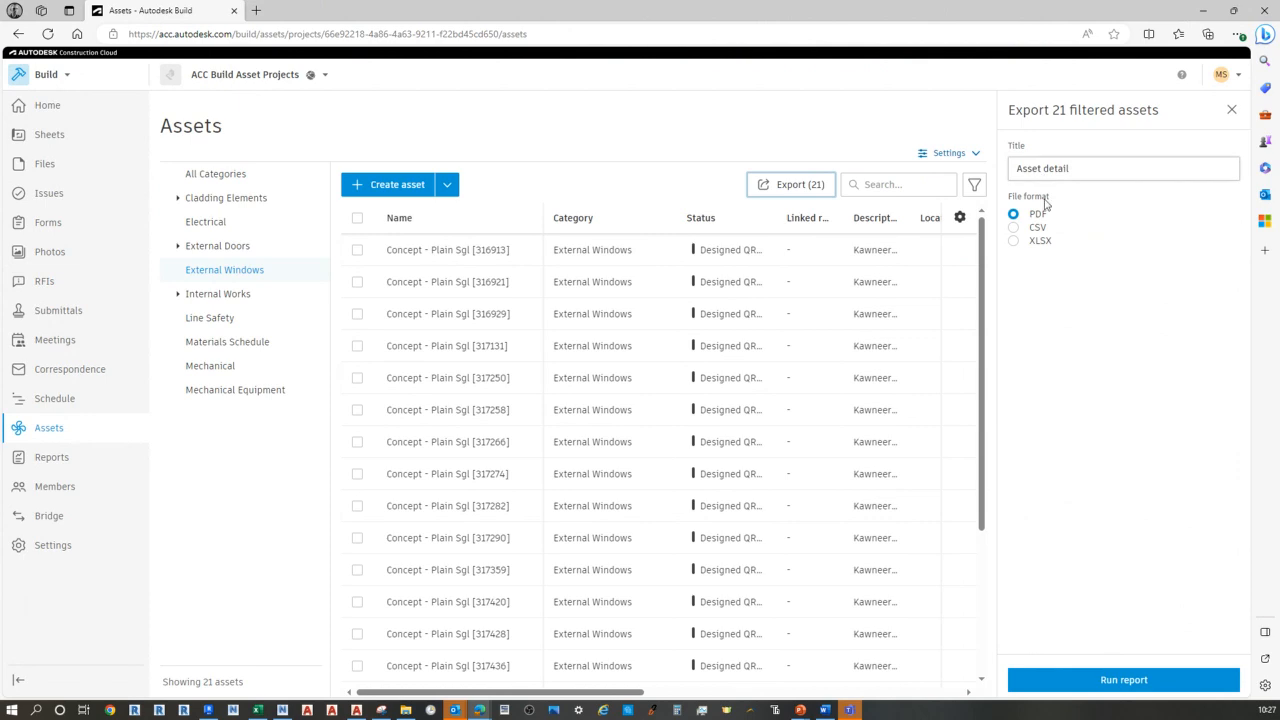
pyautogui.click(1013, 241)
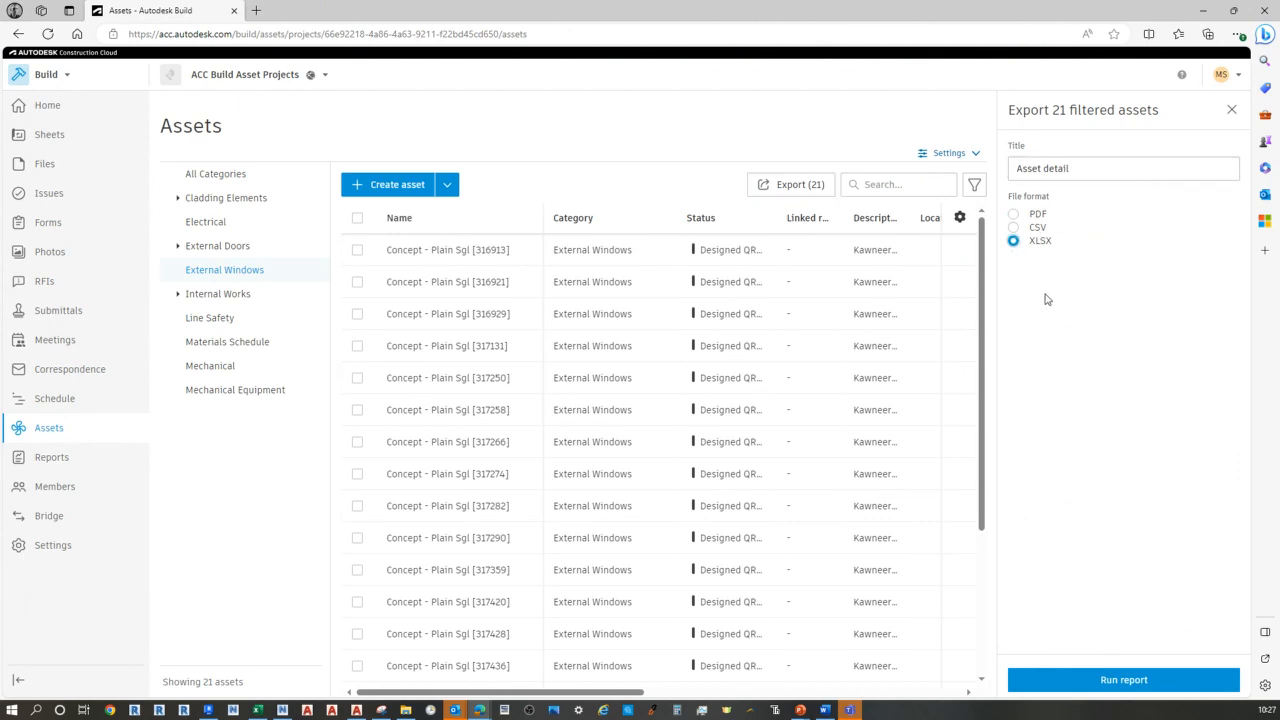
pyautogui.click(447, 186)
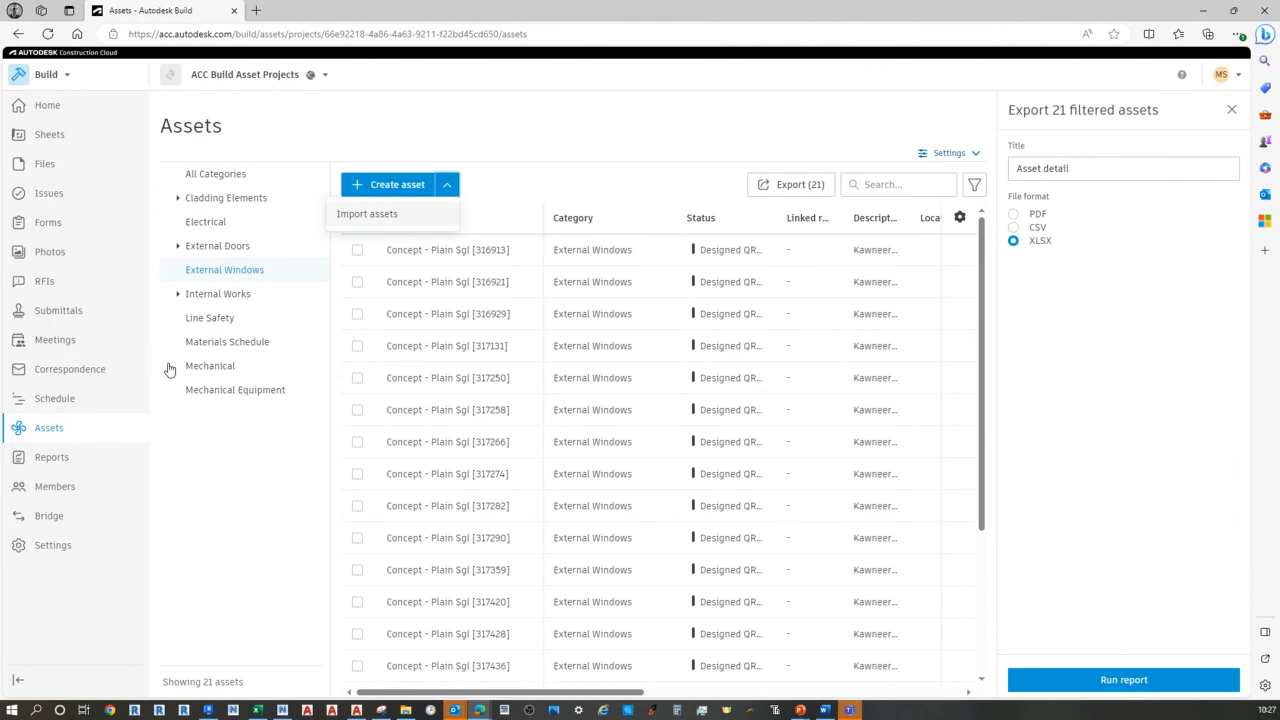
# Open the PDT-Master-template-v-8 form from the project forms and examine its product data template parameters
pyautogui.click(47, 223)
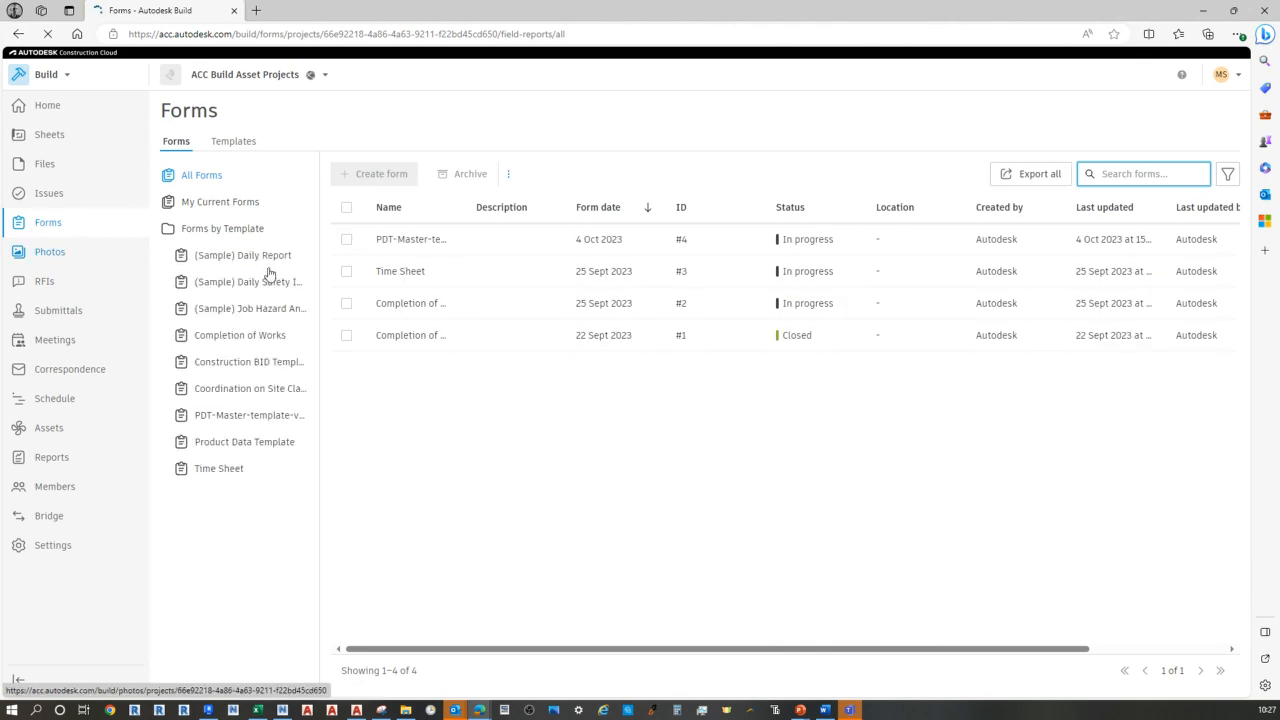
pyautogui.click(413, 241)
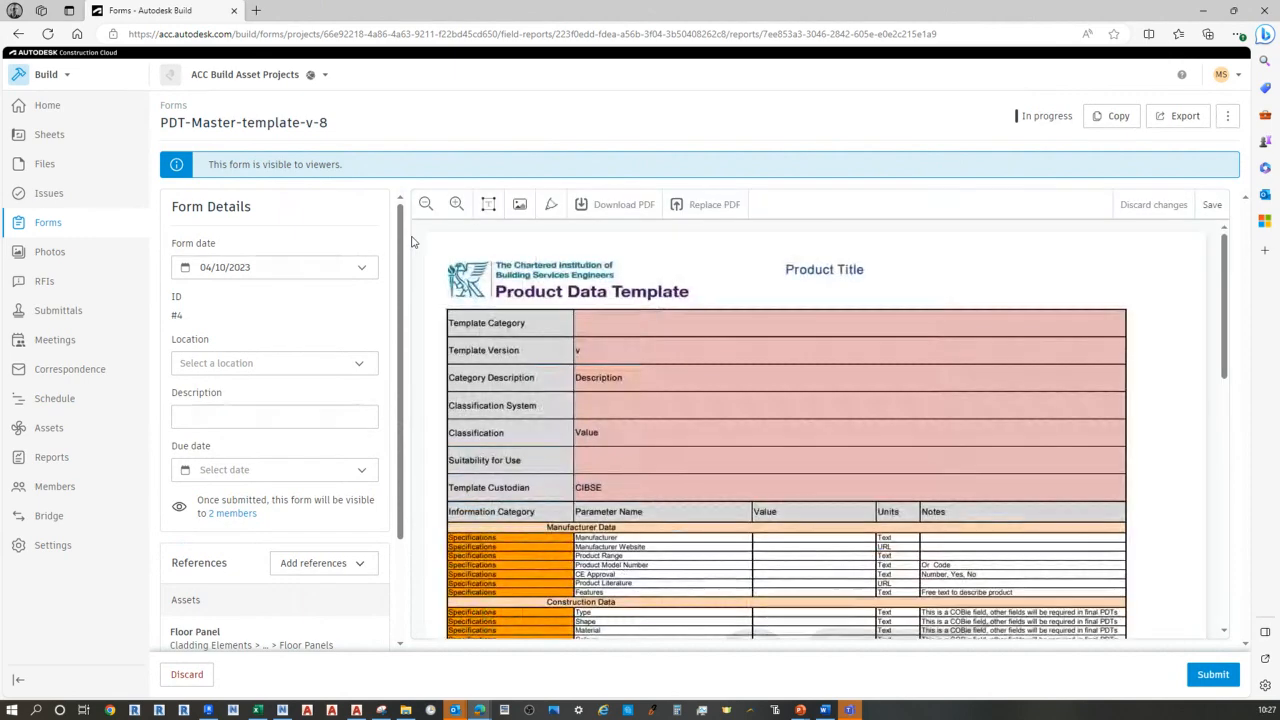
pyautogui.scroll(-3, 838, 451)
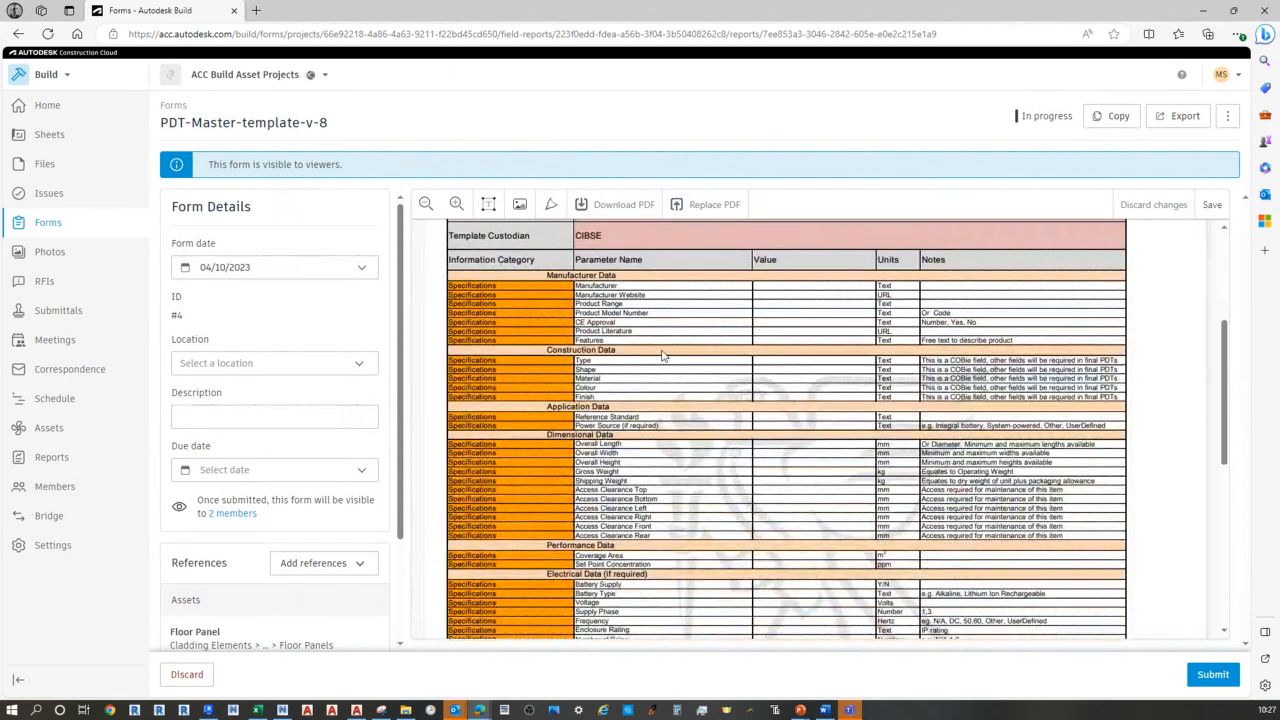
# Review the product data template from its header rows through the manufacturer, construction, dimensional and electrical parameters
pyautogui.scroll(3, 666, 354)
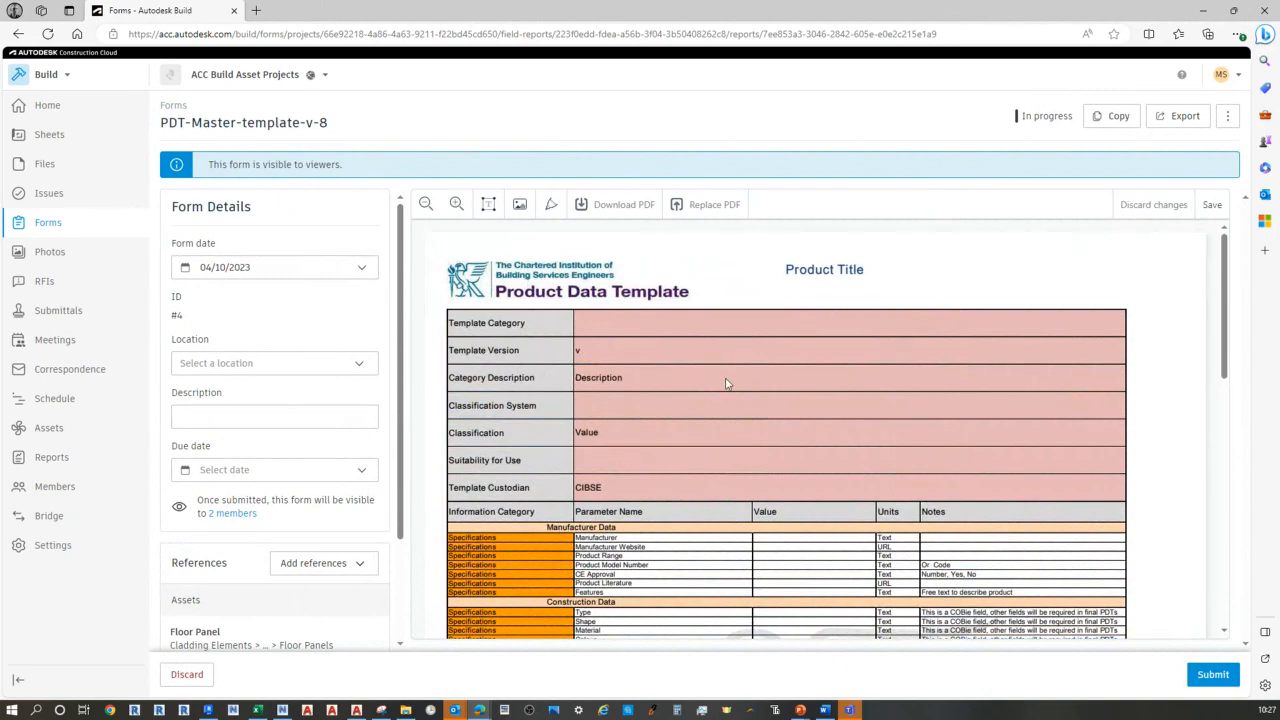
pyautogui.scroll(-2, 725, 391)
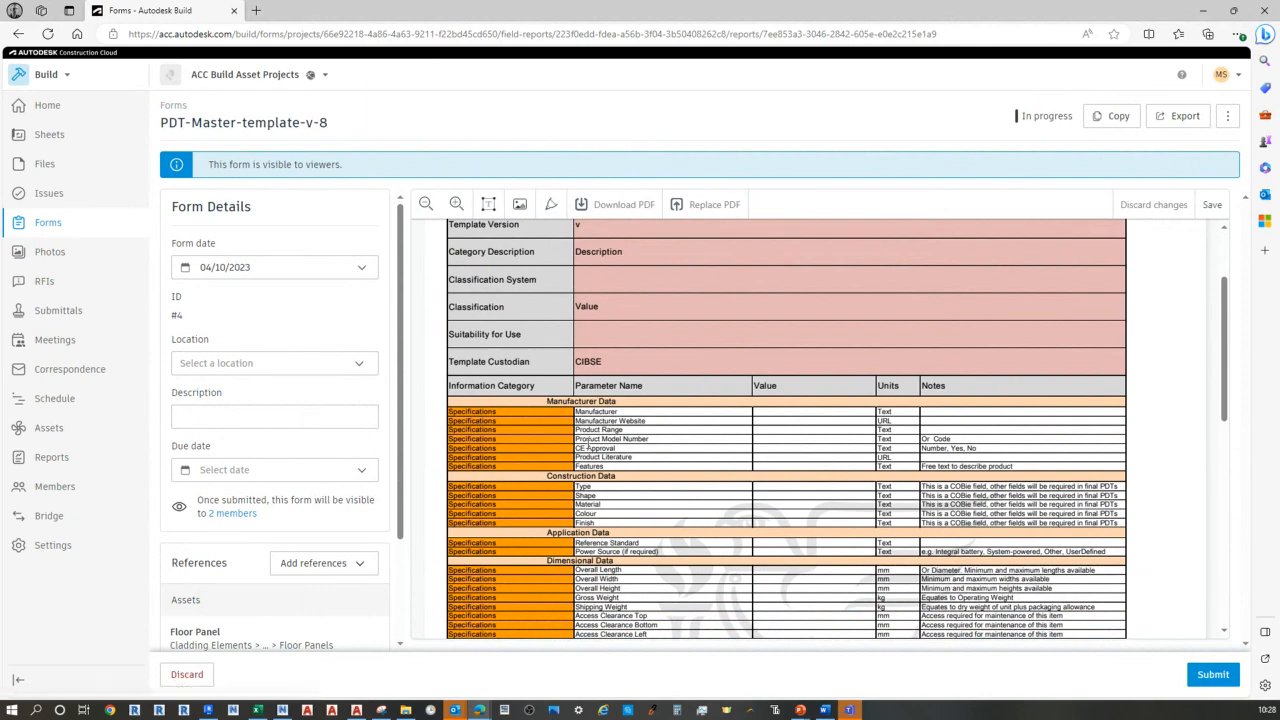
pyautogui.scroll(-1, 618, 430)
pyautogui.scroll(-2, 618, 430)
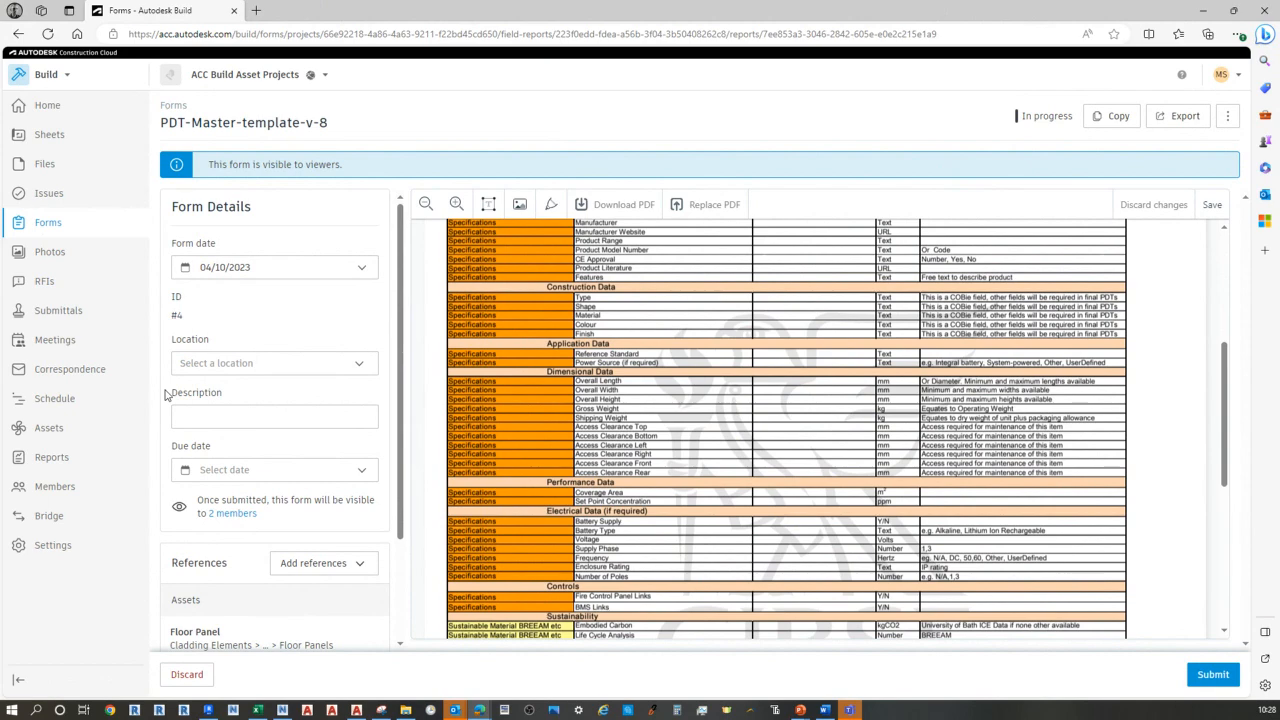
# Return to the project assets, show the asset settings and Import assets options, and look through the list of all categories
pyautogui.click(47, 434)
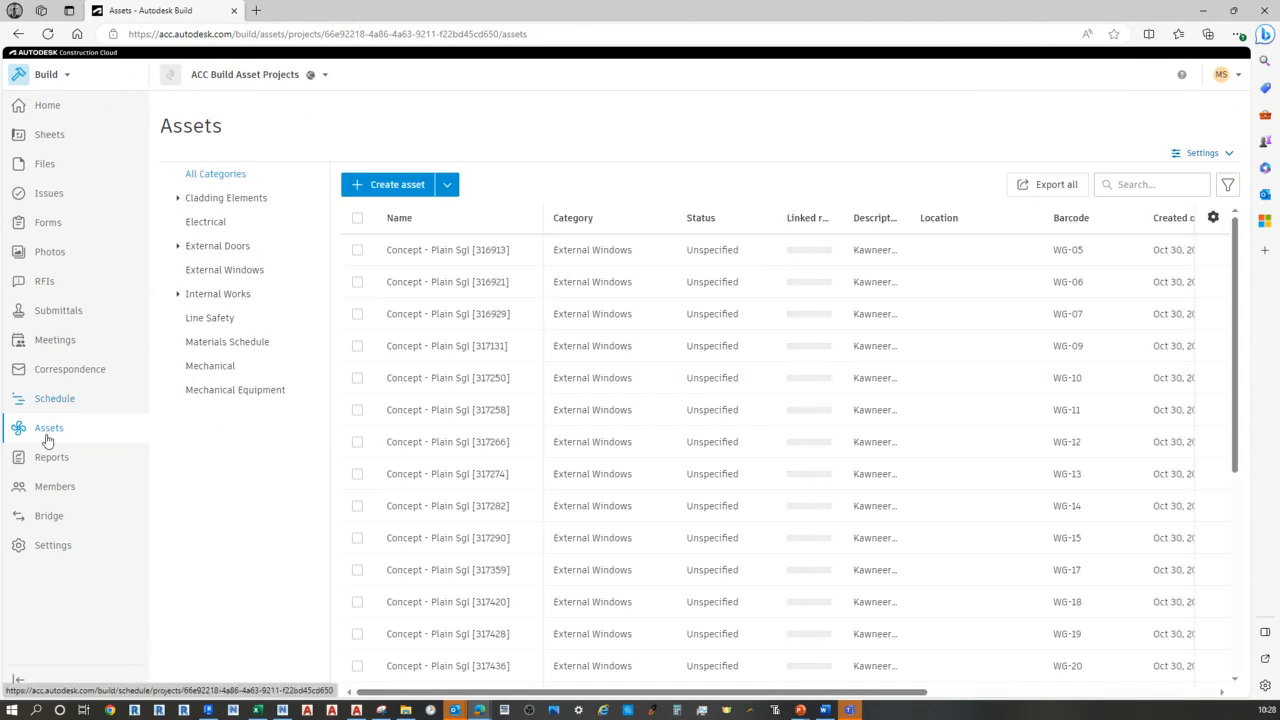
pyautogui.click(1200, 153)
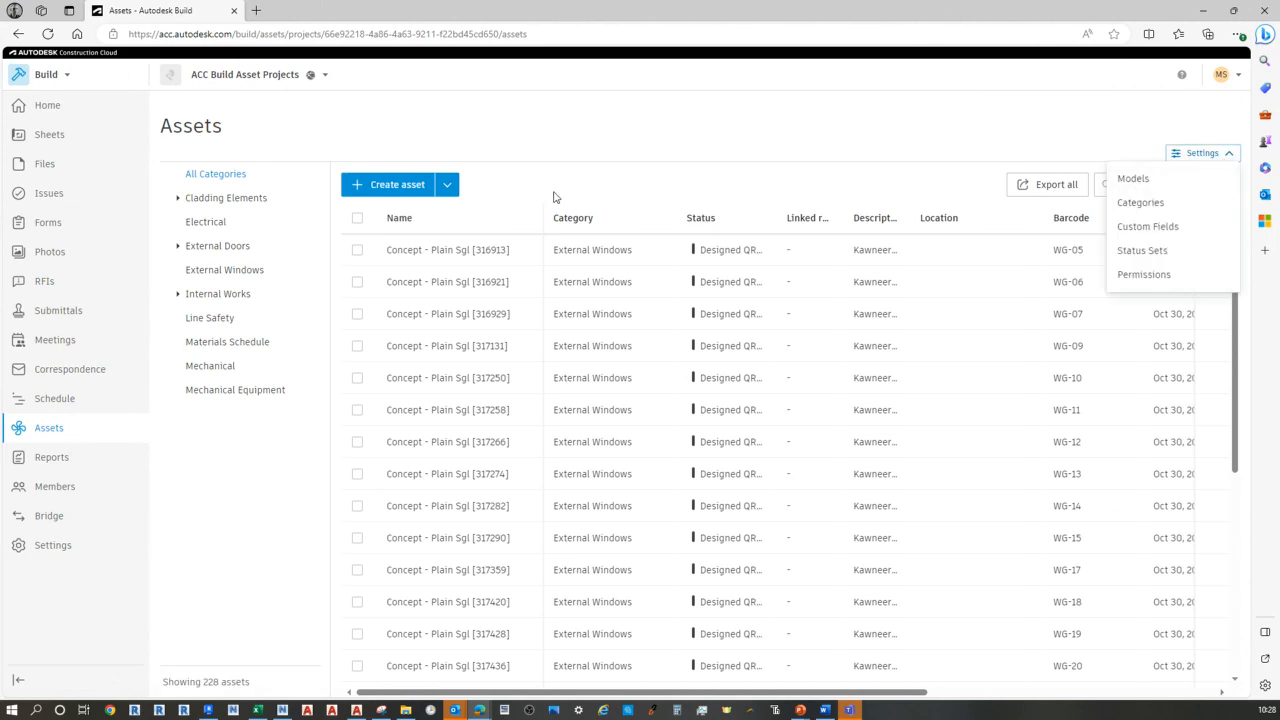
pyautogui.click(449, 190)
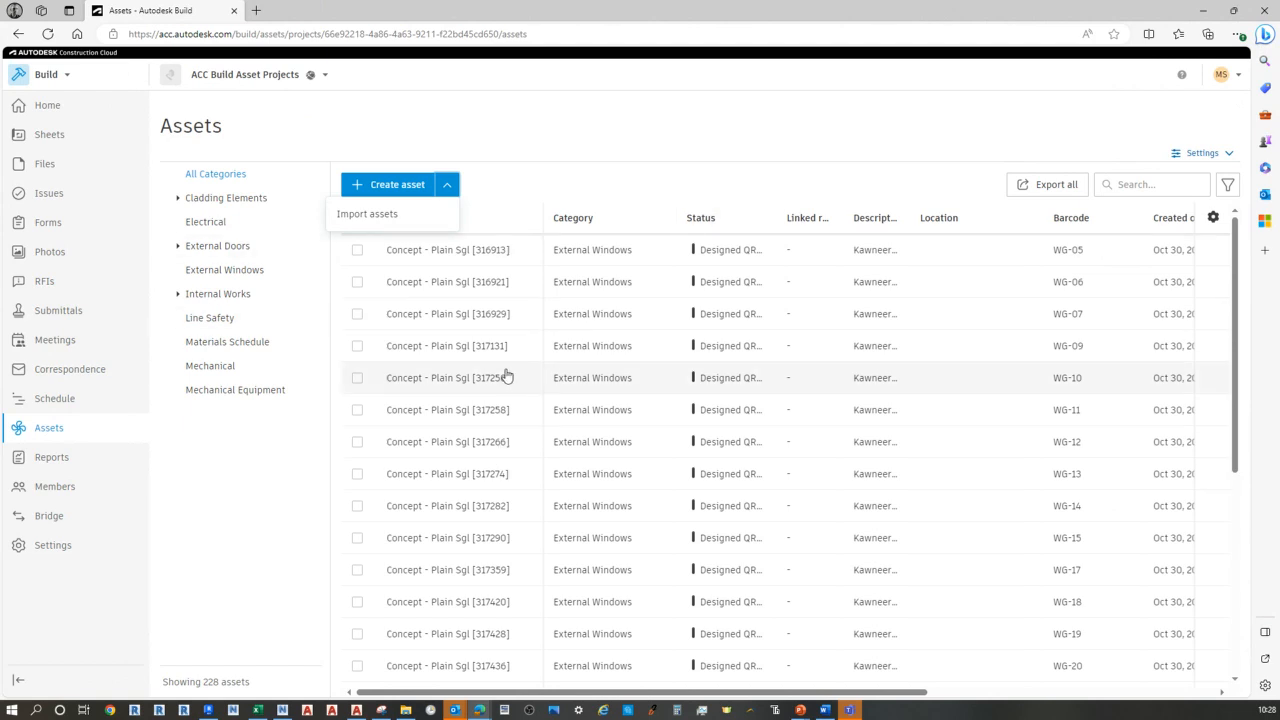
pyautogui.click(603, 132)
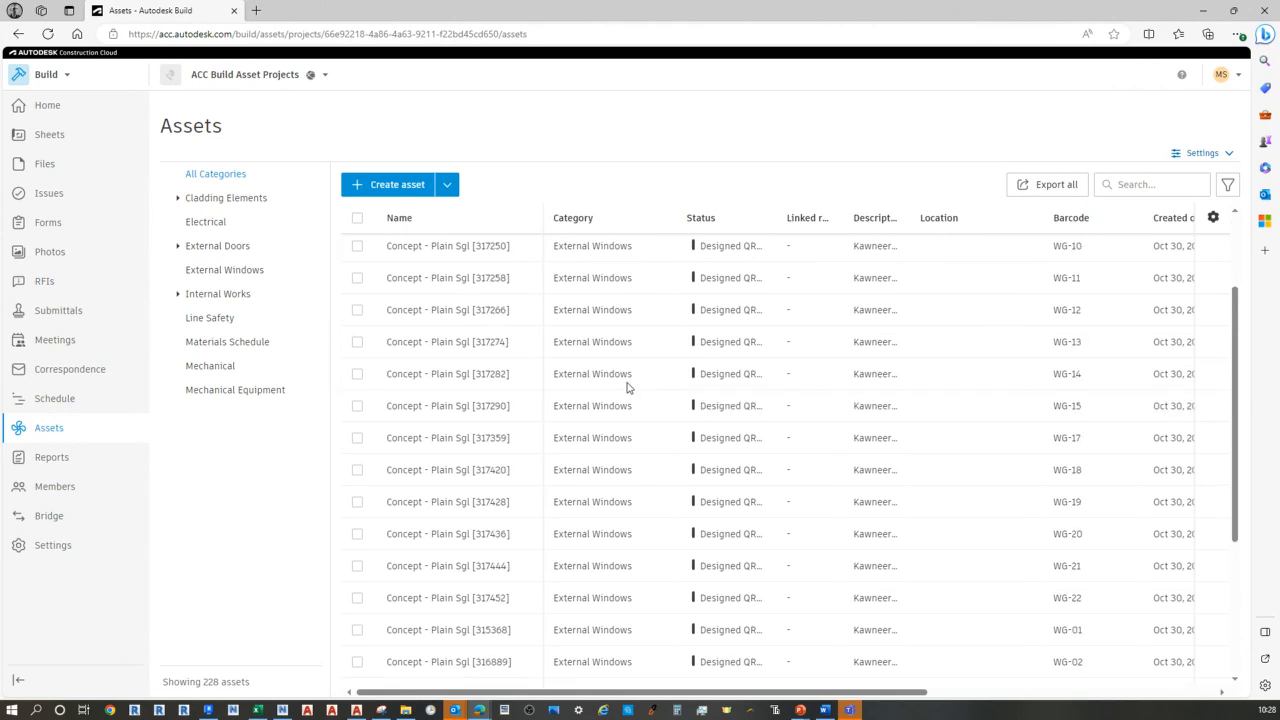
pyautogui.scroll(-4, 625, 377)
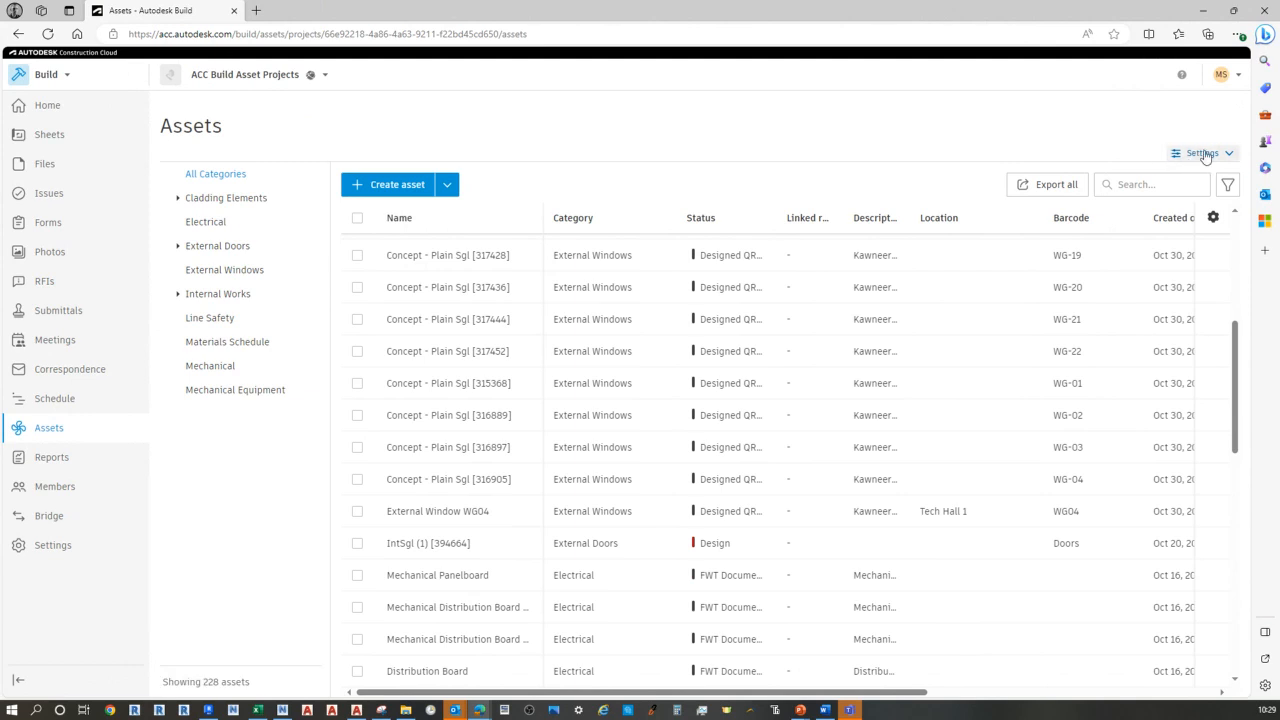
pyautogui.click(1204, 154)
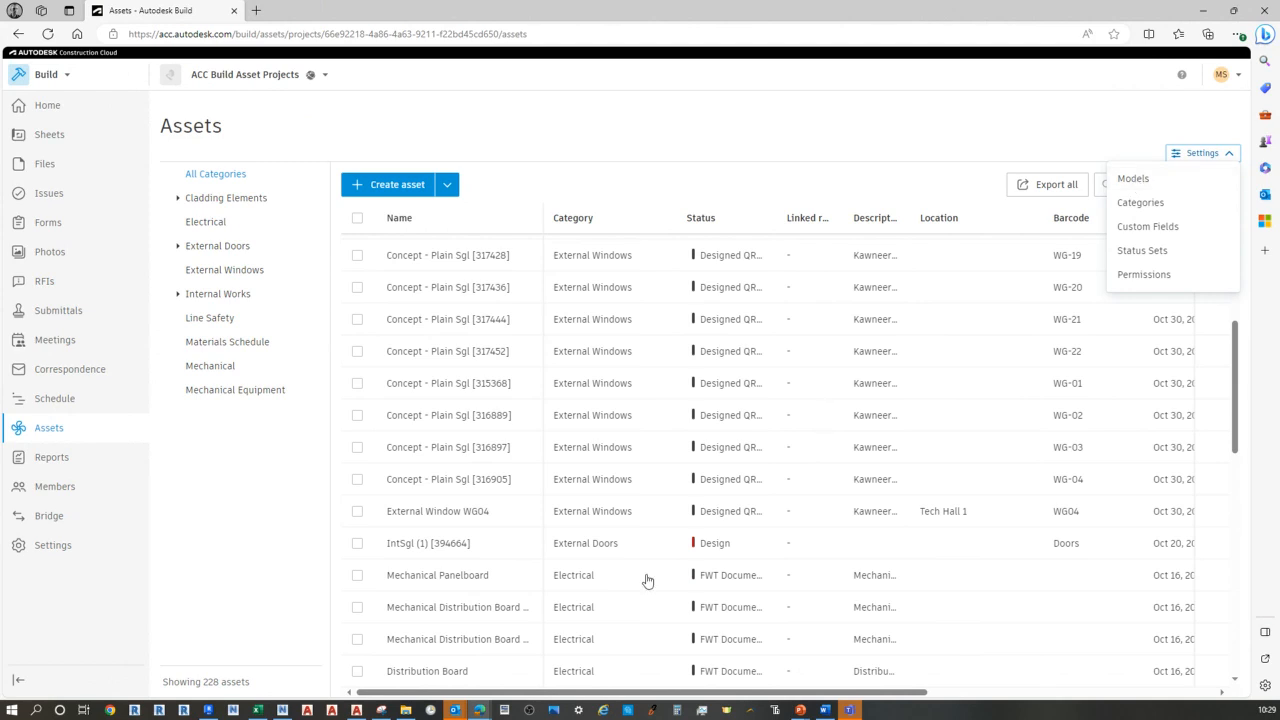
# Switch to Revit and examine the IFC and COBie type parameters of the 910mm Plain Single Window type, including COBie.Type.Name
pyautogui.click(208, 710)
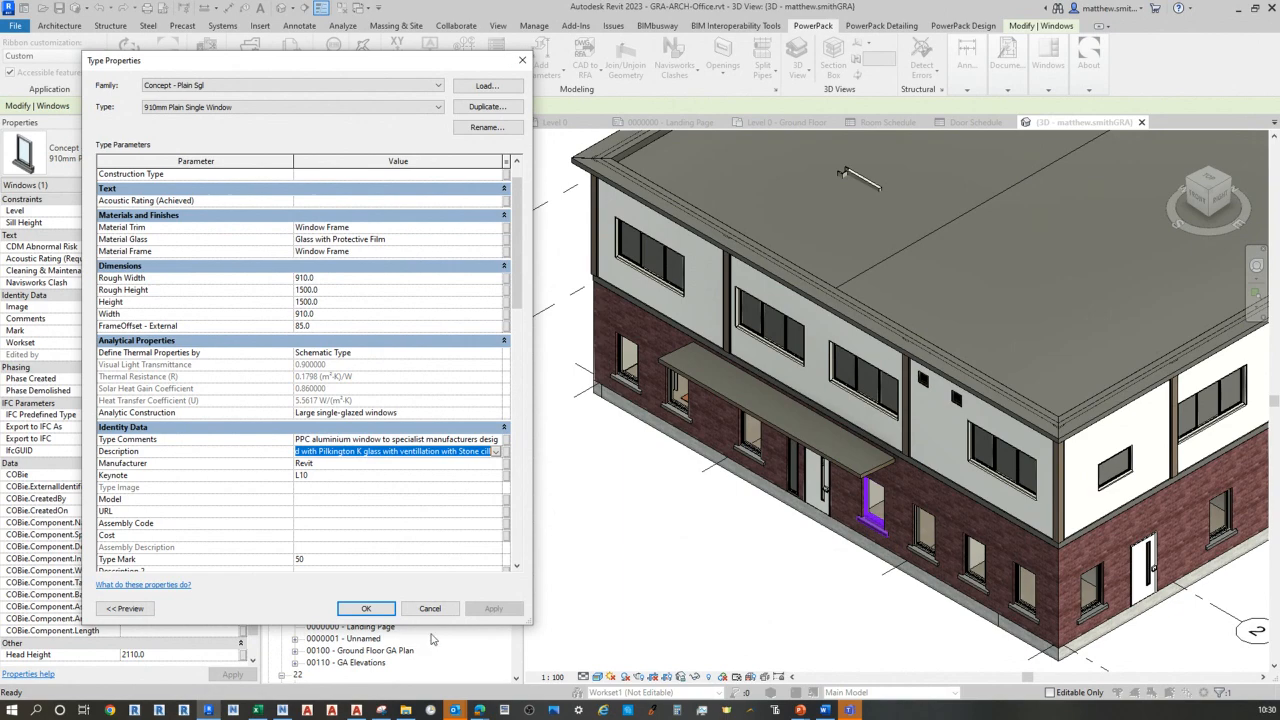
pyautogui.scroll(-10, 270, 460)
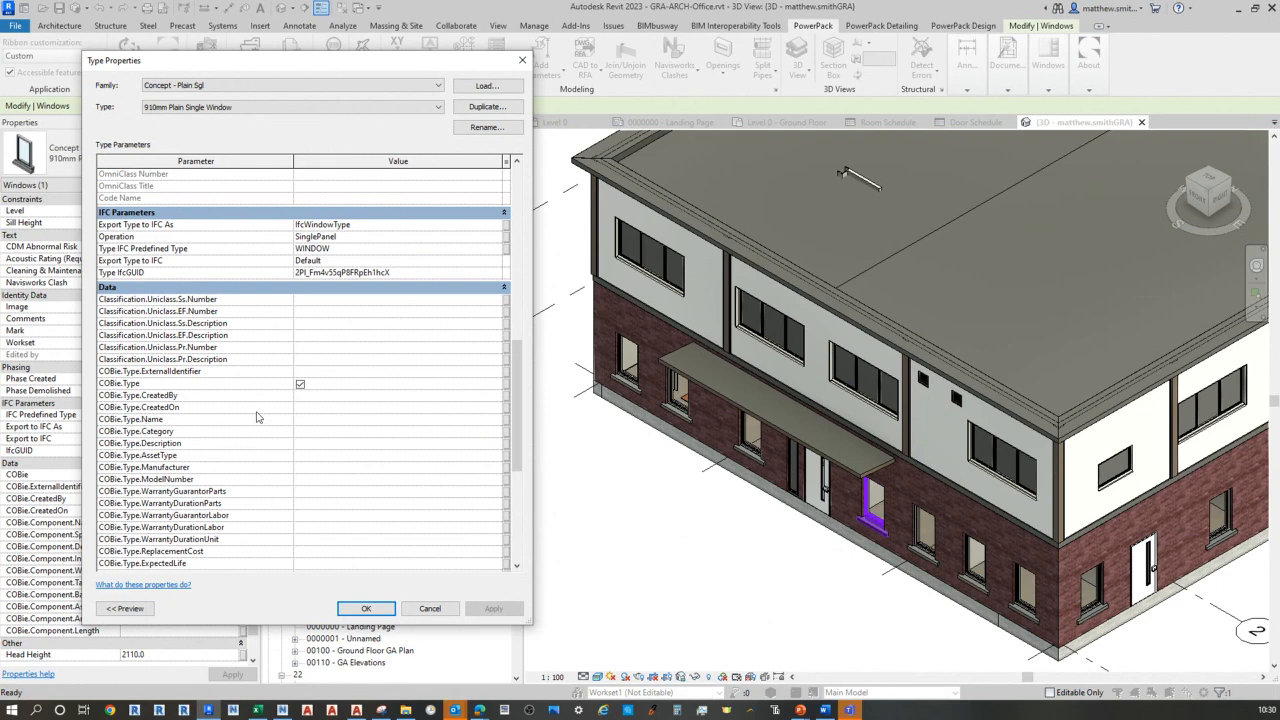
pyautogui.click(298, 421)
# Switch back to Autodesk Build in the browser and open the Models settings for assets
pyautogui.click(480, 710)
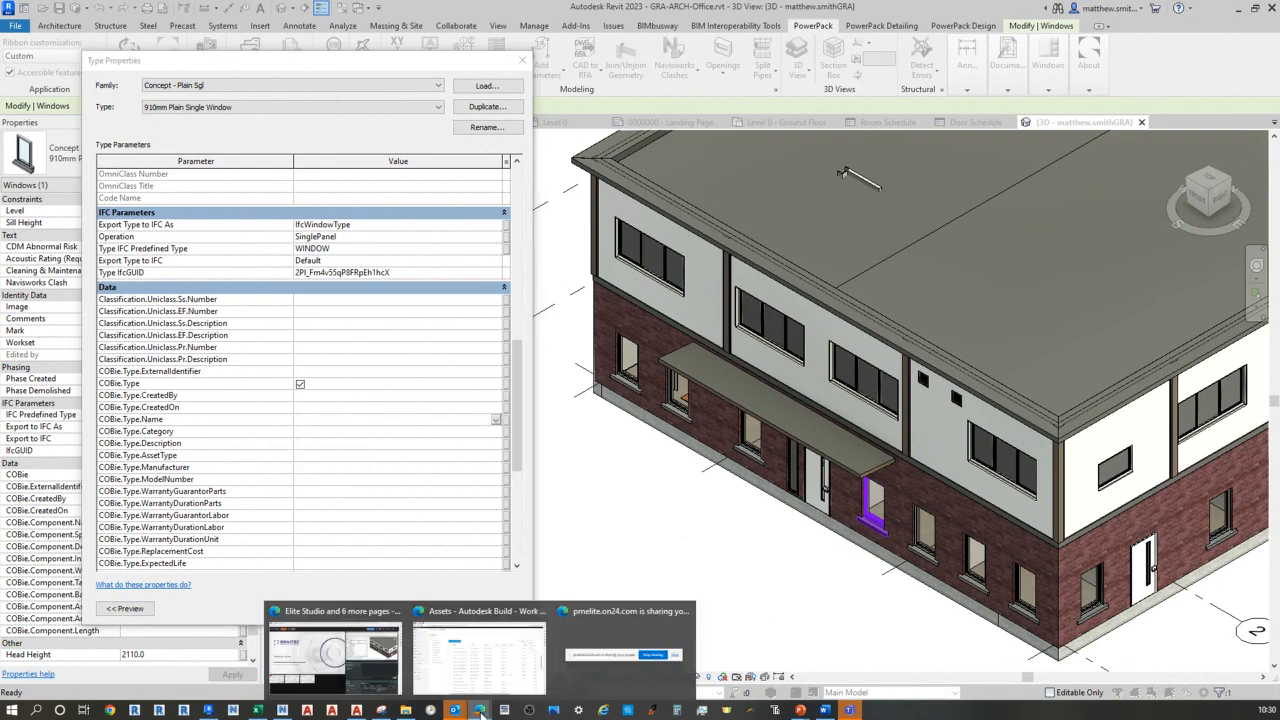
pyautogui.click(472, 662)
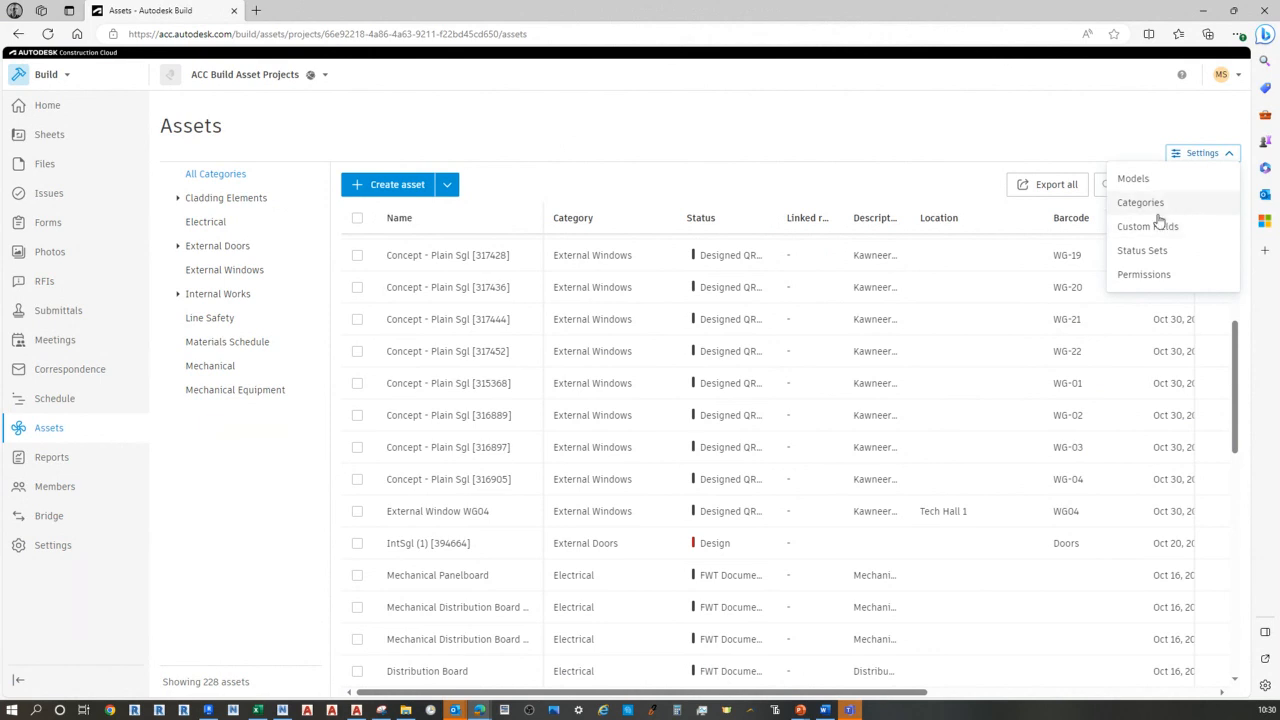
pyautogui.click(1140, 180)
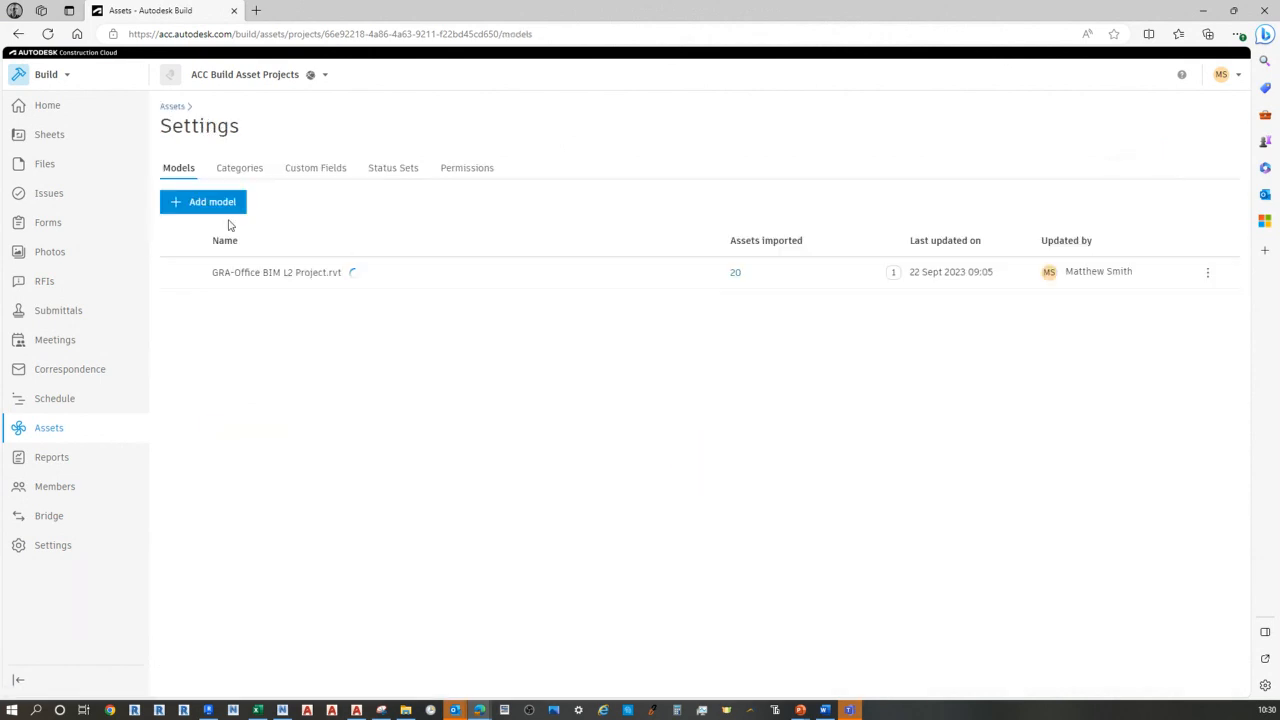